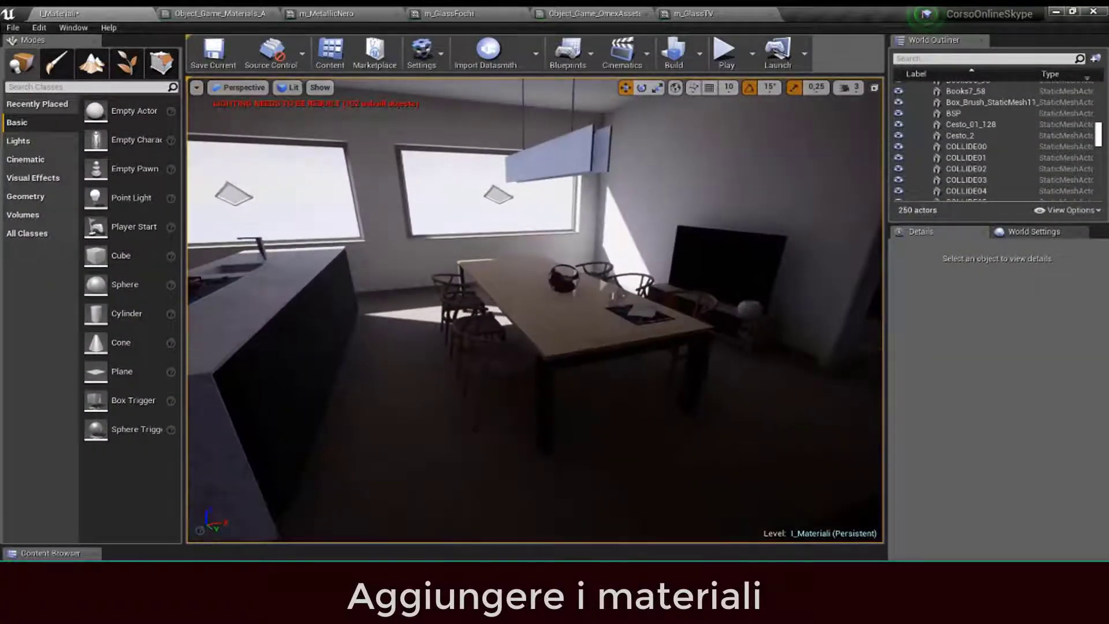
Step: Update the reflection captures from the Build menu and look around the lit dining room and kitchen
{"action": "left_click", "coordinate": [700, 58]}
{"action": "left_click", "coordinate": [729, 168]}
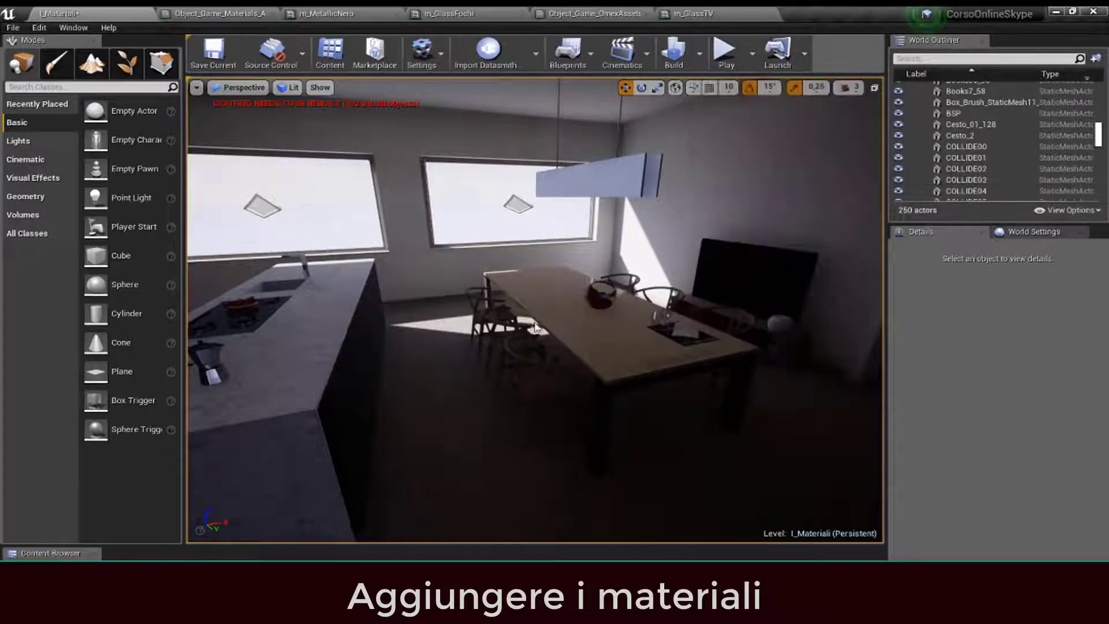
{"action": "mouse_move", "coordinate": [536, 327]}
{"action": "right_mouse_down"}
{"action": "mouse_move", "coordinate": [489, 275]}
{"action": "mouse_move", "coordinate": [439, 272]}
{"action": "right_mouse_up"}
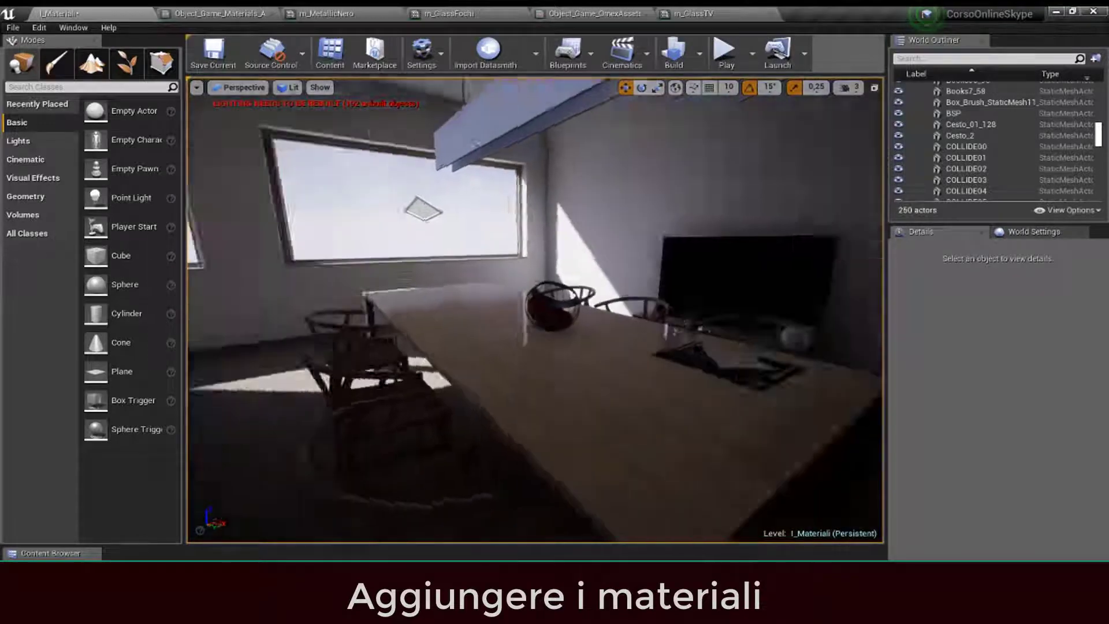
{"action": "right_click_drag", "start_coordinate": [512, 311], "coordinate": [512, 311]}
{"action": "right_click_drag", "start_coordinate": [422, 376], "coordinate": [421, 375]}
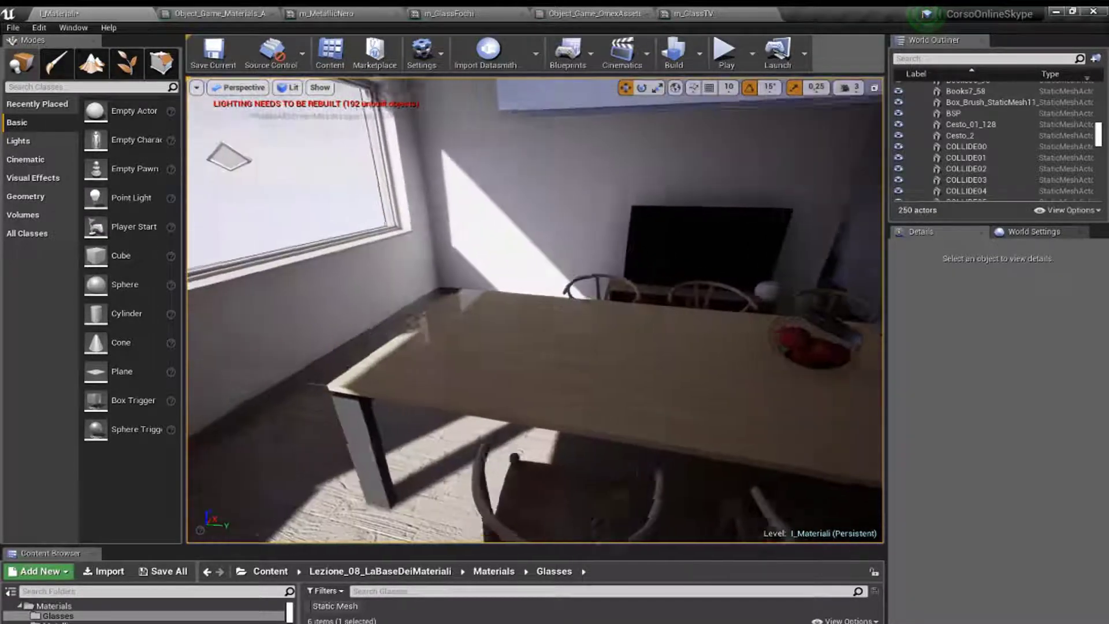
Step: Enlarge the Content Browser, show the Wood folder and preview the m_Wood material
{"action": "right_click_drag", "start_coordinate": [422, 376], "coordinate": [422, 375]}
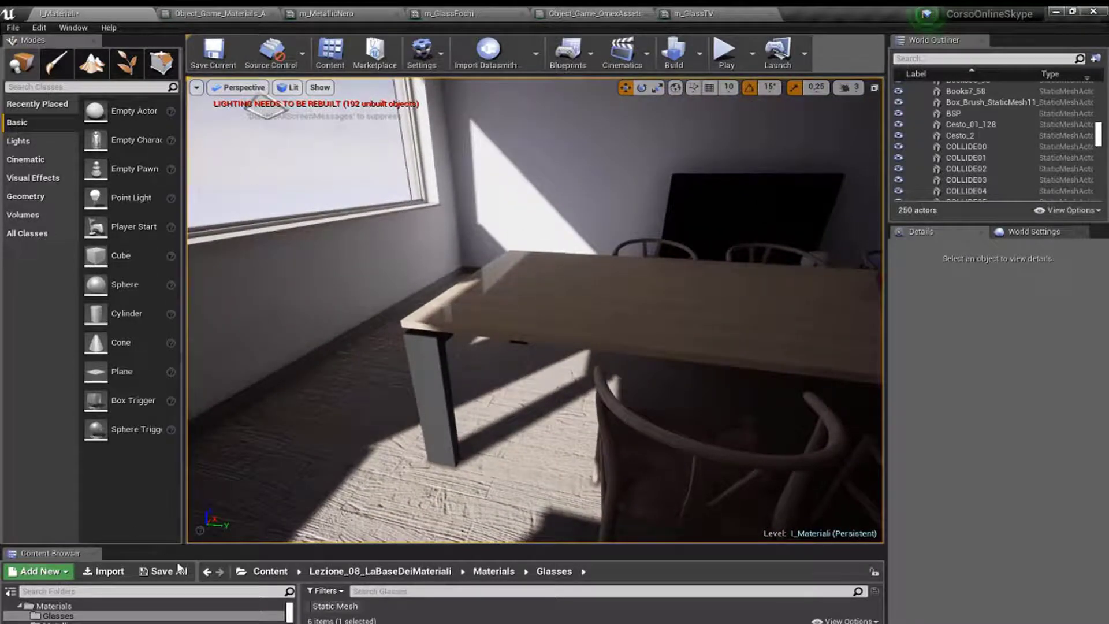
{"action": "left_click_drag", "start_coordinate": [180, 546], "coordinate": [174, 417]}
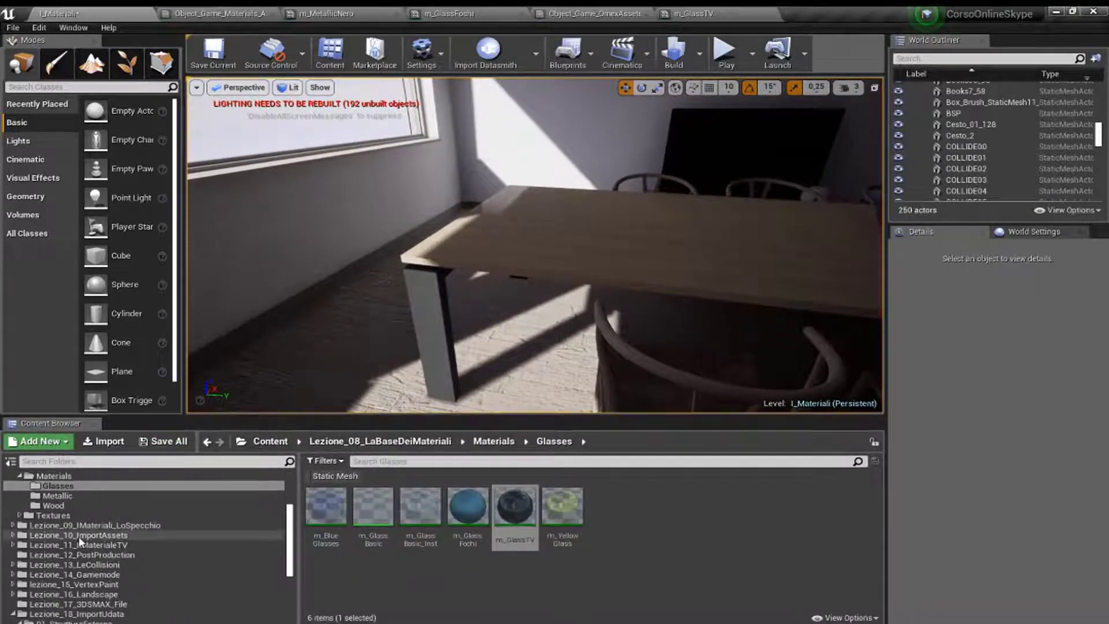
{"action": "left_click", "coordinate": [64, 505]}
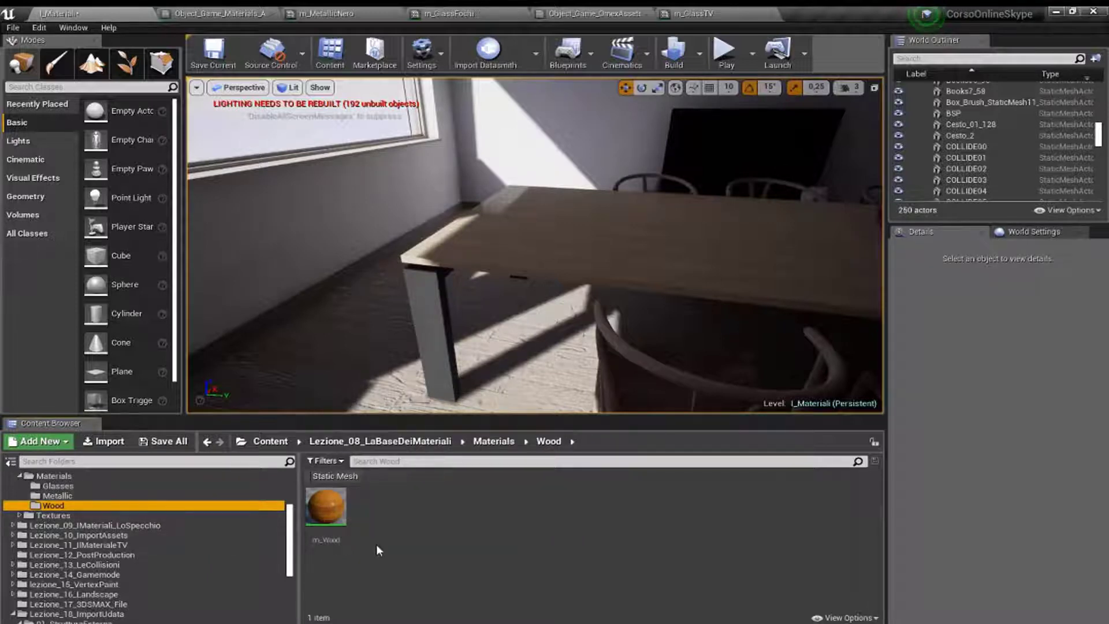
{"action": "double_click", "coordinate": [326, 506]}
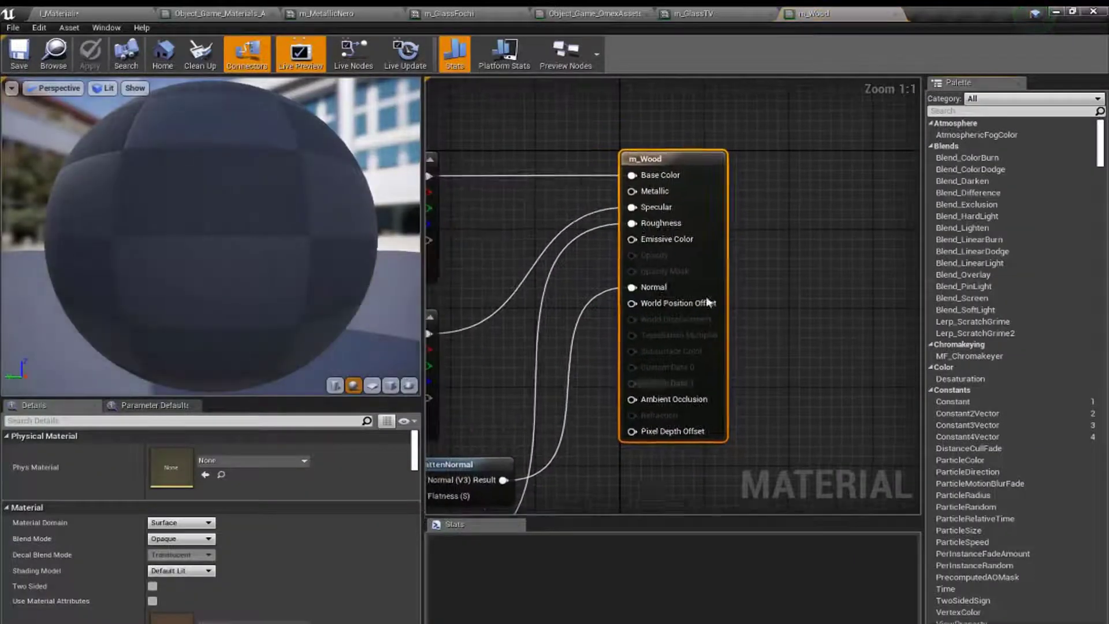
{"action": "scroll", "coordinate": [708, 301], "scroll_direction": "down", "scroll_amount": 3}
{"action": "scroll", "coordinate": [707, 301], "scroll_direction": "down", "scroll_amount": 1}
{"action": "scroll", "coordinate": [557, 237], "scroll_direction": "up", "scroll_amount": 1}
{"action": "scroll", "coordinate": [557, 237], "scroll_direction": "up", "scroll_amount": 1}
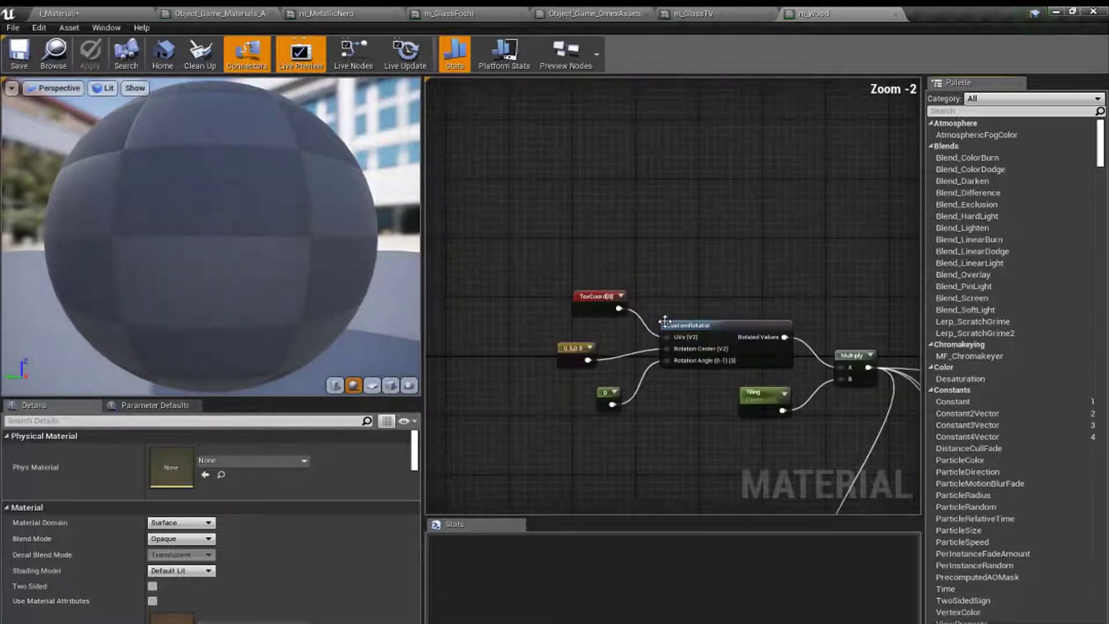
{"action": "scroll", "coordinate": [664, 321], "scroll_direction": "up", "scroll_amount": 2}
{"action": "scroll", "coordinate": [509, 260], "scroll_direction": "down", "scroll_amount": 7}
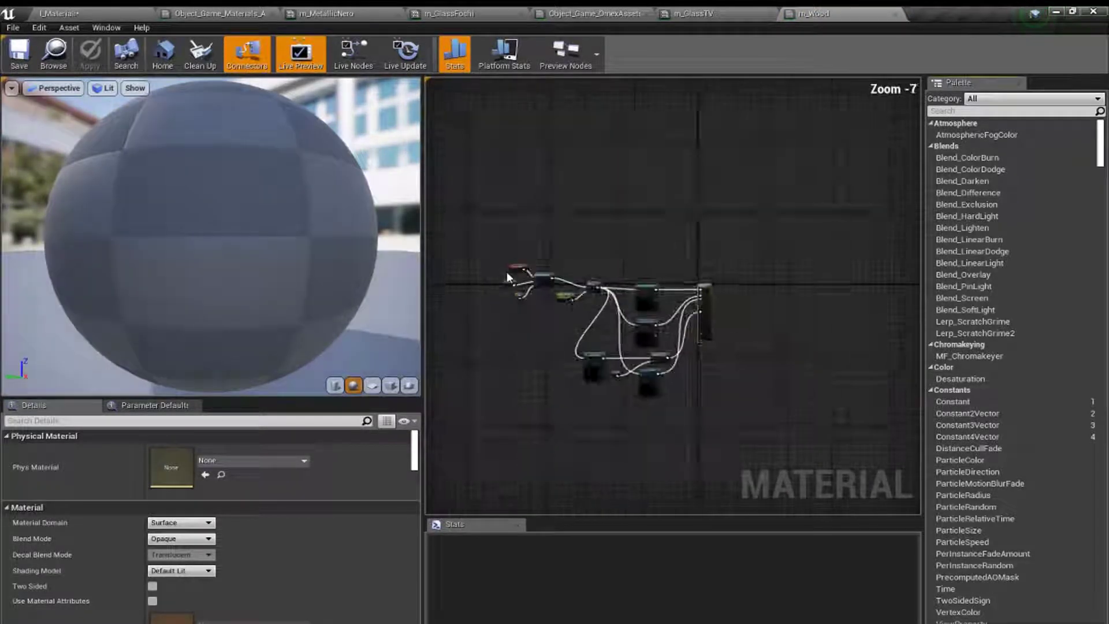
{"action": "scroll", "coordinate": [507, 272], "scroll_direction": "up", "scroll_amount": 1}
{"action": "scroll", "coordinate": [497, 275], "scroll_direction": "up", "scroll_amount": 2}
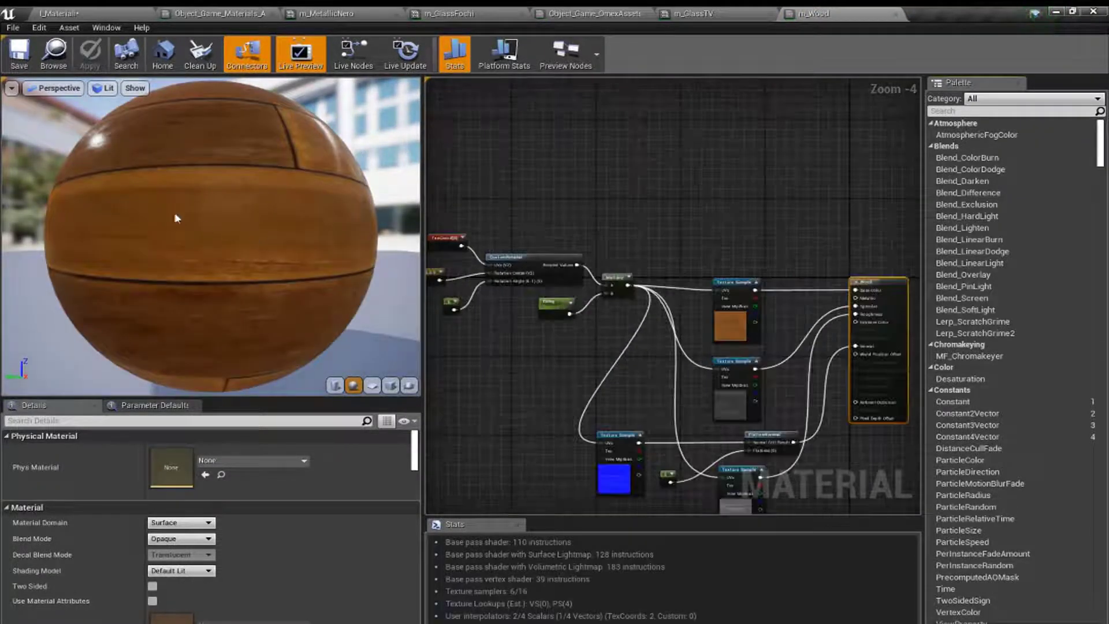
{"action": "left_click_drag", "start_coordinate": [176, 218], "coordinate": [75, 115]}
Step: Back in the l_Materiali level, drag m_Wood onto the room floor and view the planks
{"action": "left_click", "coordinate": [39, 14]}
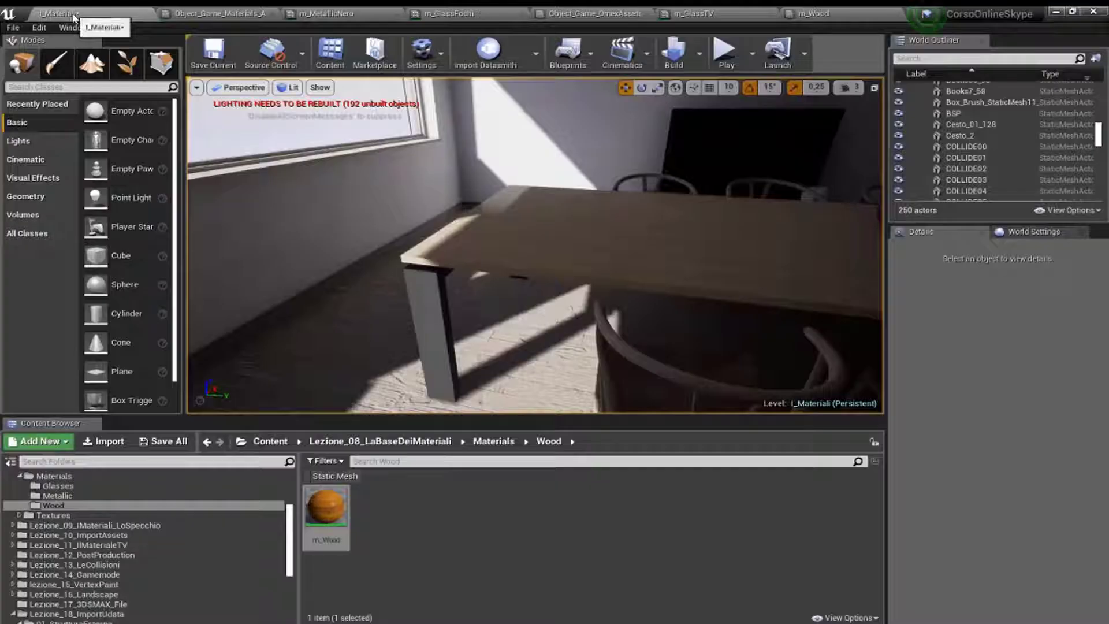
{"action": "left_click_drag", "start_coordinate": [325, 505], "coordinate": [362, 388]}
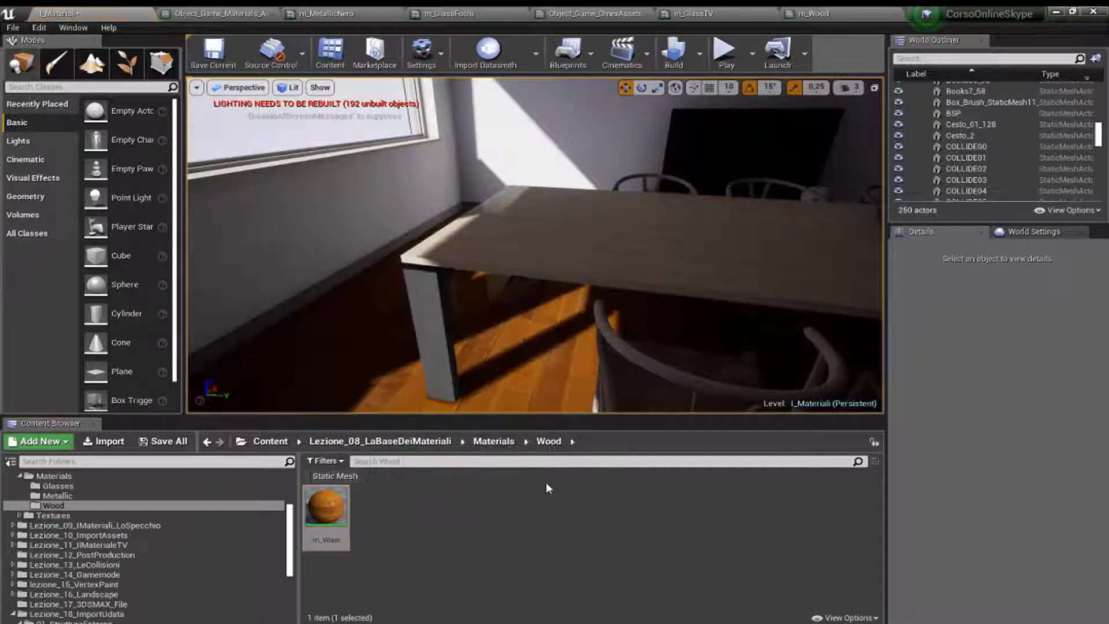
{"action": "right_click_drag", "start_coordinate": [363, 389], "coordinate": [404, 370]}
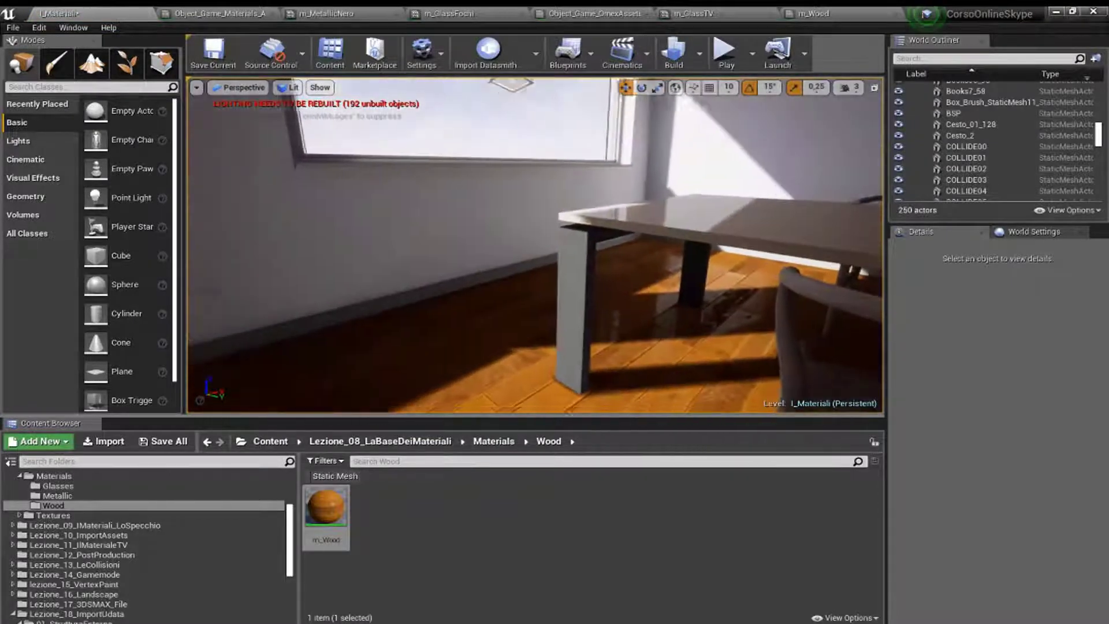
{"action": "right_click_drag", "start_coordinate": [453, 329], "coordinate": [454, 329]}
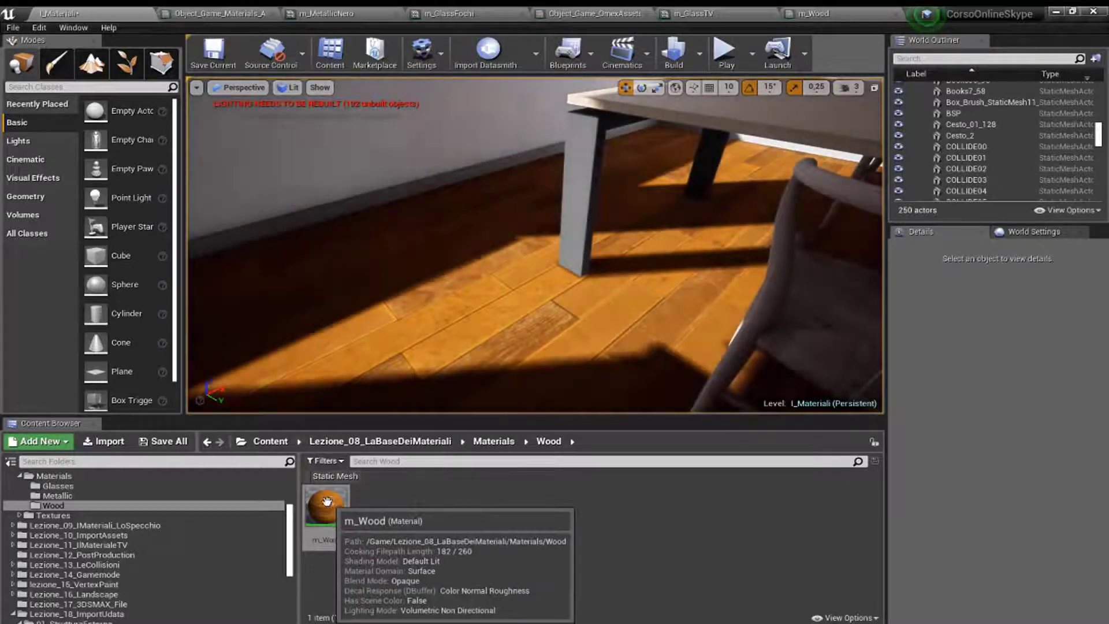
Step: Reopen the m_Wood material editor and inspect the UV input nodes
{"action": "double_click", "coordinate": [326, 500]}
{"action": "scroll", "coordinate": [559, 268], "scroll_direction": "down", "scroll_amount": 3}
{"action": "scroll", "coordinate": [487, 255], "scroll_direction": "up", "scroll_amount": 4}
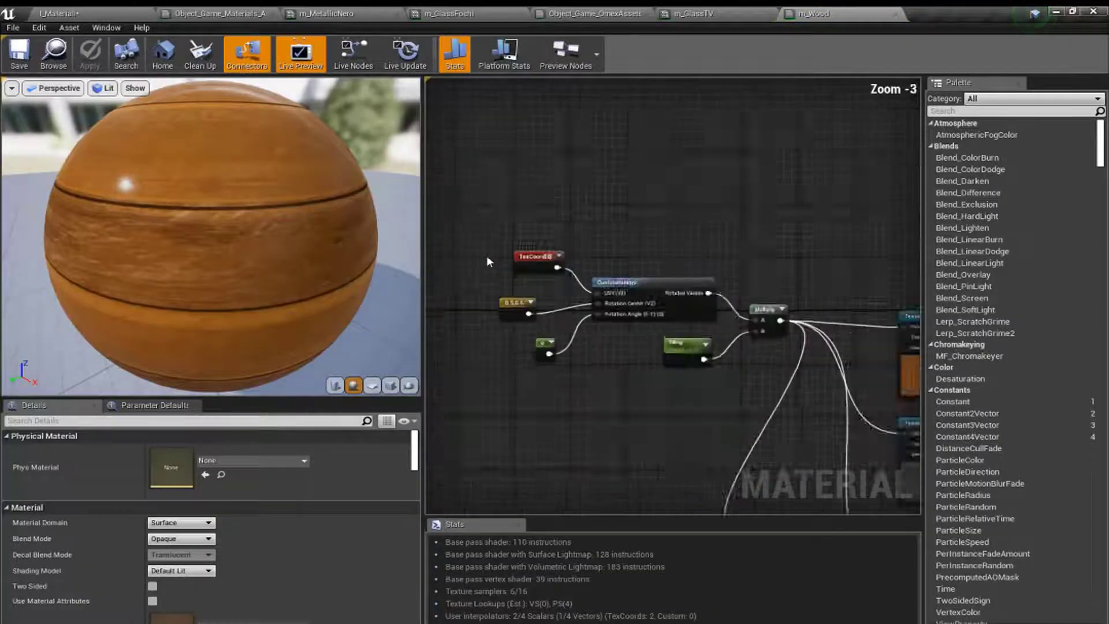
{"action": "scroll", "coordinate": [486, 258], "scroll_direction": "up", "scroll_amount": 2}
{"action": "mouse_move", "coordinate": [480, 206]}
{"action": "left_mouse_down"}
{"action": "mouse_move", "coordinate": [468, 346]}
{"action": "mouse_move", "coordinate": [563, 397]}
{"action": "left_mouse_up"}
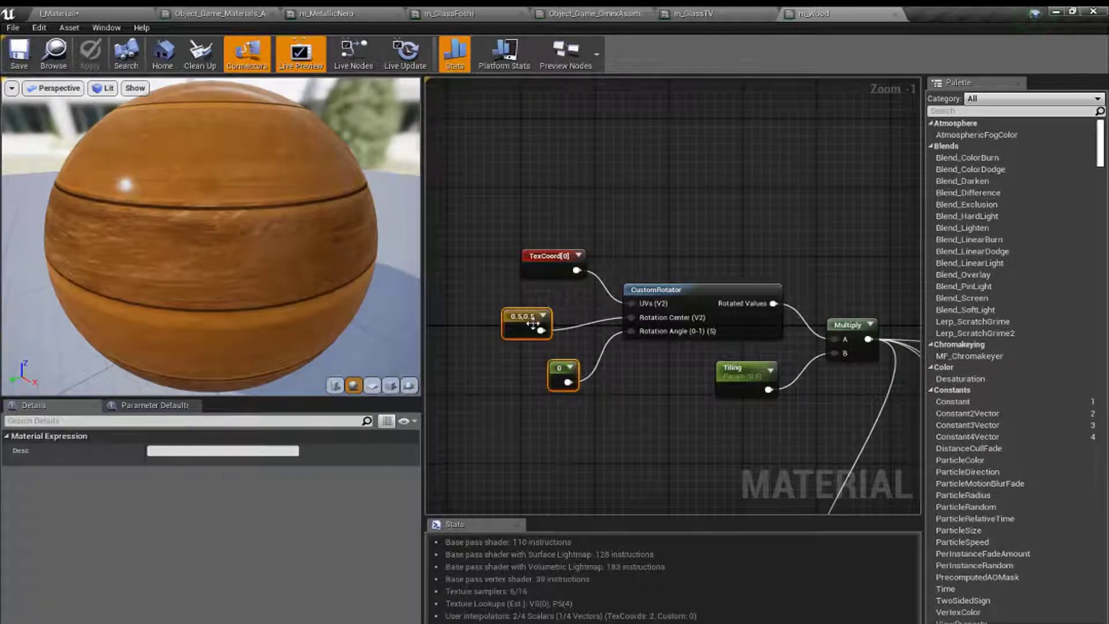
{"action": "left_click", "coordinate": [466, 285]}
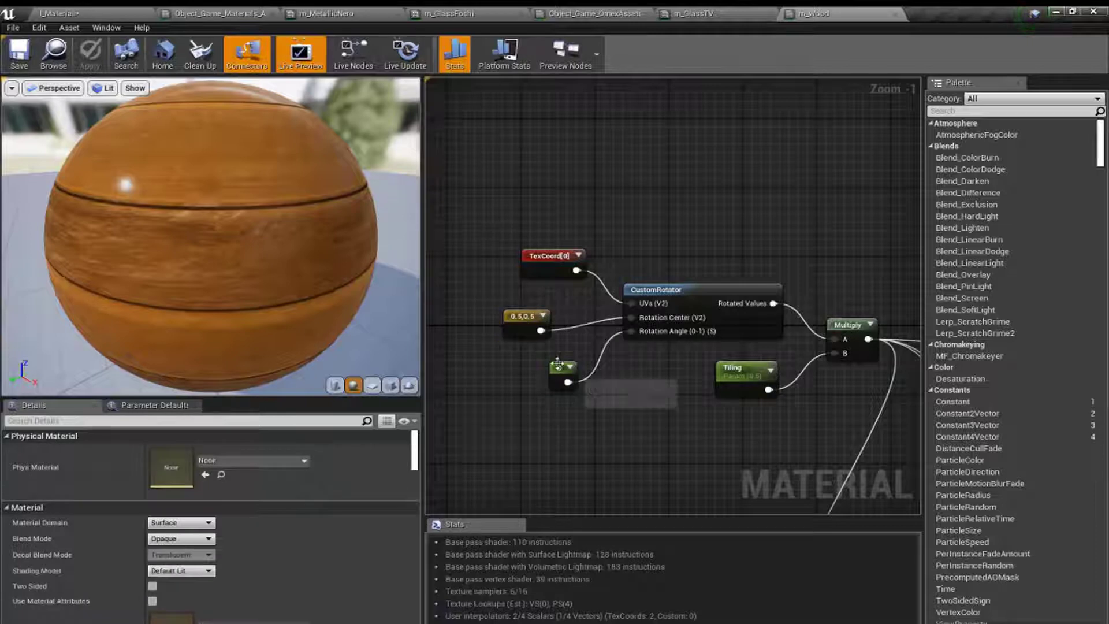
Step: Convert CustomRotator's 0 rotation-angle constant into a parameter named Rotate
{"action": "left_click", "coordinate": [556, 366]}
{"action": "scroll", "coordinate": [554, 356], "scroll_direction": "down", "scroll_amount": 2}
{"action": "scroll", "coordinate": [553, 356], "scroll_direction": "up", "scroll_amount": 3}
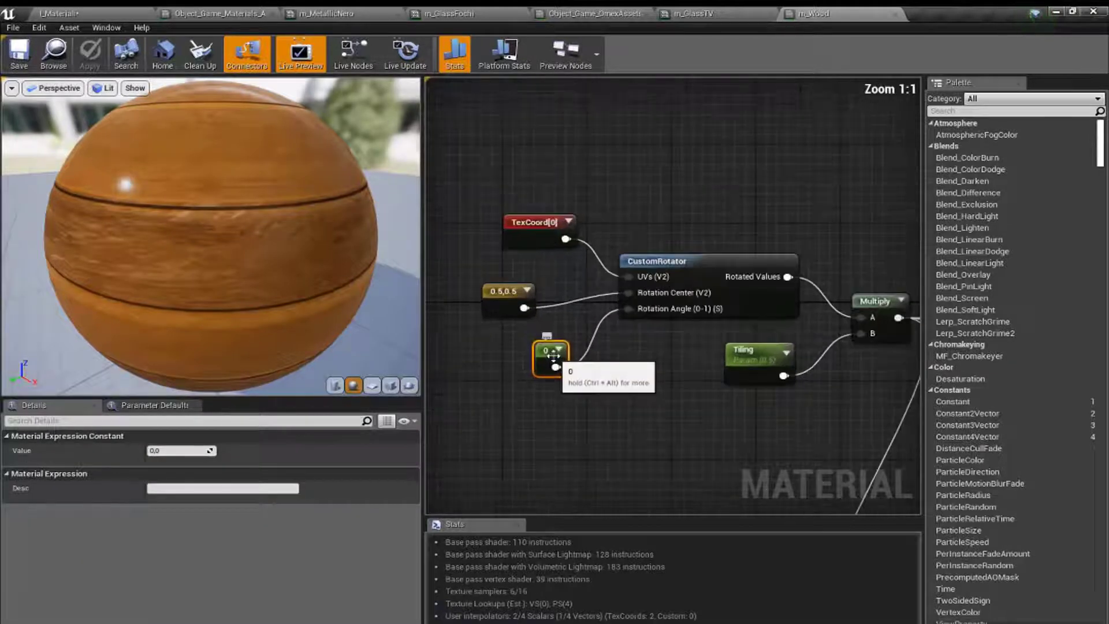
{"action": "right_click", "coordinate": [553, 355]}
{"action": "left_click", "coordinate": [573, 355]}
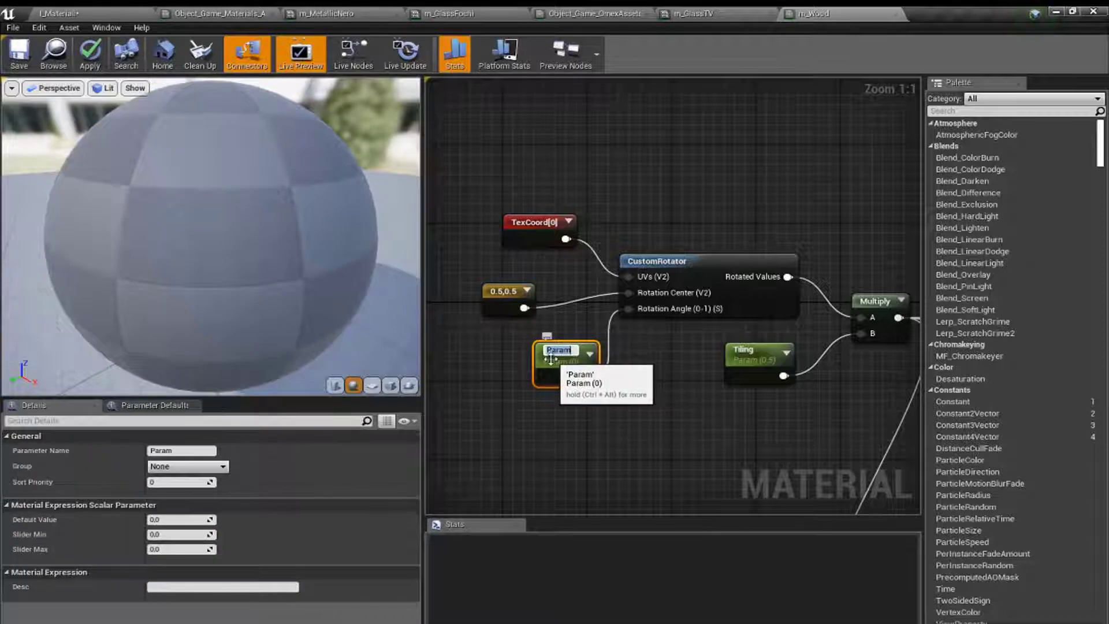
{"action": "type", "text": "Rotate"}
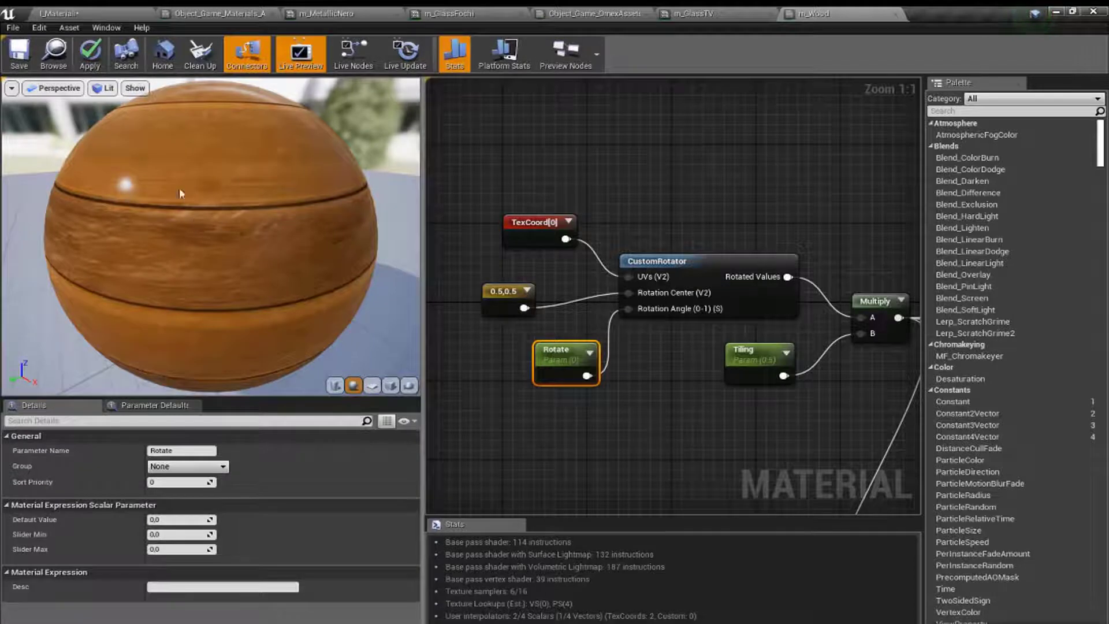
{"action": "mouse_move", "coordinate": [202, 236]}
{"action": "left_mouse_down"}
{"action": "mouse_move", "coordinate": [242, 242]}
{"action": "mouse_move", "coordinate": [249, 277]}
{"action": "mouse_move", "coordinate": [254, 254]}
{"action": "left_mouse_up"}
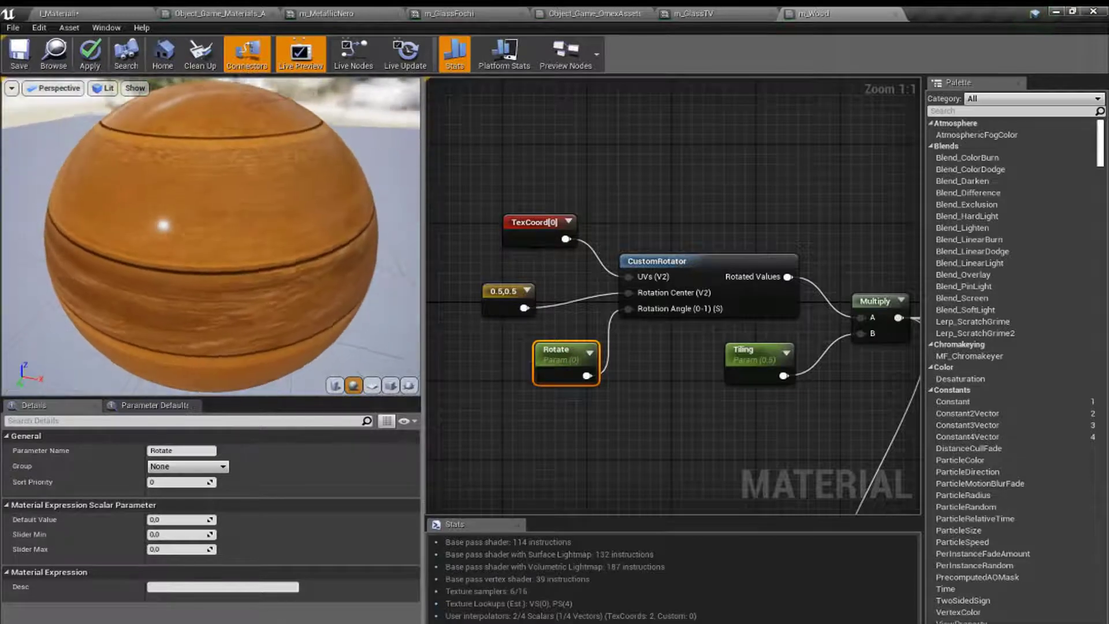
{"action": "scroll", "coordinate": [622, 363], "scroll_direction": "down", "scroll_amount": 3}
{"action": "scroll", "coordinate": [798, 341], "scroll_direction": "up", "scroll_amount": 1}
{"action": "scroll", "coordinate": [758, 346], "scroll_direction": "up", "scroll_amount": 2}
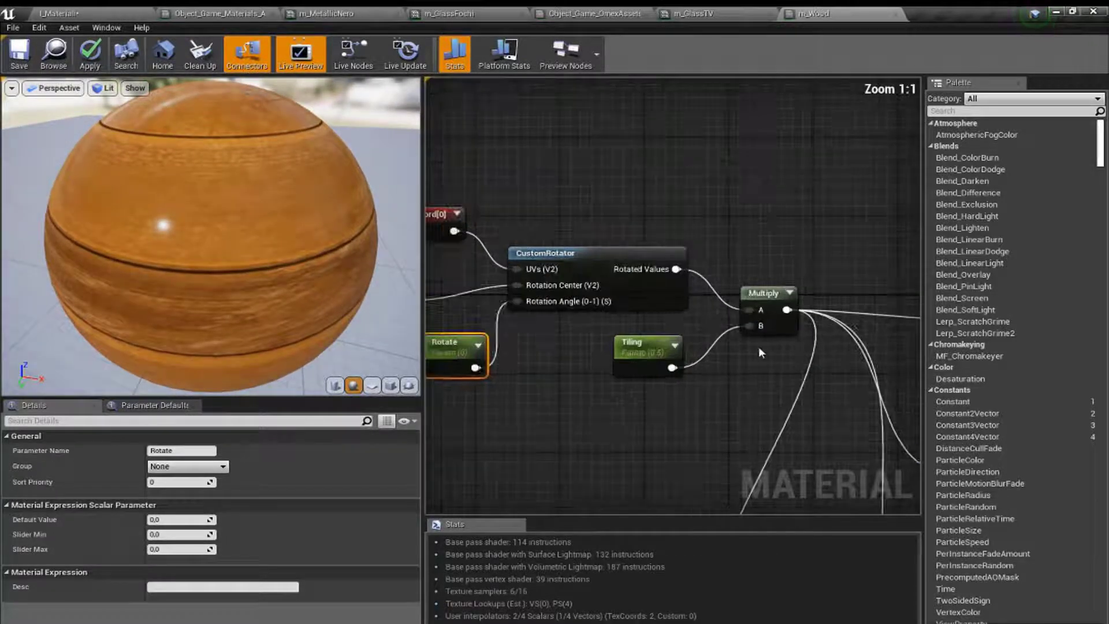
{"action": "left_click", "coordinate": [638, 352]}
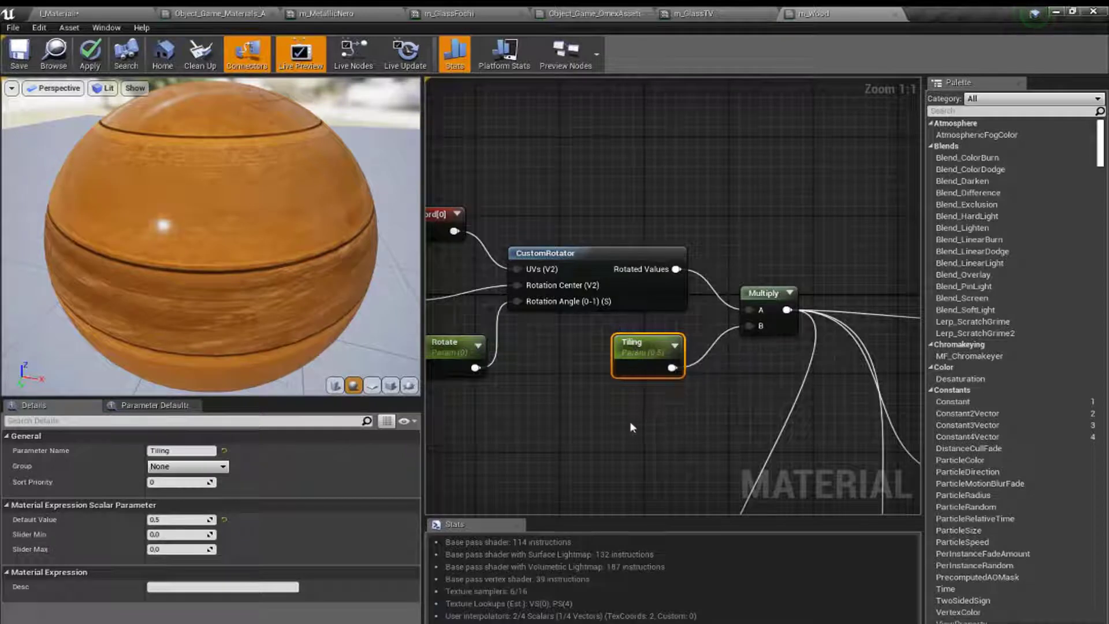
{"action": "scroll", "coordinate": [735, 367], "scroll_direction": "down", "scroll_amount": 3}
{"action": "left_click_drag", "start_coordinate": [187, 244], "coordinate": [219, 254]}
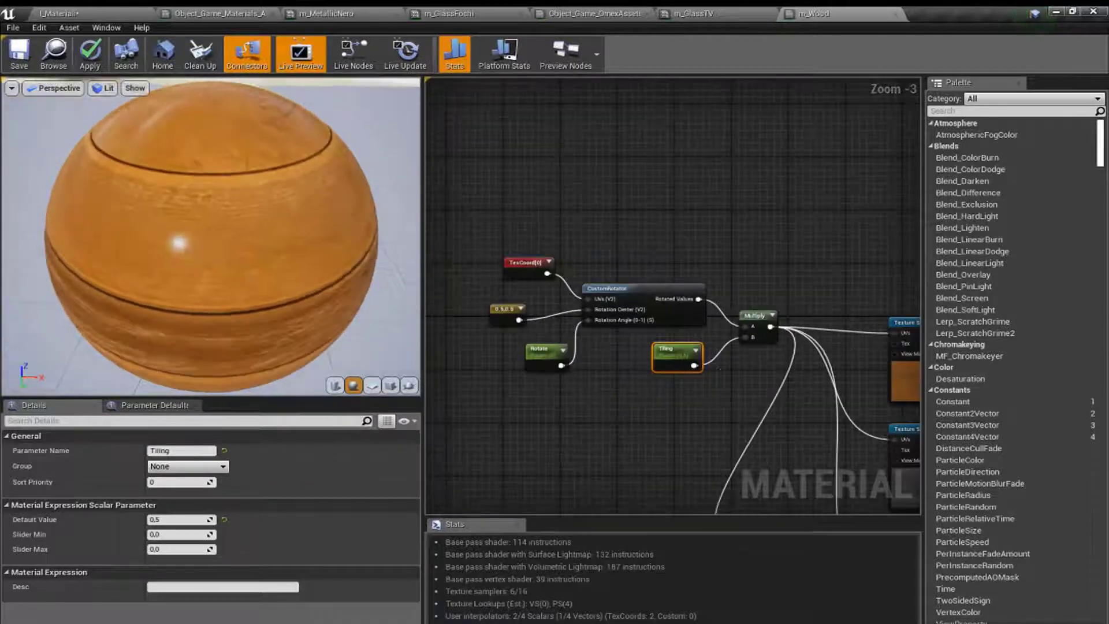
{"action": "scroll", "coordinate": [530, 305], "scroll_direction": "down", "scroll_amount": 2}
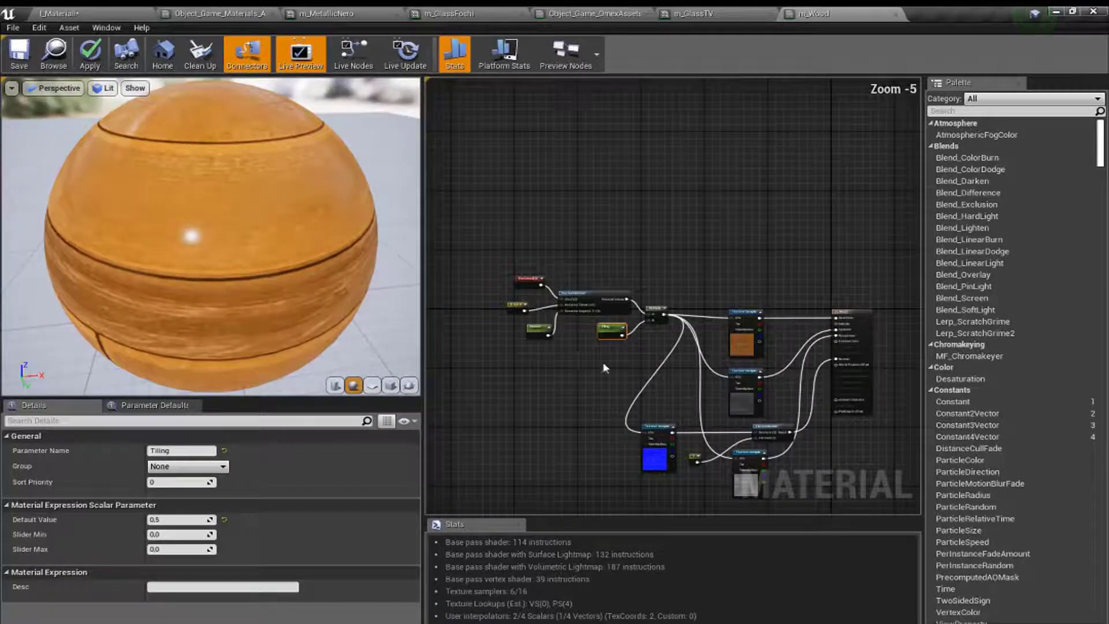
{"action": "scroll", "coordinate": [605, 368], "scroll_direction": "up", "scroll_amount": 1}
{"action": "scroll", "coordinate": [549, 325], "scroll_direction": "down", "scroll_amount": 1}
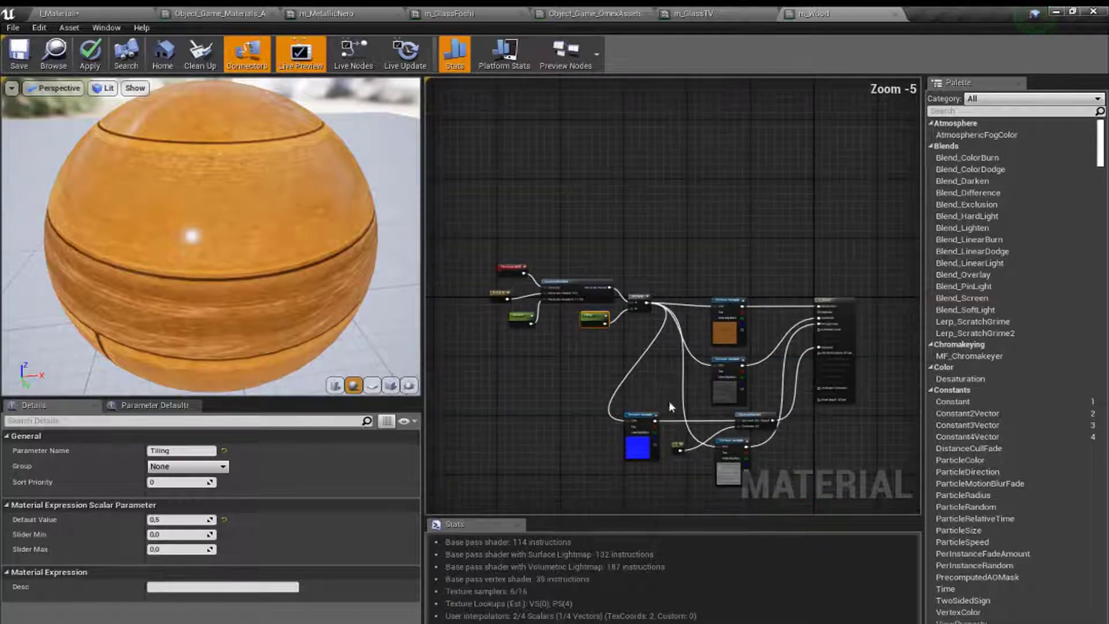
{"action": "scroll", "coordinate": [669, 401], "scroll_direction": "up", "scroll_amount": 1}
{"action": "scroll", "coordinate": [669, 401], "scroll_direction": "up", "scroll_amount": 1}
{"action": "right_click_drag", "start_coordinate": [669, 401], "coordinate": [653, 334]}
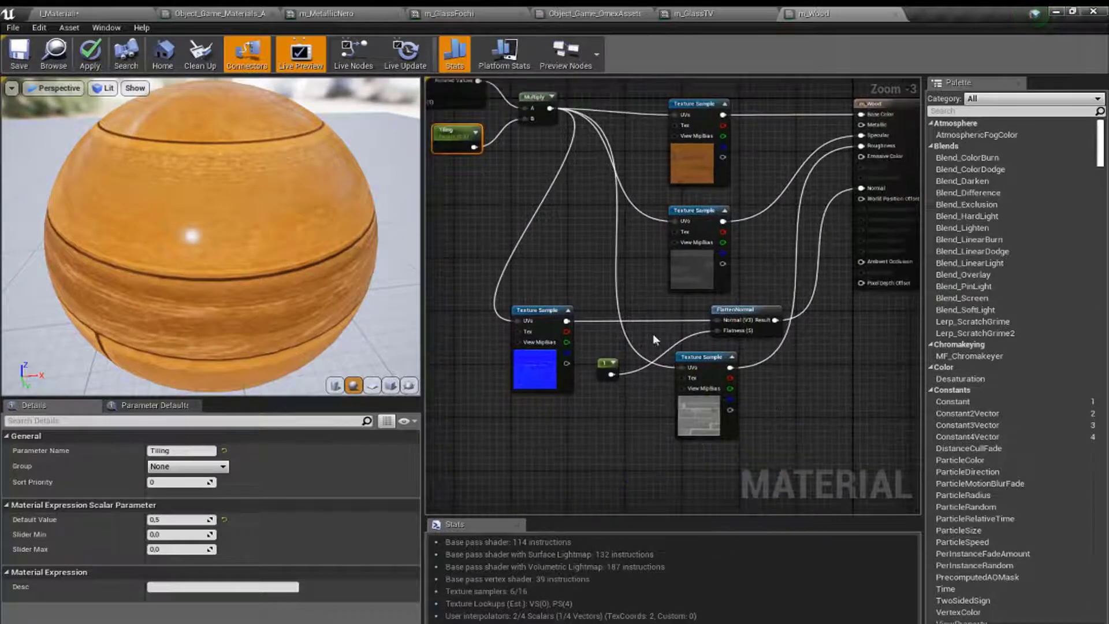
{"action": "scroll", "coordinate": [653, 334], "scroll_direction": "up", "scroll_amount": 1}
{"action": "left_click", "coordinate": [591, 347]}
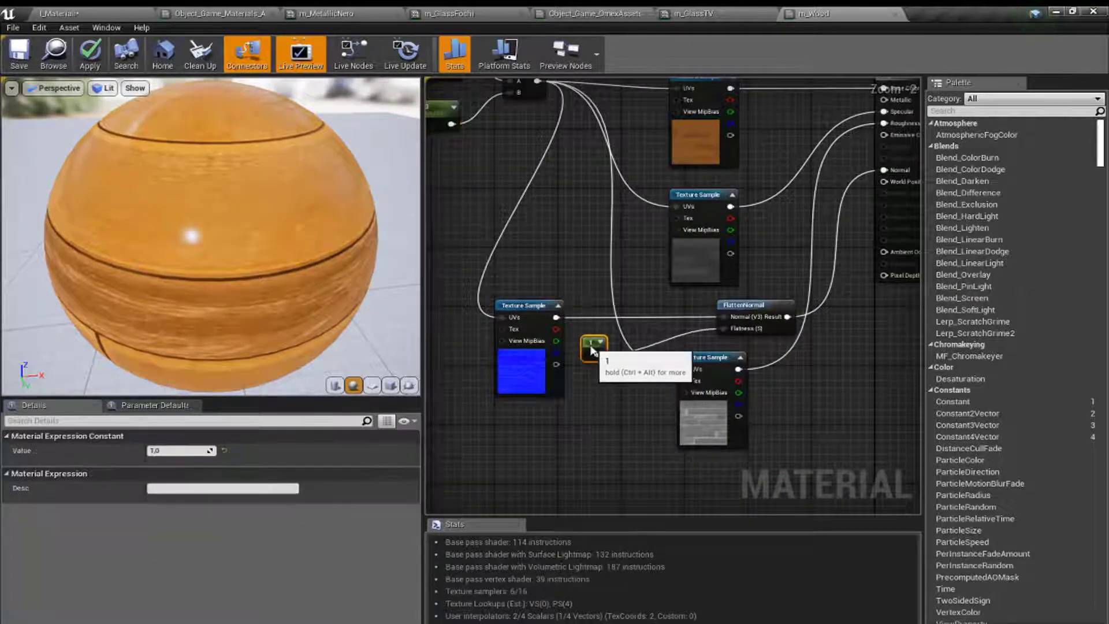
{"action": "mouse_move", "coordinate": [179, 214]}
{"action": "left_mouse_down"}
{"action": "mouse_move", "coordinate": [180, 173]}
{"action": "mouse_move", "coordinate": [180, 196]}
{"action": "left_mouse_up"}
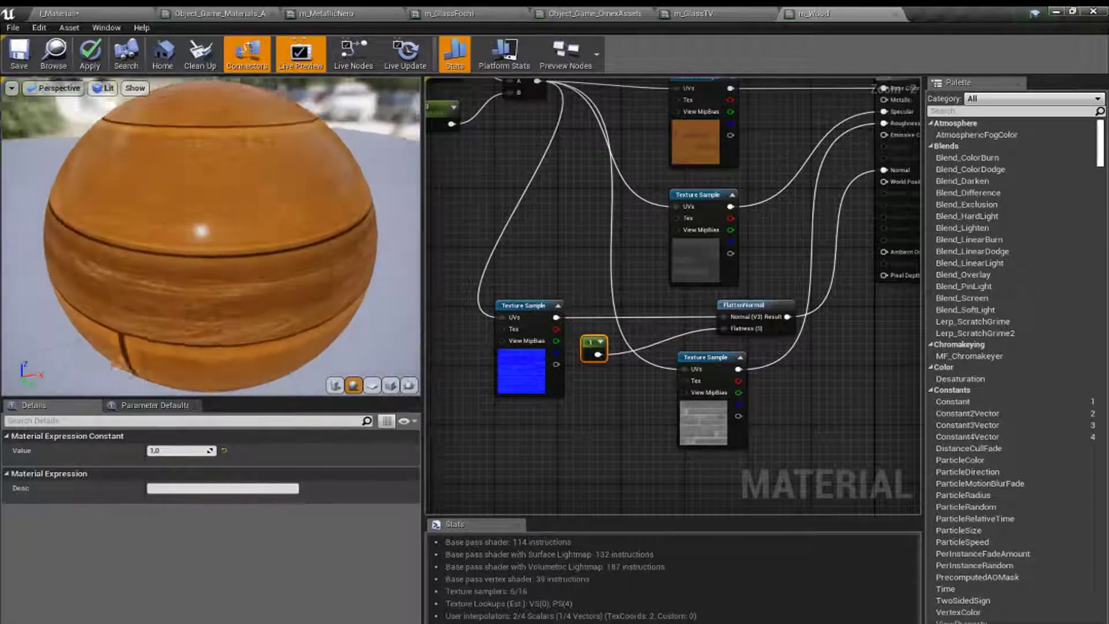
{"action": "scroll", "coordinate": [544, 305], "scroll_direction": "up", "scroll_amount": 2}
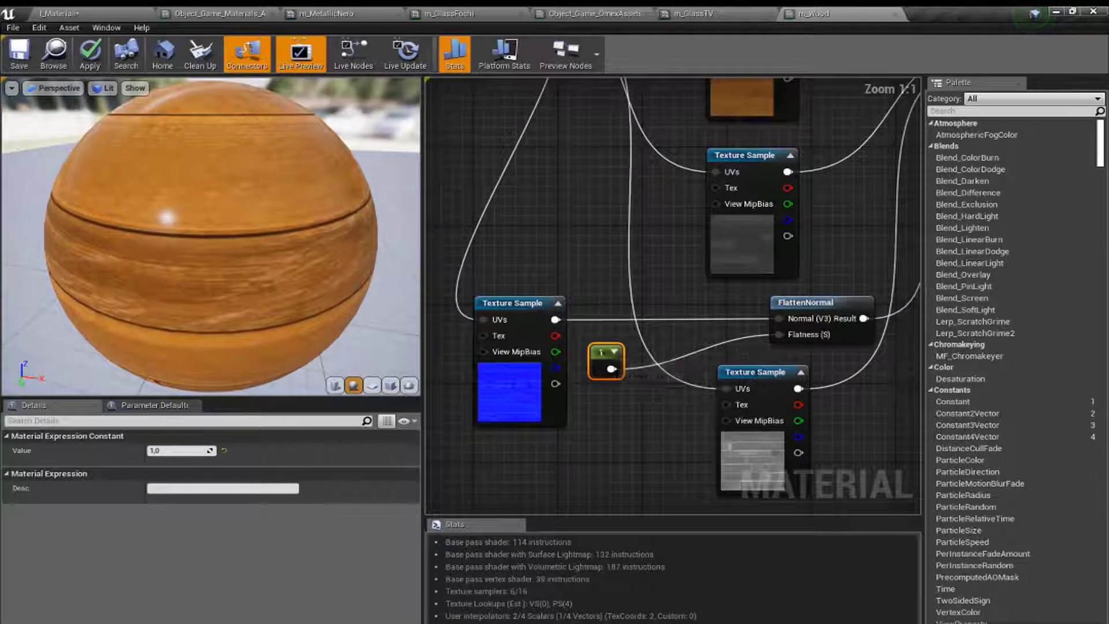
Step: Convert the flatness constant 1 into a parameter named ForzaNormal and save m_Wood
{"action": "right_click", "coordinate": [606, 354]}
{"action": "left_click", "coordinate": [613, 357]}
{"action": "type", "text": "Forza"}
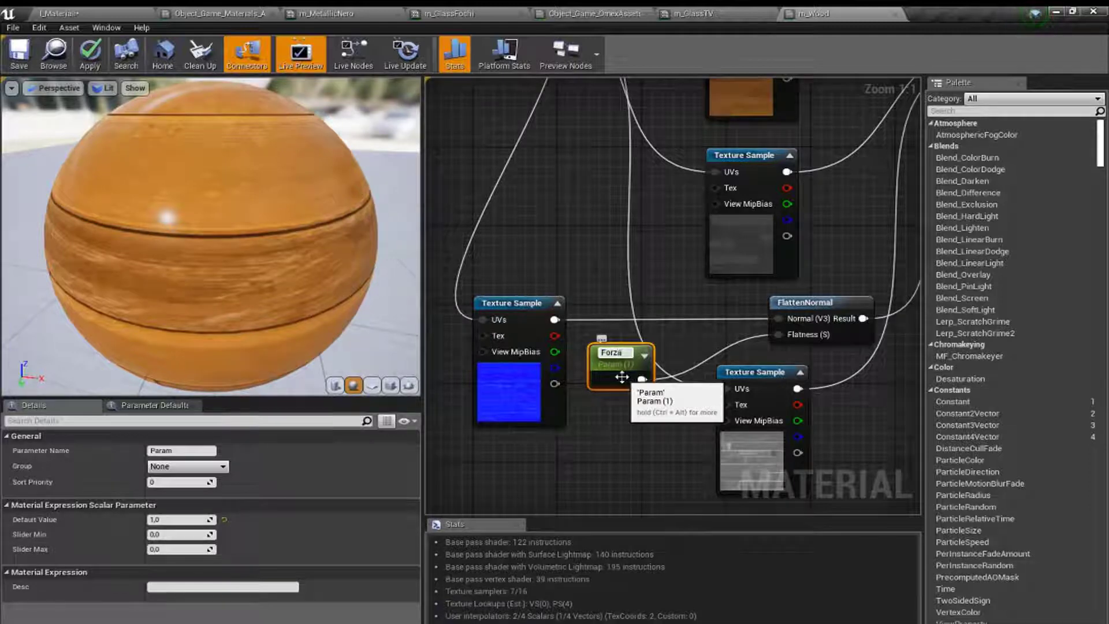
{"action": "type", "text": "Normal"}
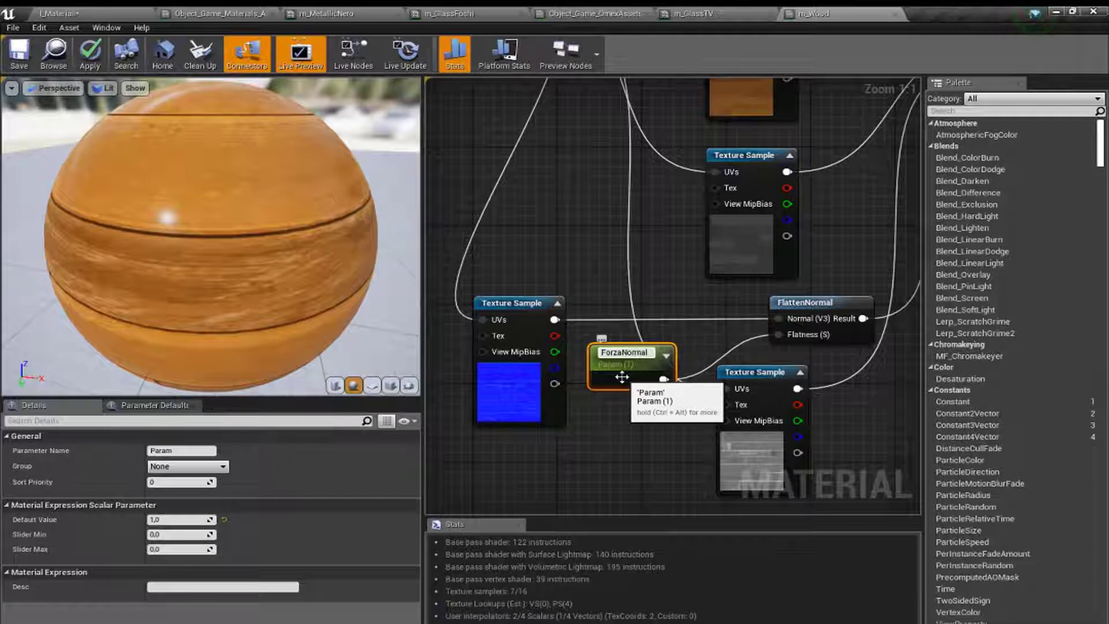
{"action": "key", "text": "Return"}
{"action": "scroll", "coordinate": [618, 379], "scroll_direction": "down", "scroll_amount": 7}
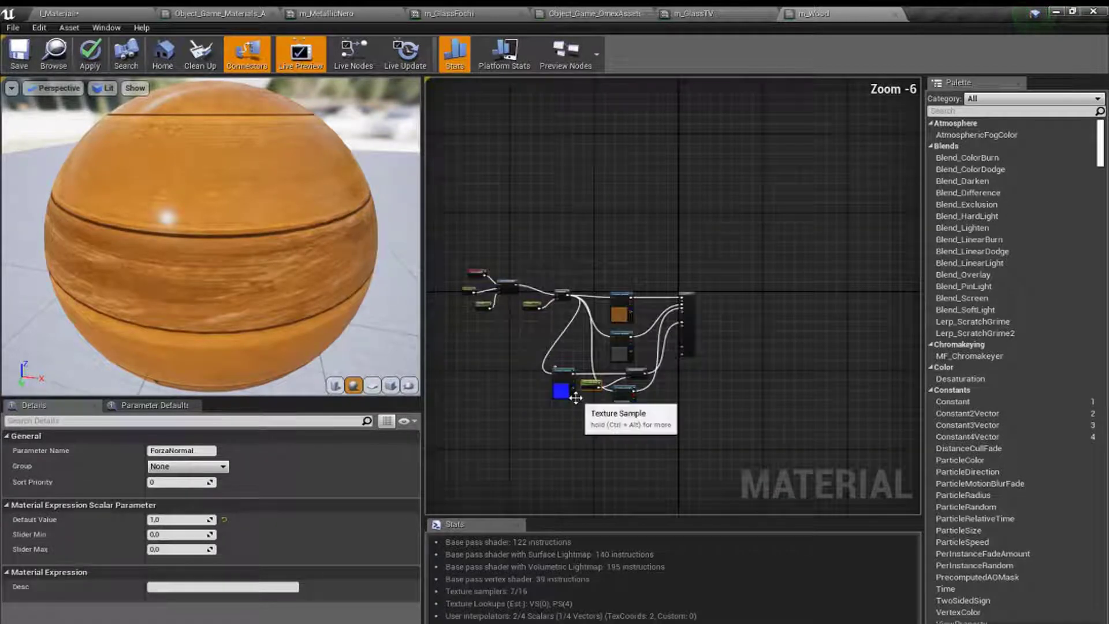
{"action": "scroll", "coordinate": [576, 397], "scroll_direction": "up", "scroll_amount": 1}
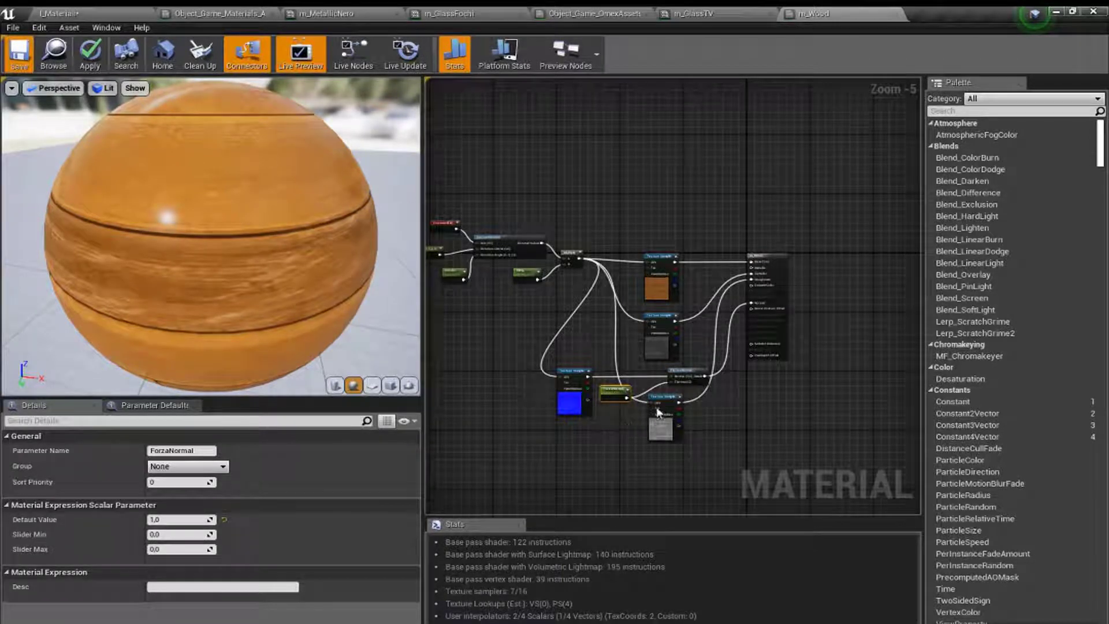
{"action": "key", "text": "ctrl+s"}
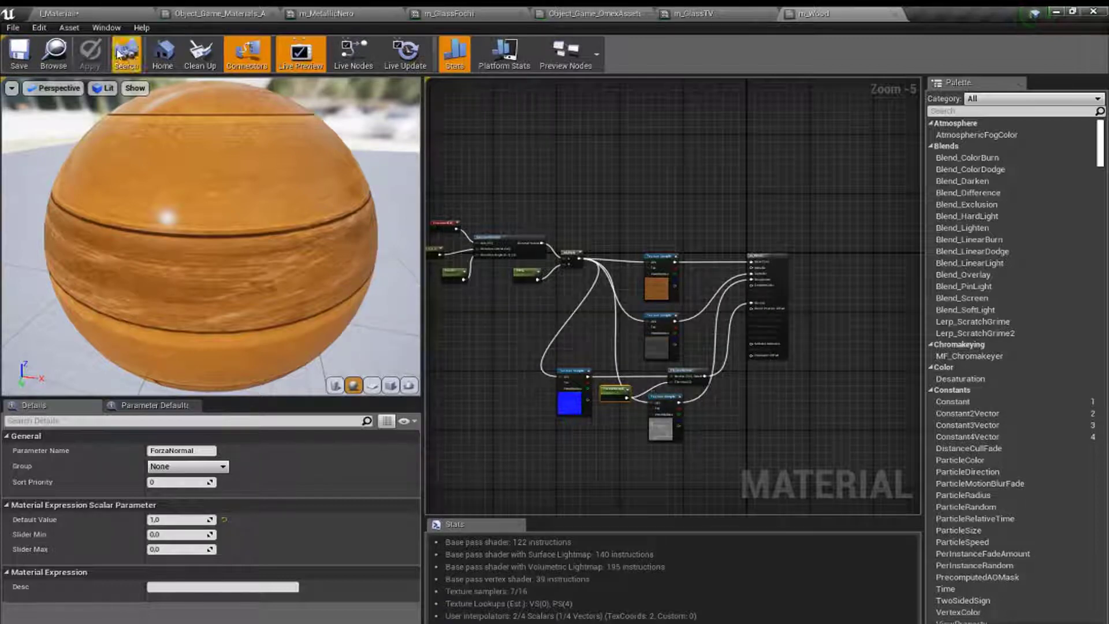
Step: Create a material instance of m_Wood named m_Wood_45
{"action": "left_click", "coordinate": [59, 13]}
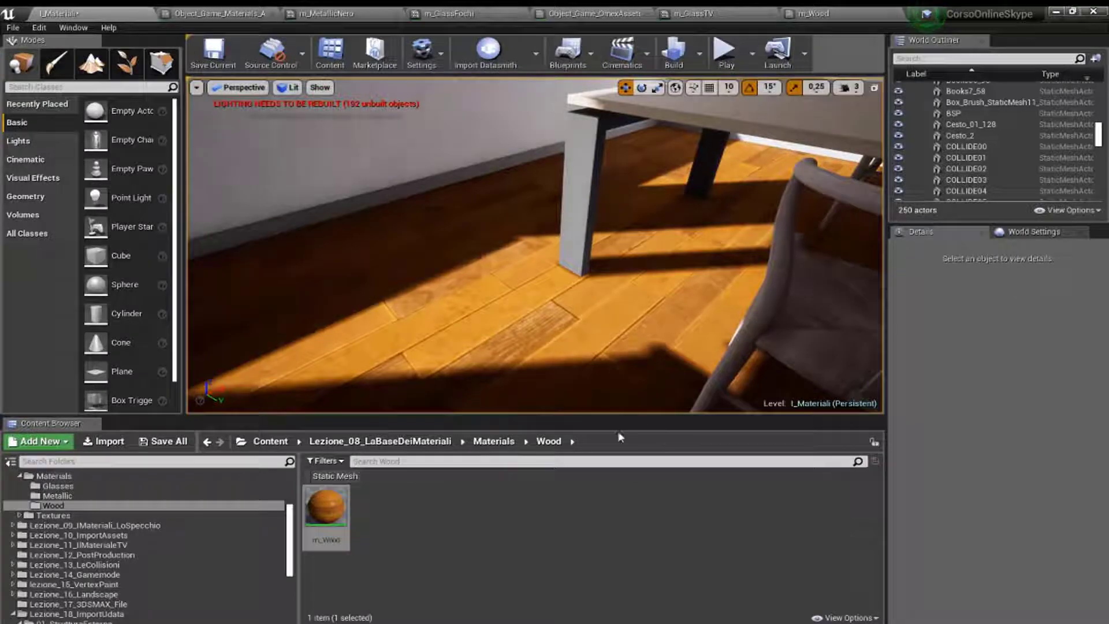
{"action": "right_click", "coordinate": [327, 508]}
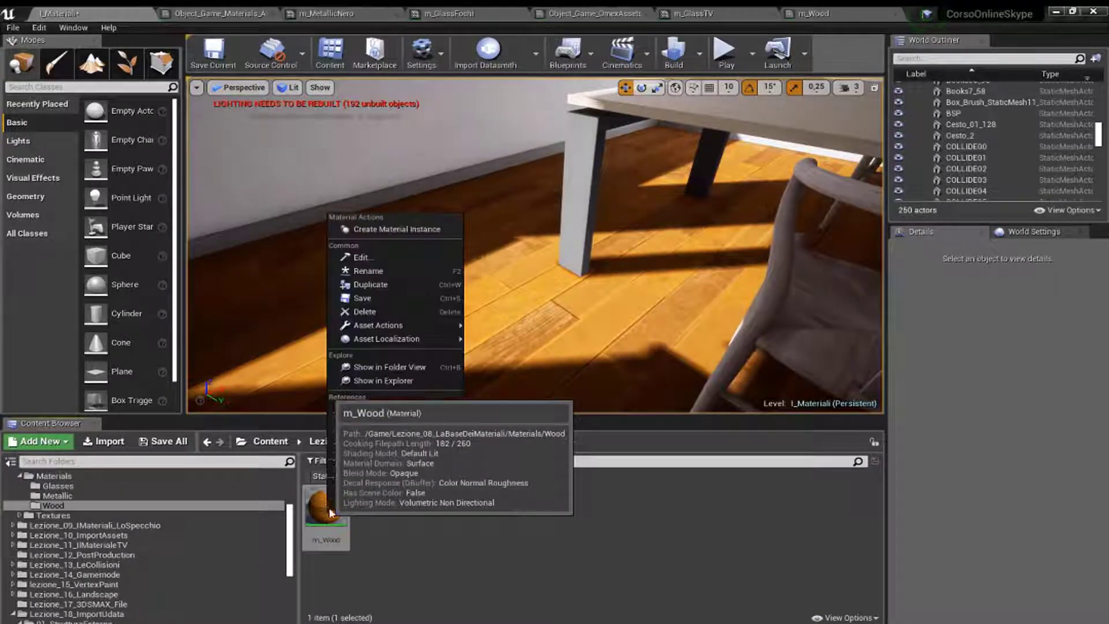
{"action": "left_click", "coordinate": [376, 229]}
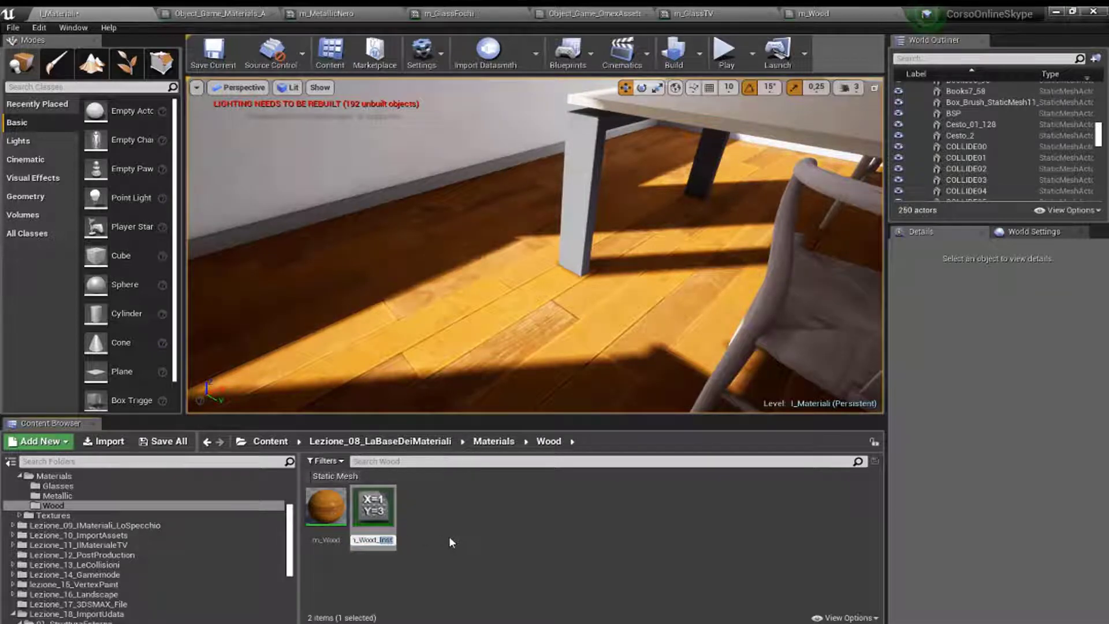
{"action": "type", "text": "45"}
{"action": "key", "text": "Return"}
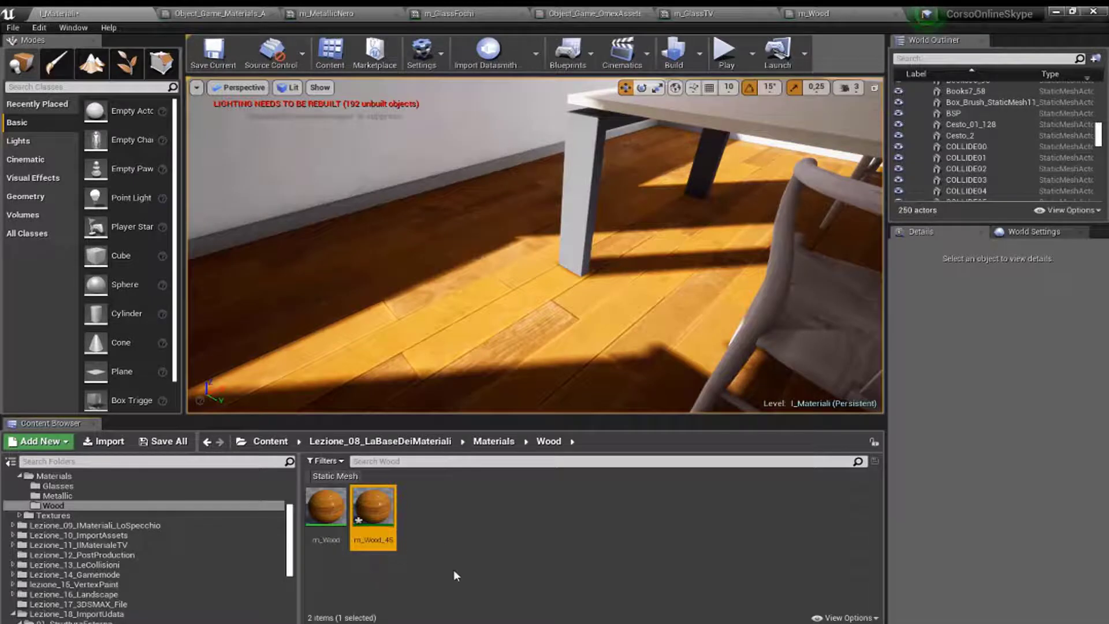
Step: Create a second m_Wood material instance named m_Wood_90
{"action": "right_click", "coordinate": [325, 508]}
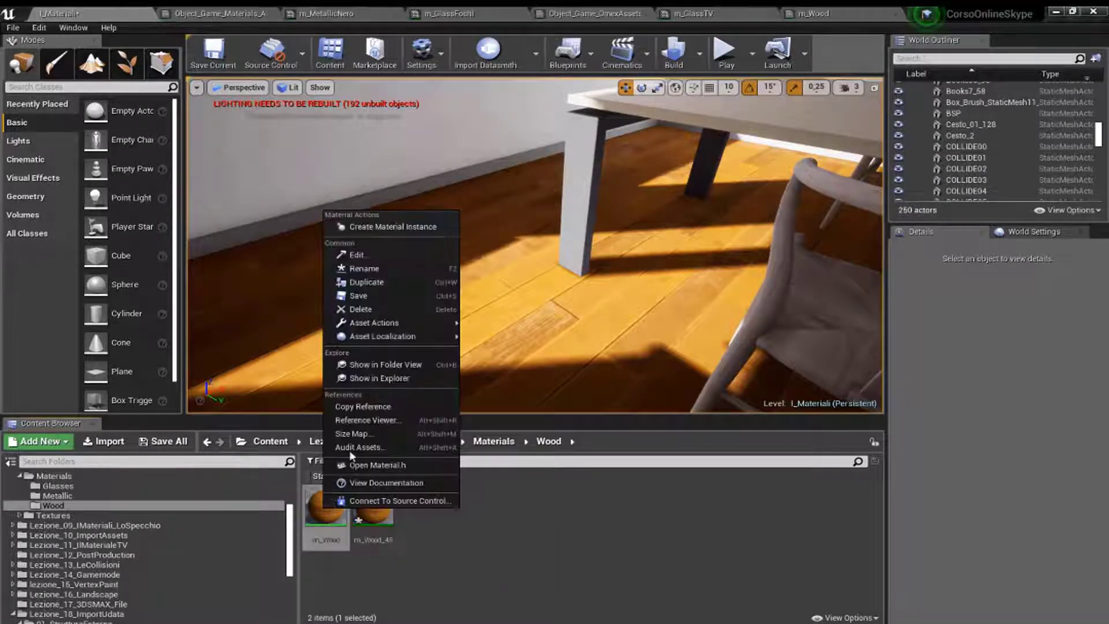
{"action": "left_click", "coordinate": [393, 227]}
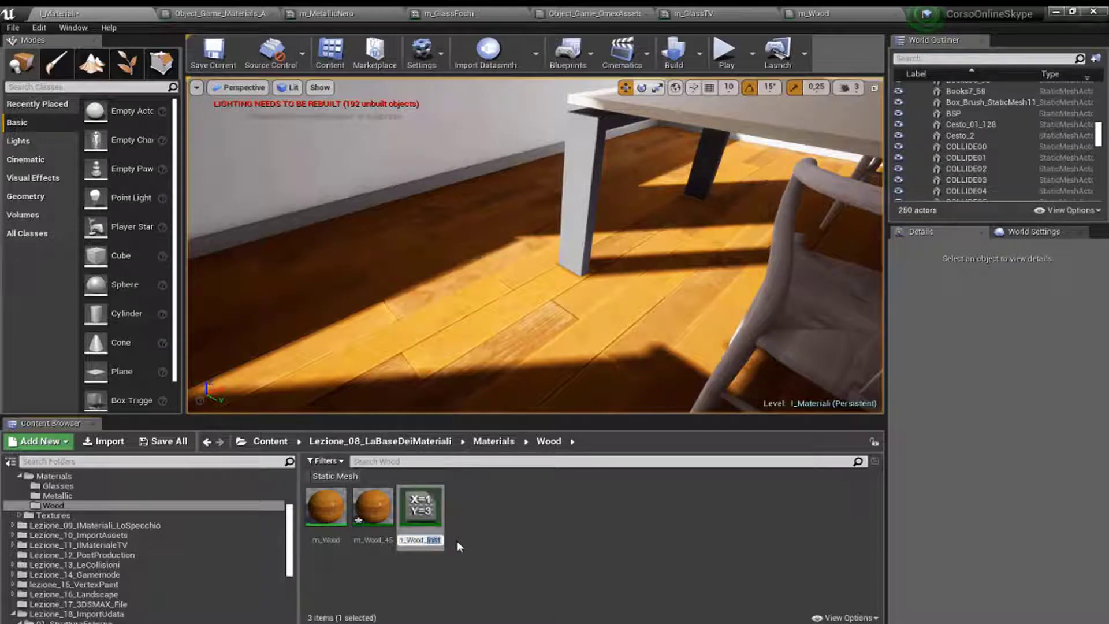
{"action": "type", "text": "90"}
{"action": "key", "text": "Return"}
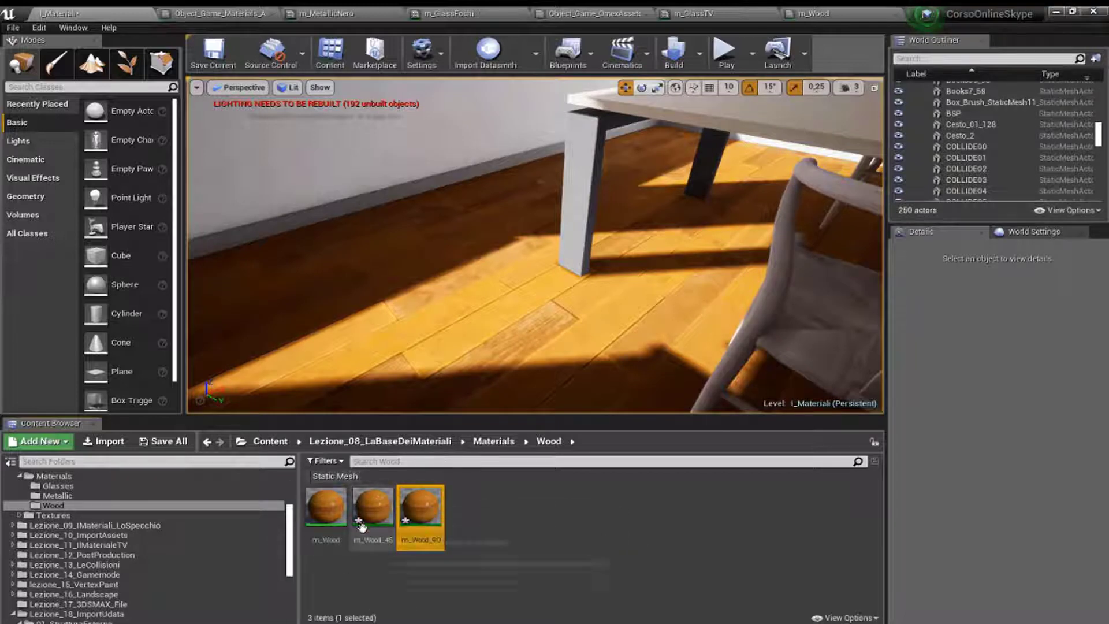
{"action": "left_click_drag", "start_coordinate": [365, 312], "coordinate": [375, 317]}
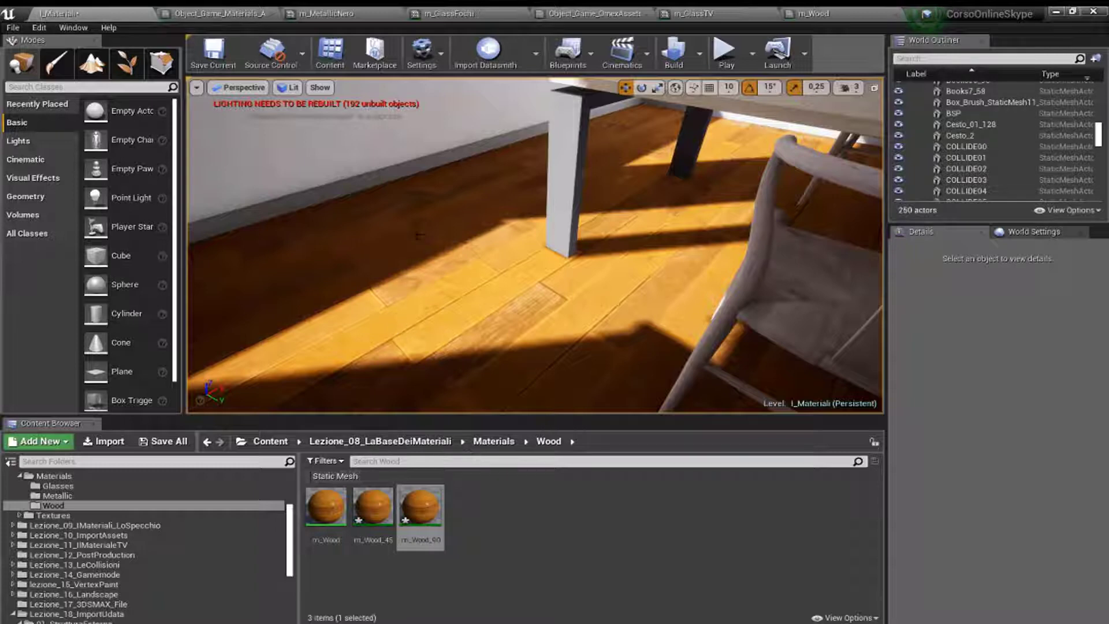
{"action": "right_click_drag", "start_coordinate": [445, 261], "coordinate": [451, 254]}
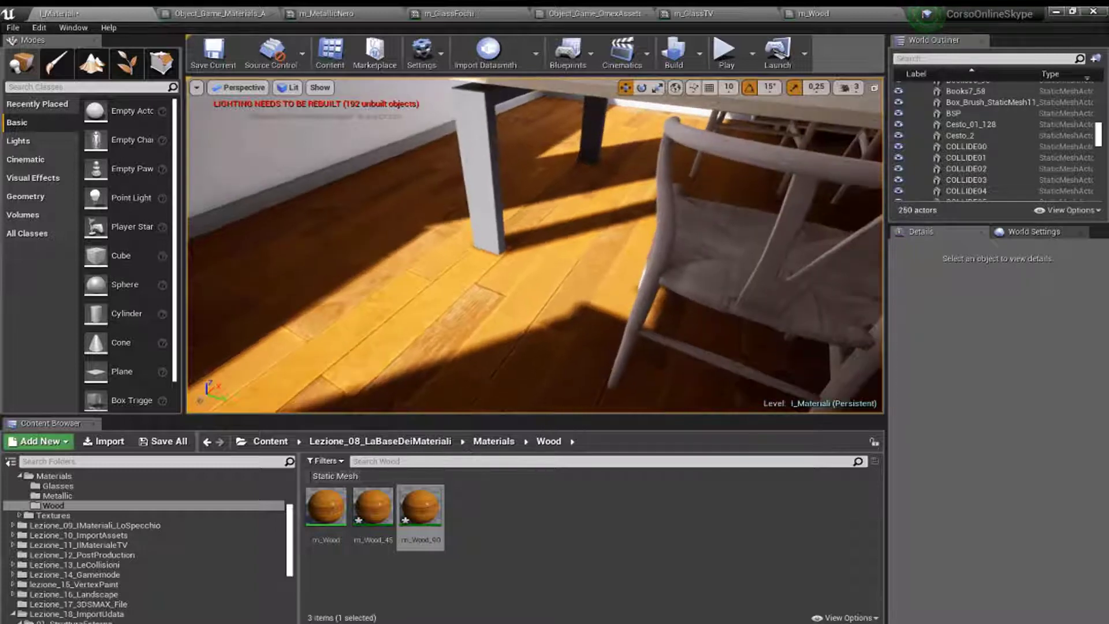
{"action": "right_click_drag", "start_coordinate": [382, 337], "coordinate": [393, 329]}
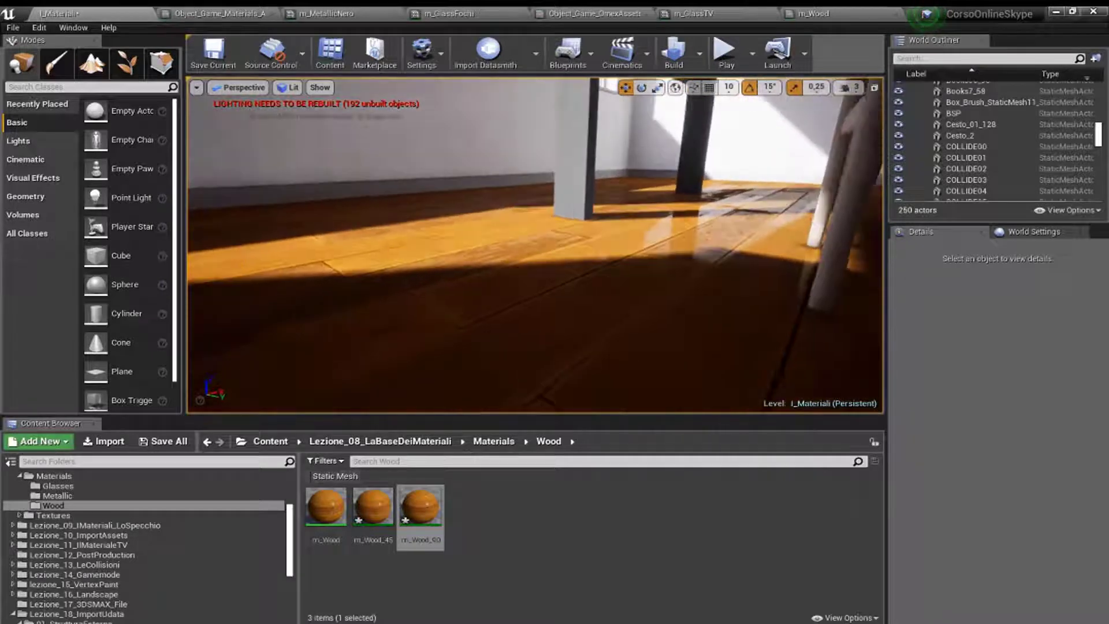
{"action": "right_click_drag", "start_coordinate": [415, 304], "coordinate": [416, 305]}
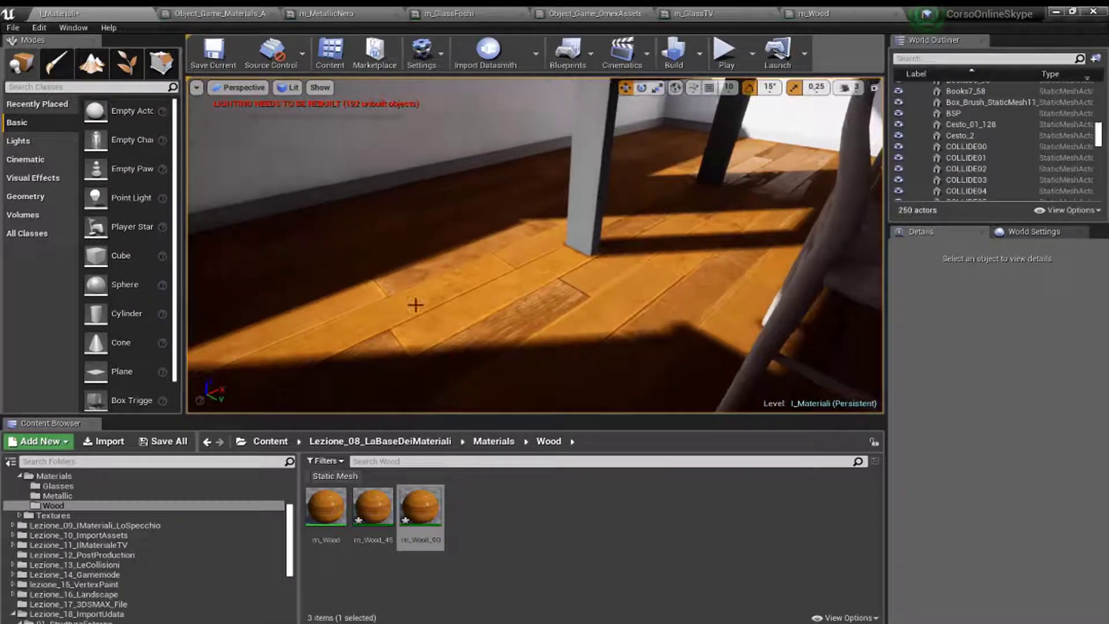
Step: Open m_Wood_45 and switch on its Rotate scalar override, ready for a new value
{"action": "double_click", "coordinate": [369, 508]}
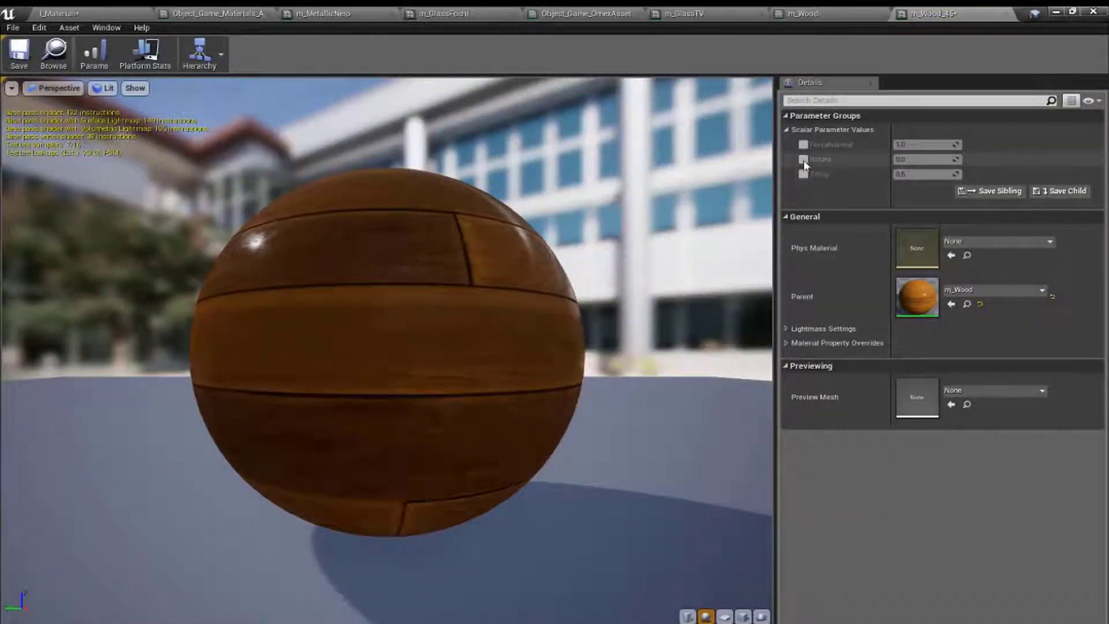
{"action": "left_click", "coordinate": [803, 159]}
{"action": "left_click", "coordinate": [918, 159]}
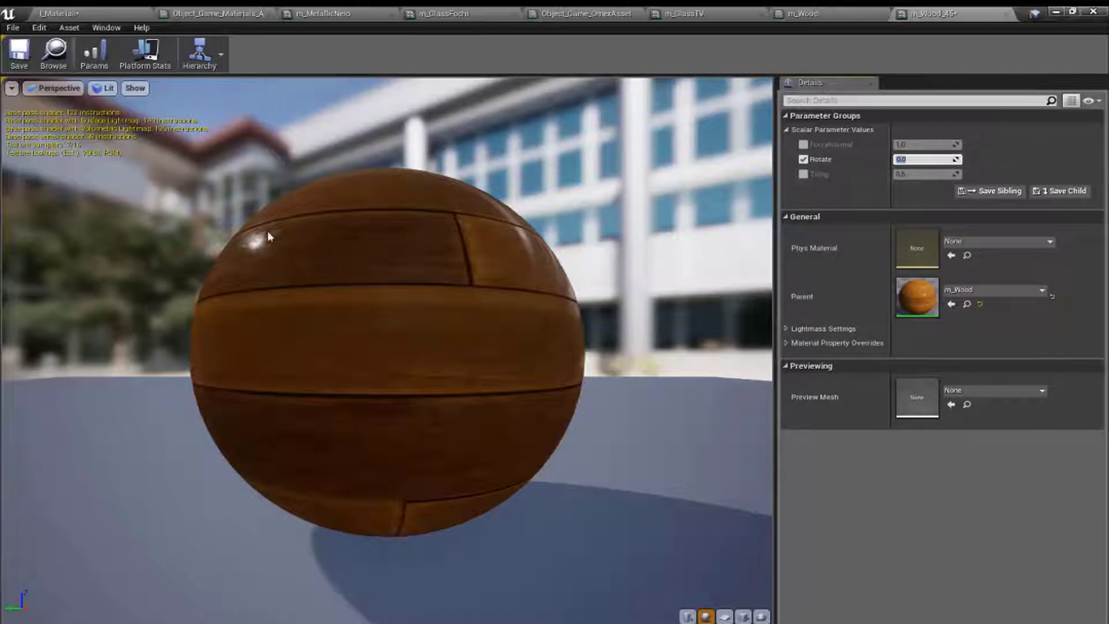
{"action": "left_click_drag", "start_coordinate": [309, 327], "coordinate": [370, 335]}
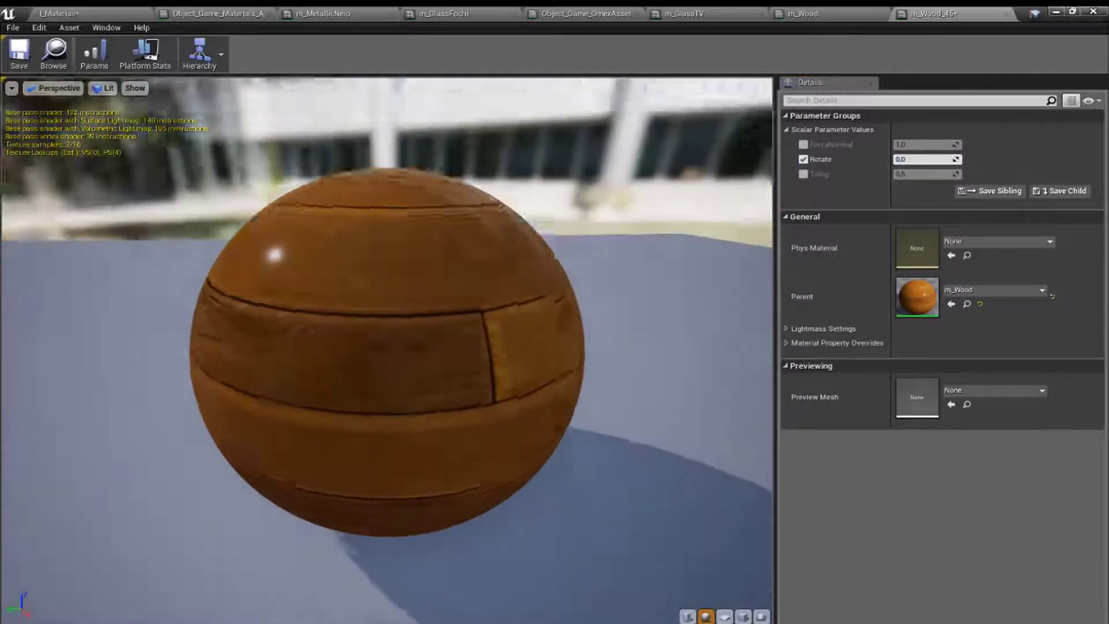
Step: Try Rotate values 1.0, 0.5 and 0.25, settle on 0.125, and save m_Wood_45
{"action": "left_click", "coordinate": [919, 159]}
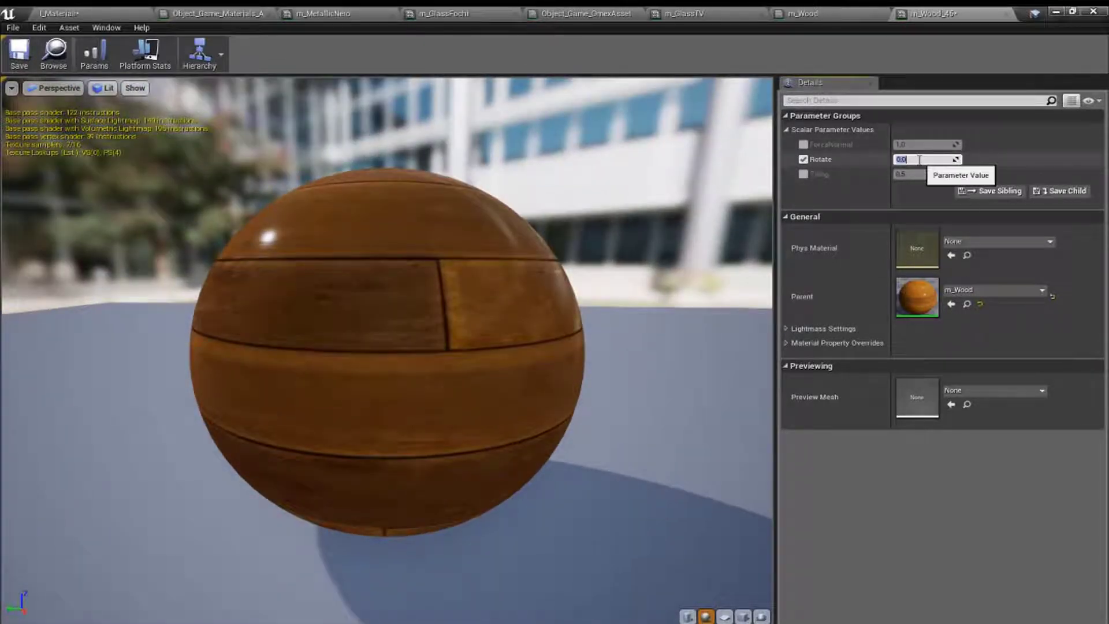
{"action": "type", "text": "0."}
{"action": "key", "text": "Return"}
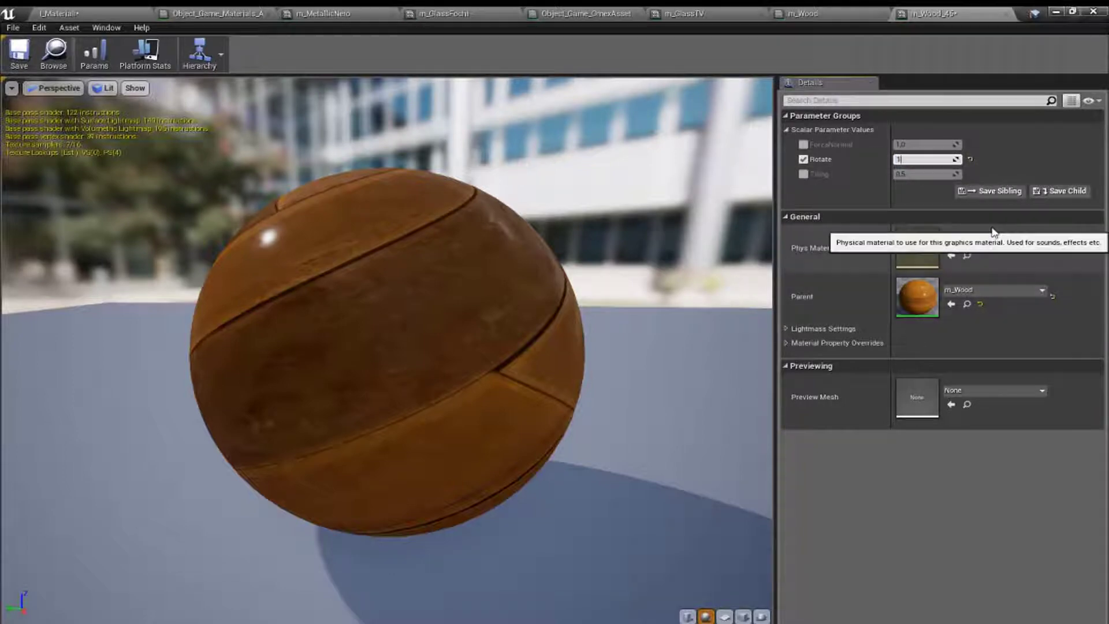
{"action": "key", "text": "Return"}
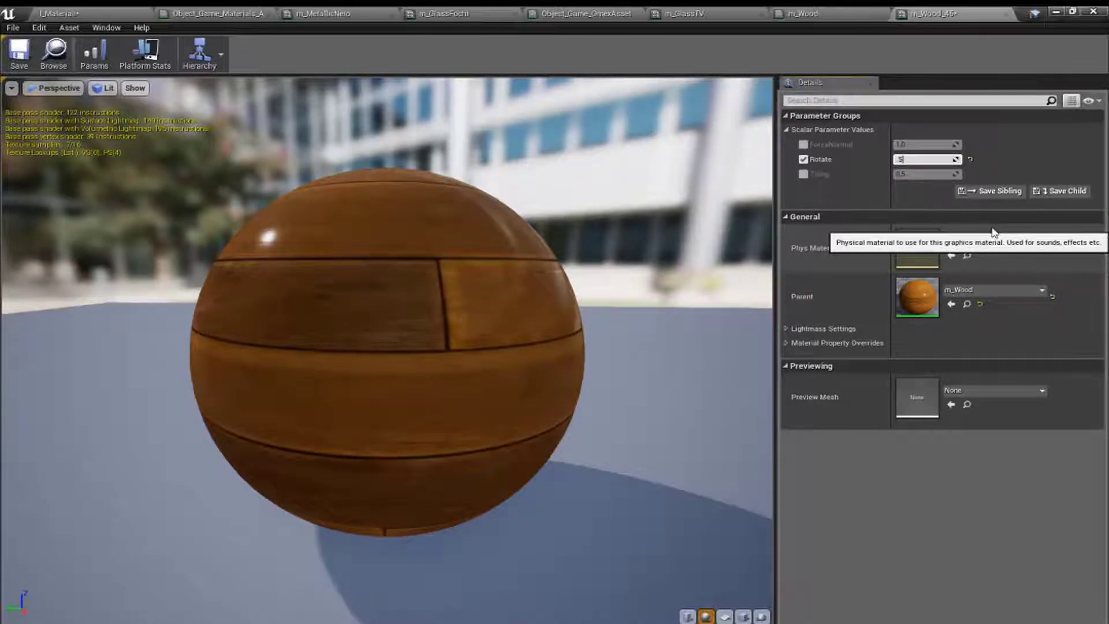
{"action": "key", "text": "Return"}
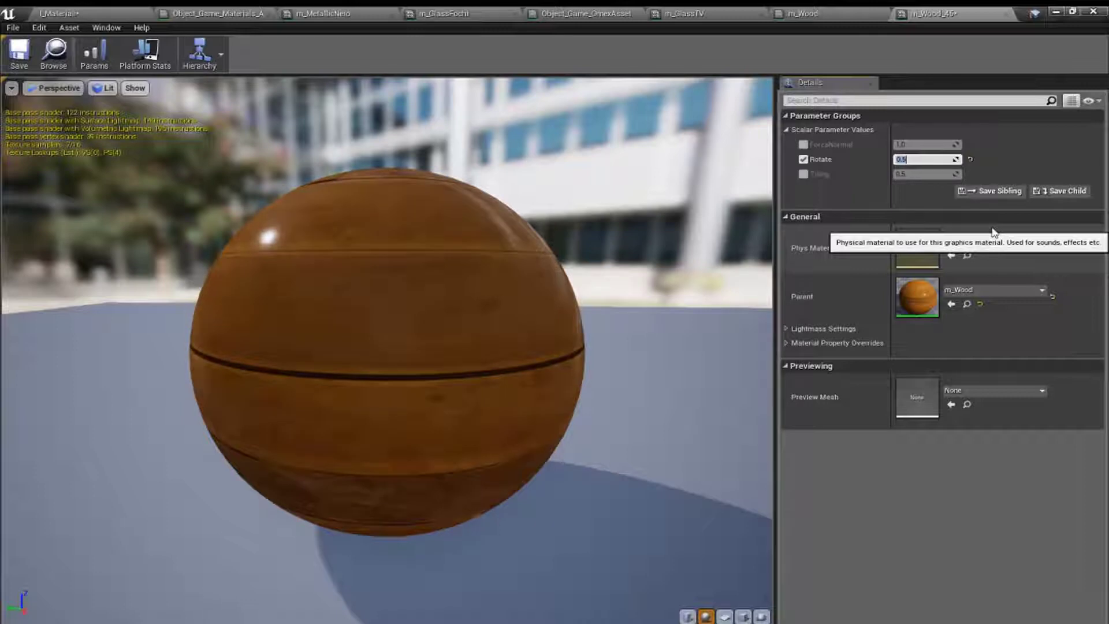
{"action": "type", "text": "0.125"}
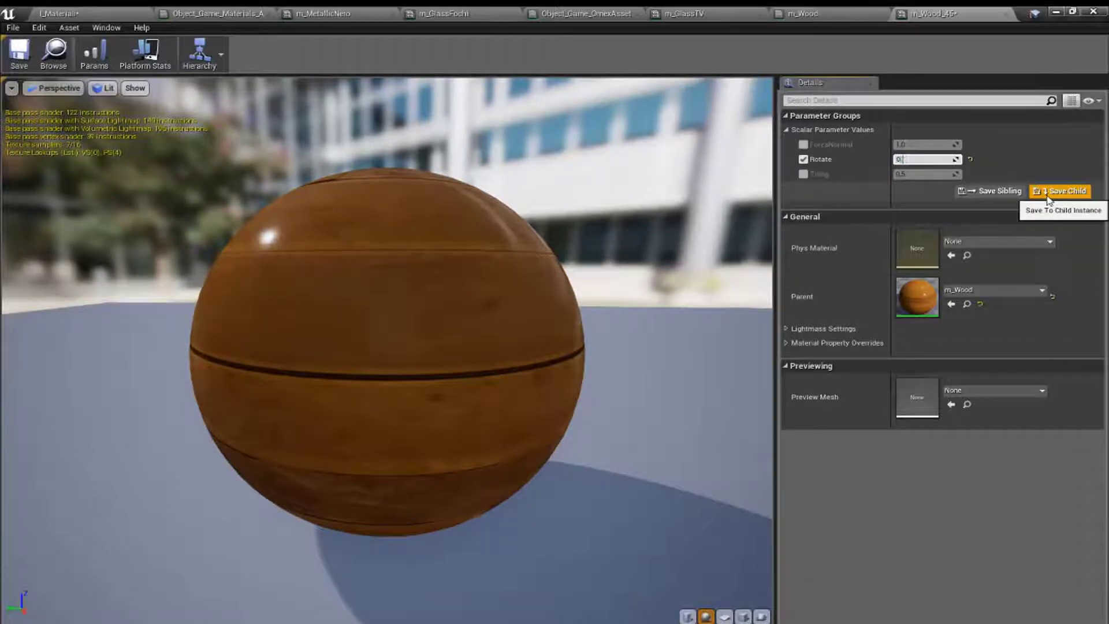
{"action": "key", "text": "Return"}
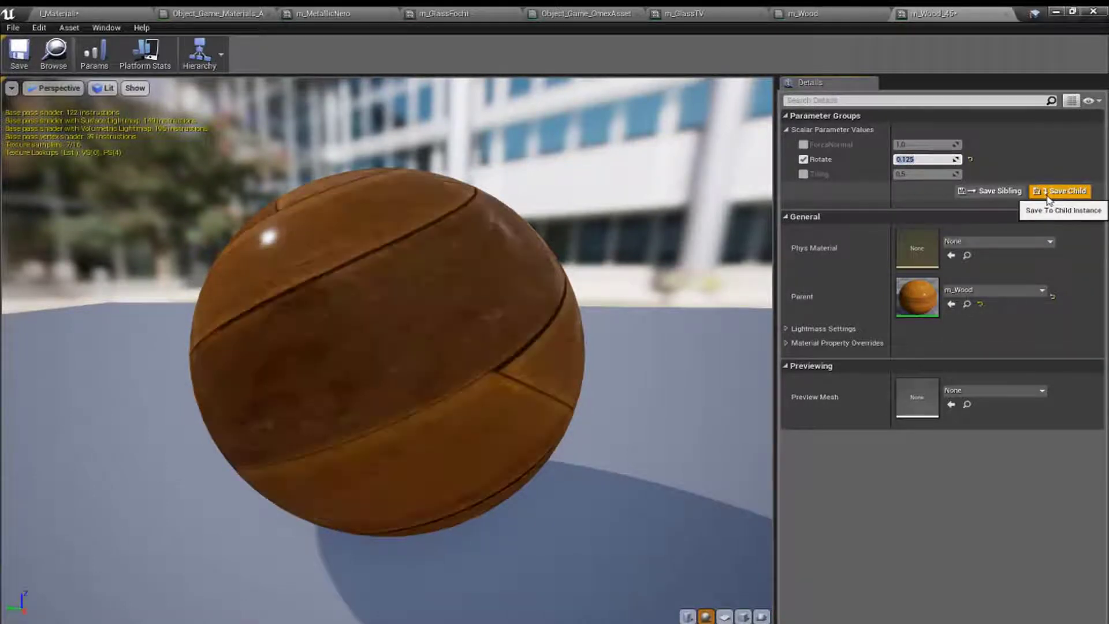
{"action": "type", "text": "0"}
{"action": "type", "text": ".25"}
{"action": "key", "text": "Return"}
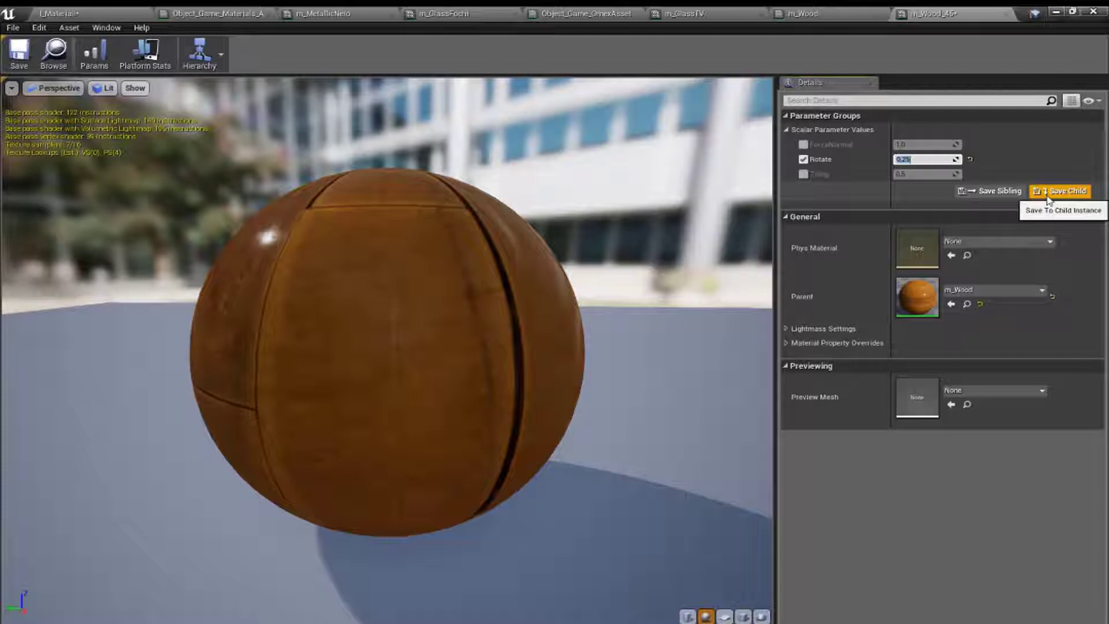
{"action": "type", "text": "0."}
{"action": "type", "text": ".125"}
{"action": "key", "text": "Return"}
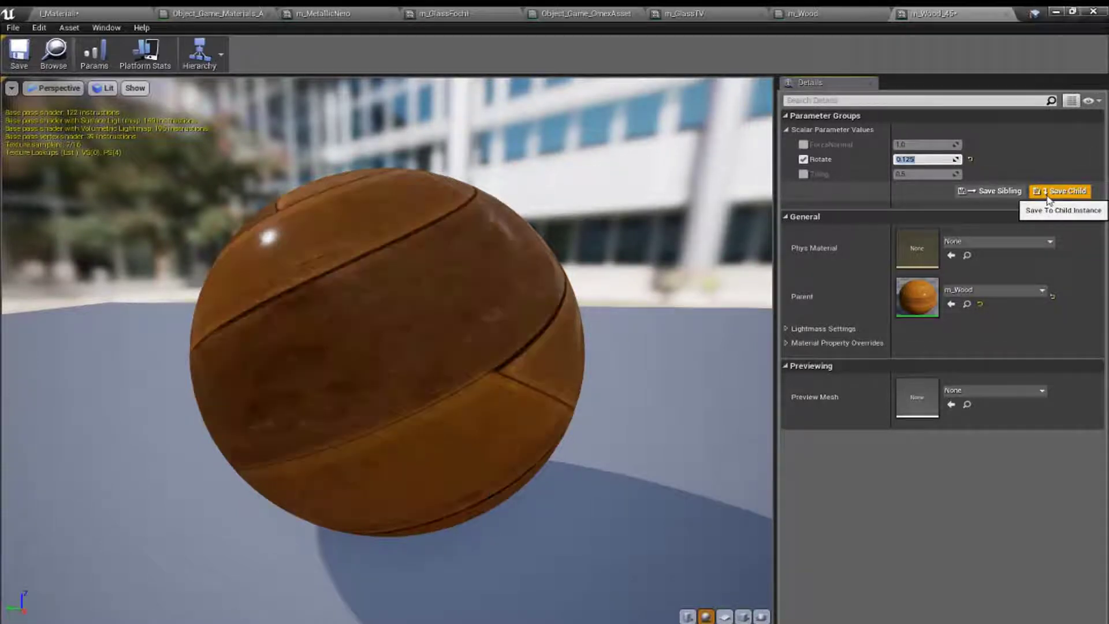
{"action": "left_click", "coordinate": [19, 55]}
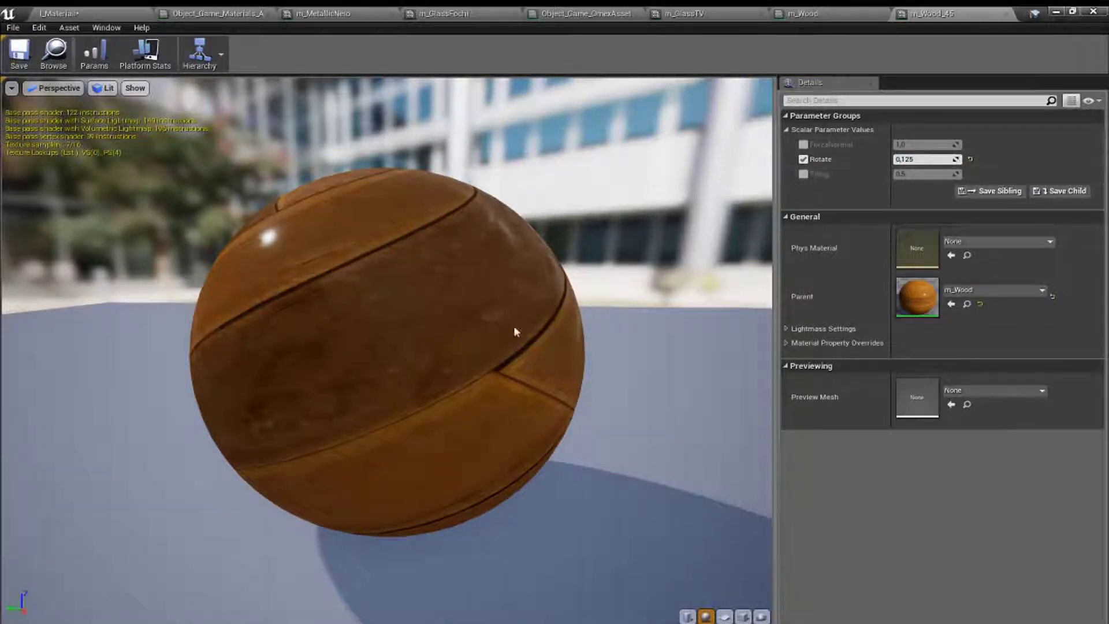
Step: Enable the ForzaNormal override on m_Wood_45, try 1.4, then set 1.8 and save
{"action": "left_click_drag", "start_coordinate": [387, 346], "coordinate": [520, 323]}
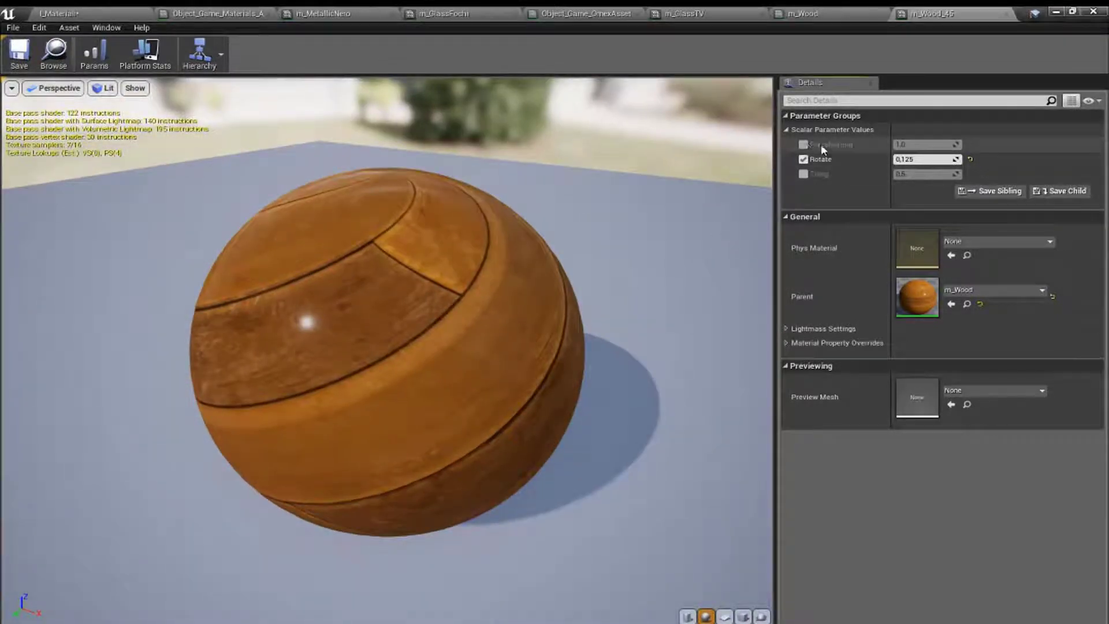
{"action": "left_click", "coordinate": [803, 144]}
{"action": "left_click", "coordinate": [921, 145]}
{"action": "type", "text": "1"}
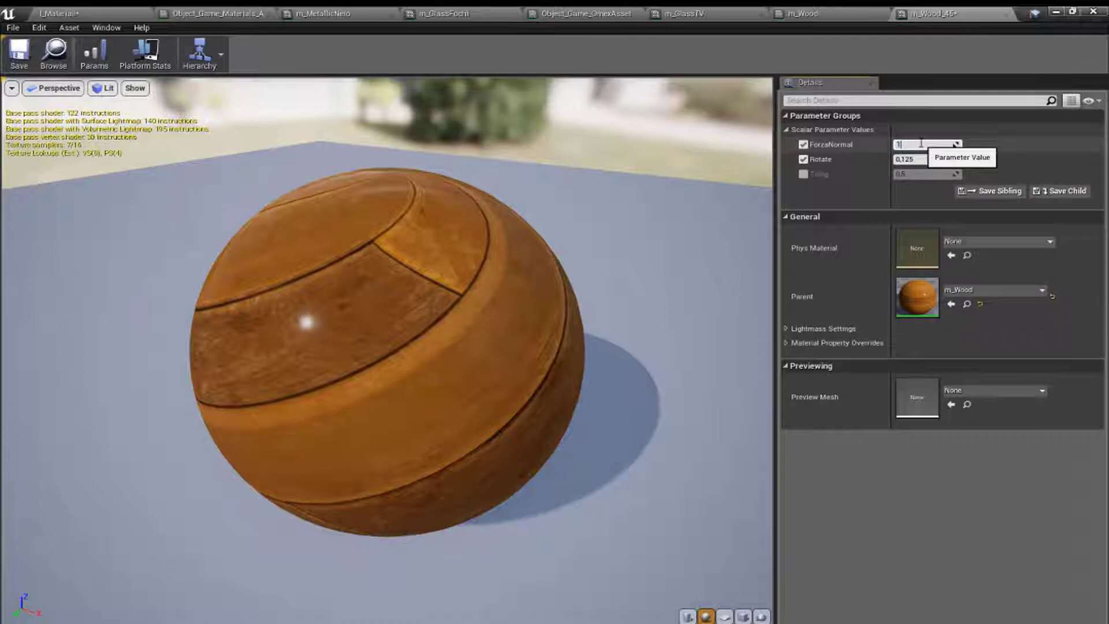
{"action": "type", "text": ",4"}
{"action": "key", "text": "Return"}
{"action": "left_click_drag", "start_coordinate": [326, 337], "coordinate": [304, 362]}
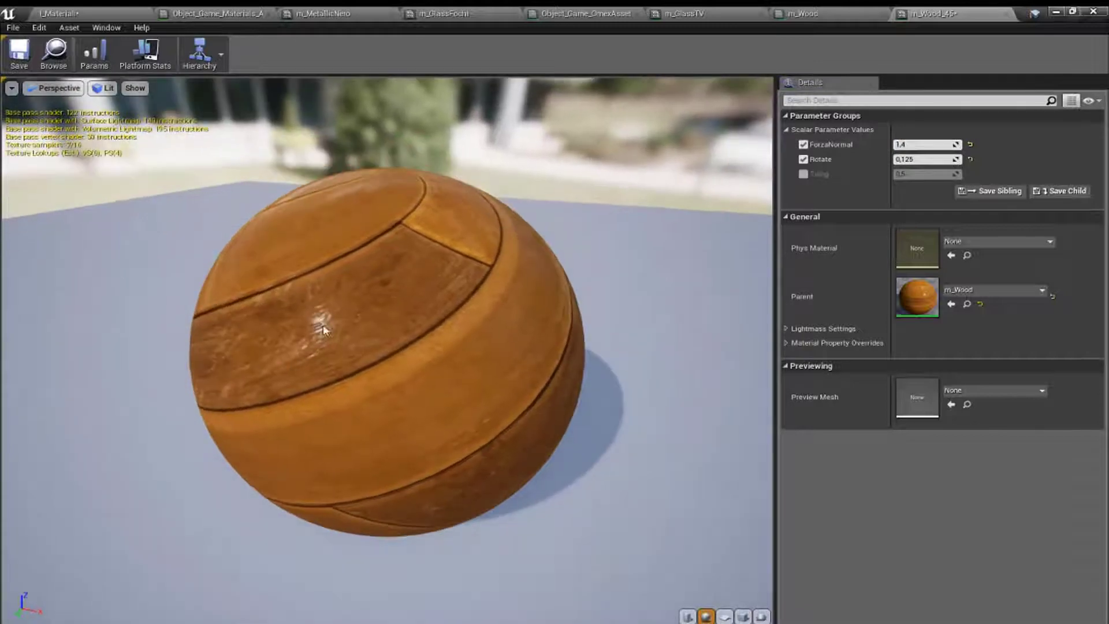
{"action": "left_click", "coordinate": [920, 144]}
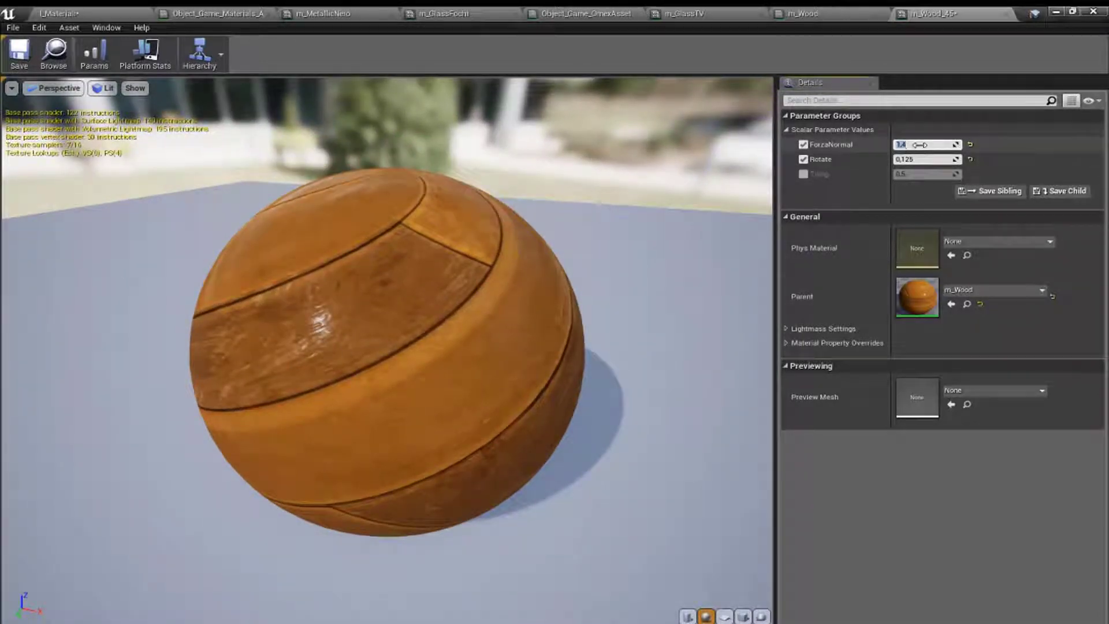
{"action": "type", "text": "1"}
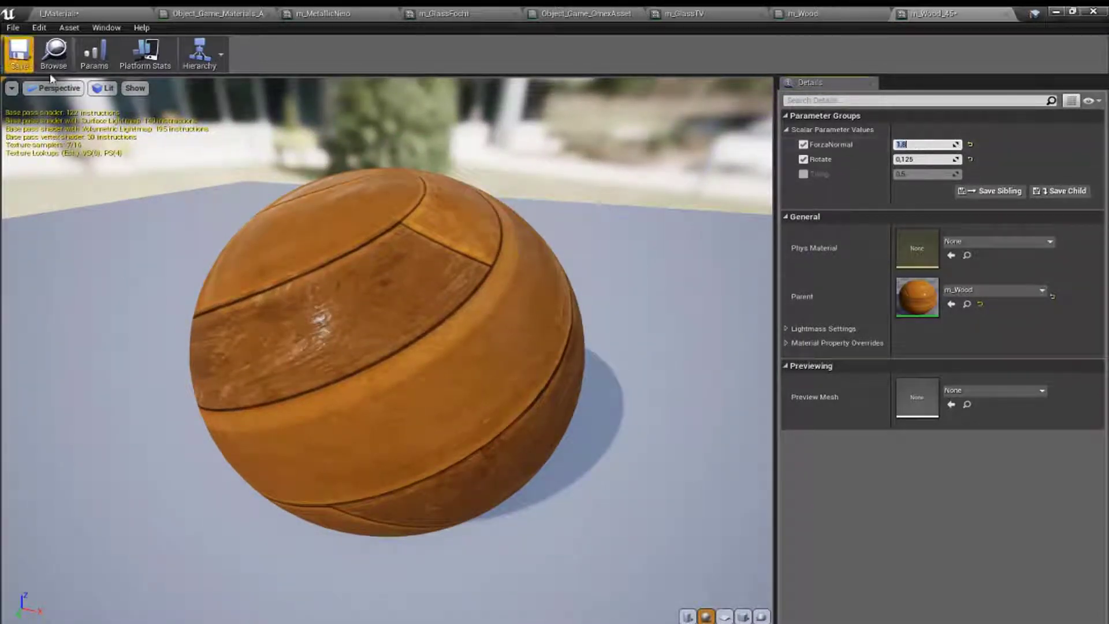
{"action": "left_click", "coordinate": [19, 52]}
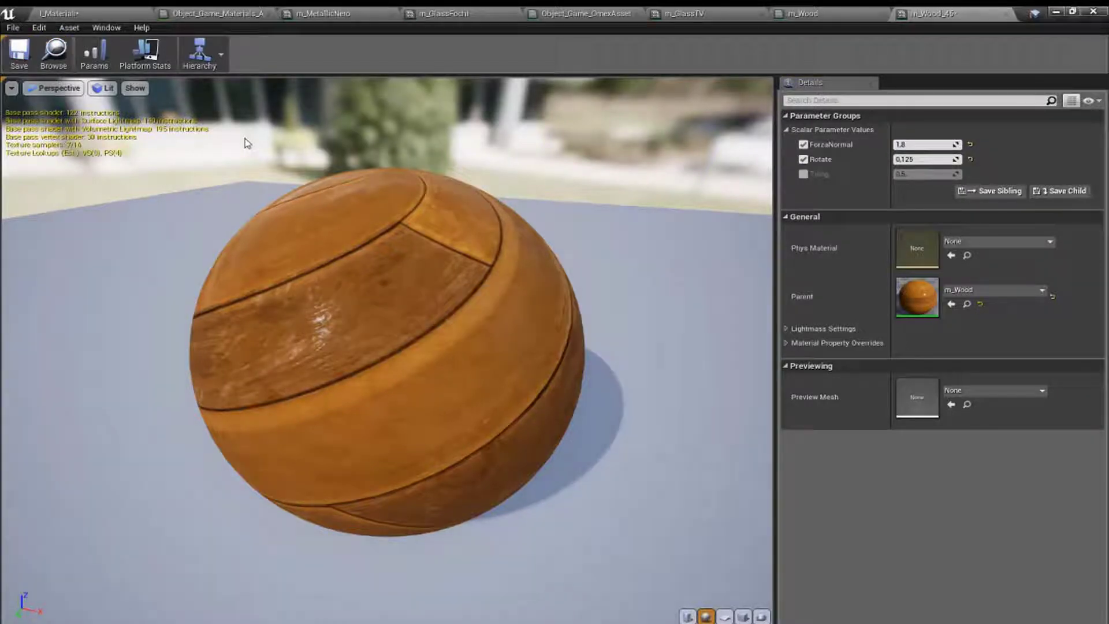
Step: Drag m_Wood_45 from the Content Browser onto the room floor and lower the camera
{"action": "left_click", "coordinate": [58, 13]}
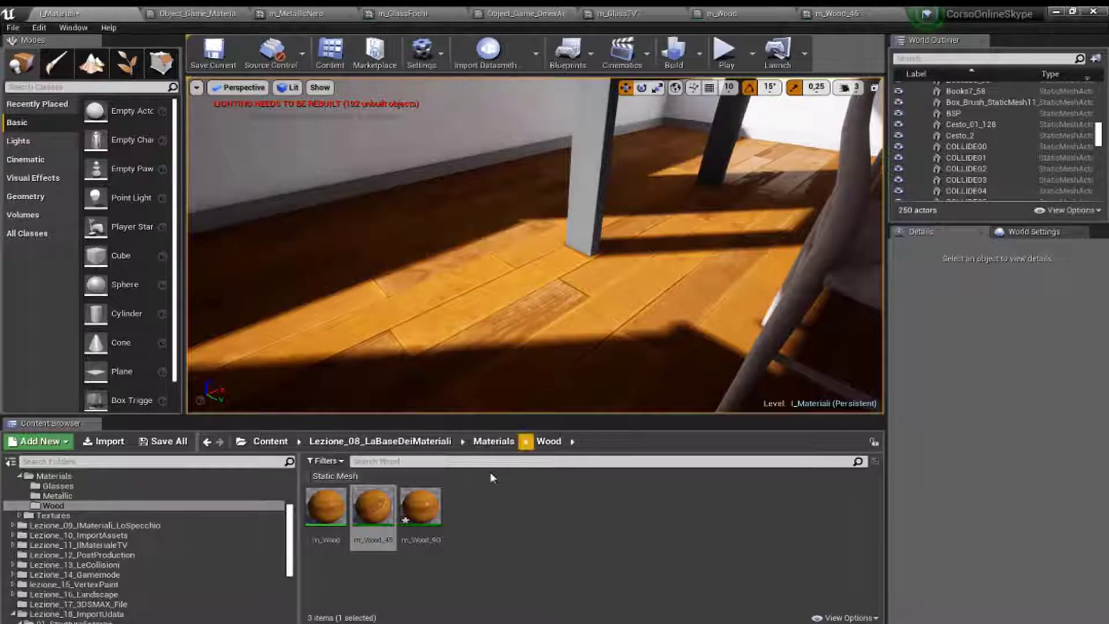
{"action": "left_click_drag", "start_coordinate": [395, 497], "coordinate": [456, 347]}
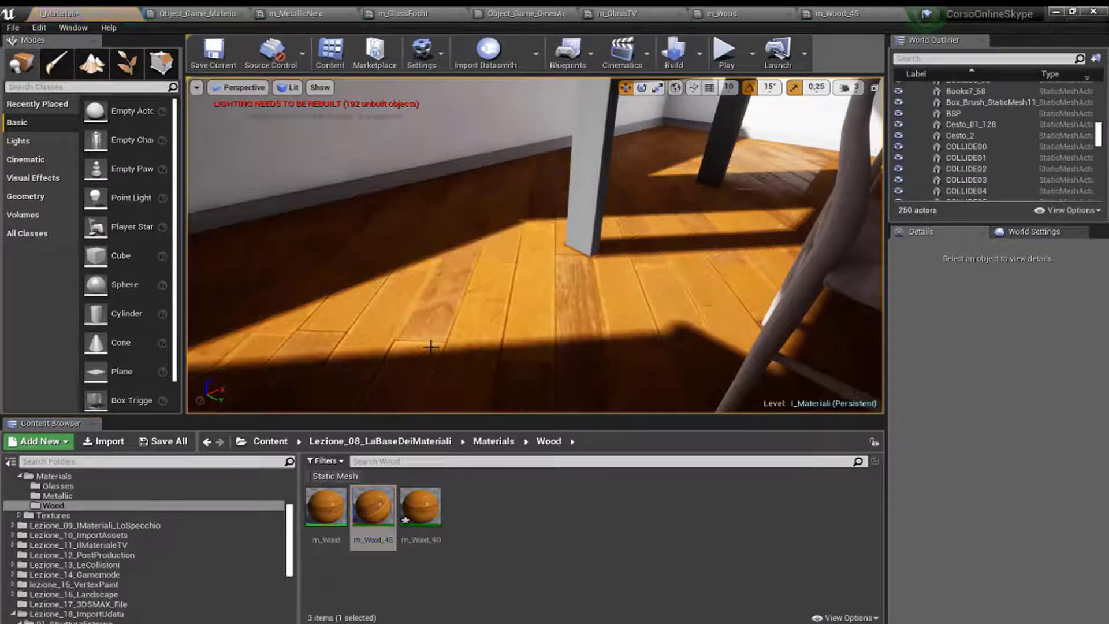
{"action": "right_click_drag", "start_coordinate": [495, 309], "coordinate": [513, 292]}
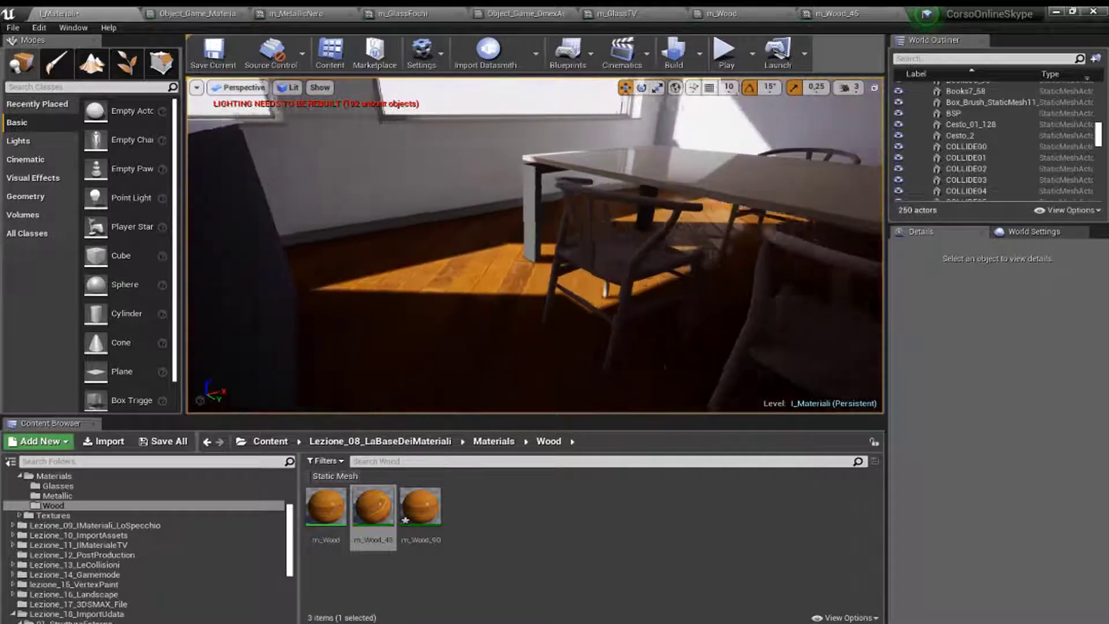
{"action": "scroll", "coordinate": [462, 277], "scroll_direction": "up", "scroll_amount": 5}
{"action": "scroll", "coordinate": [469, 272], "scroll_direction": "down", "scroll_amount": 3}
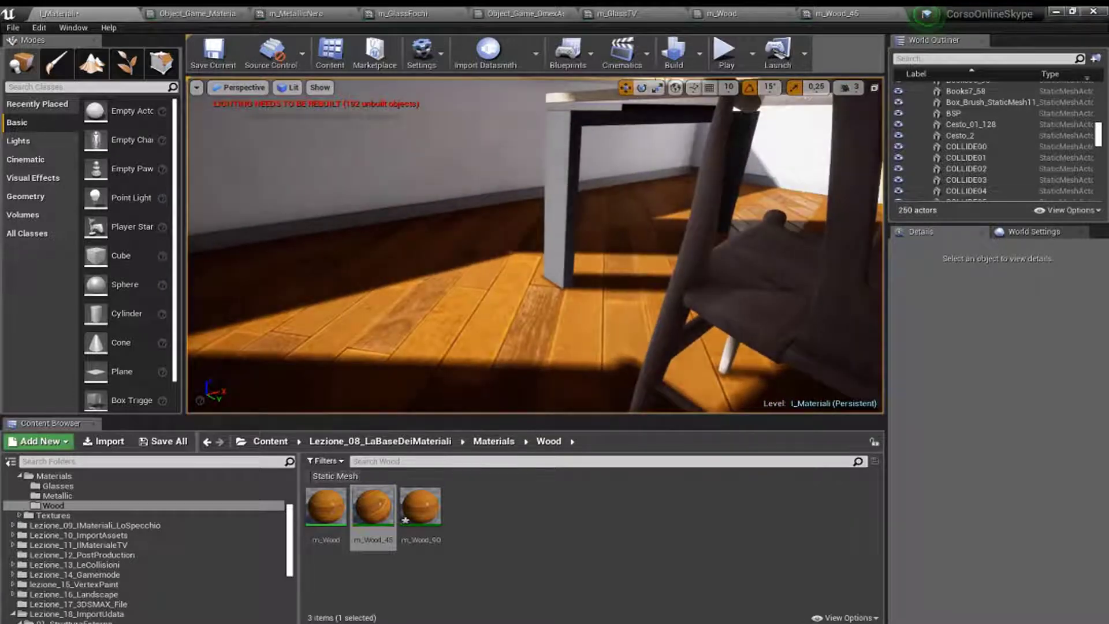
Step: Enable m_Wood_90's Rotate override at 0.25, save it, and return to the level
{"action": "double_click", "coordinate": [421, 506]}
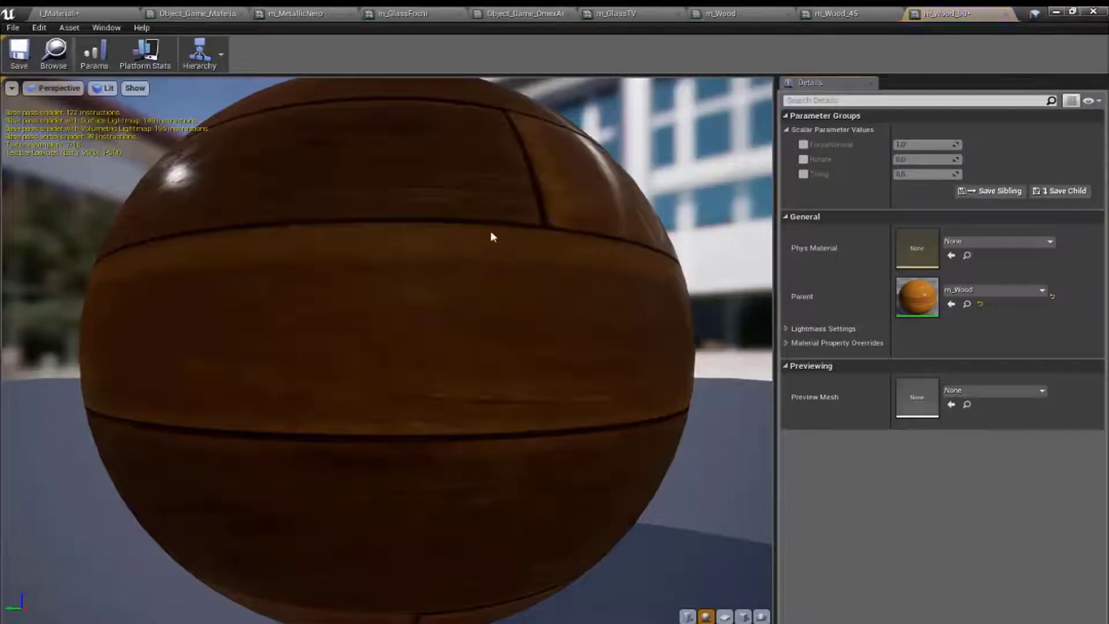
{"action": "left_click", "coordinate": [803, 159]}
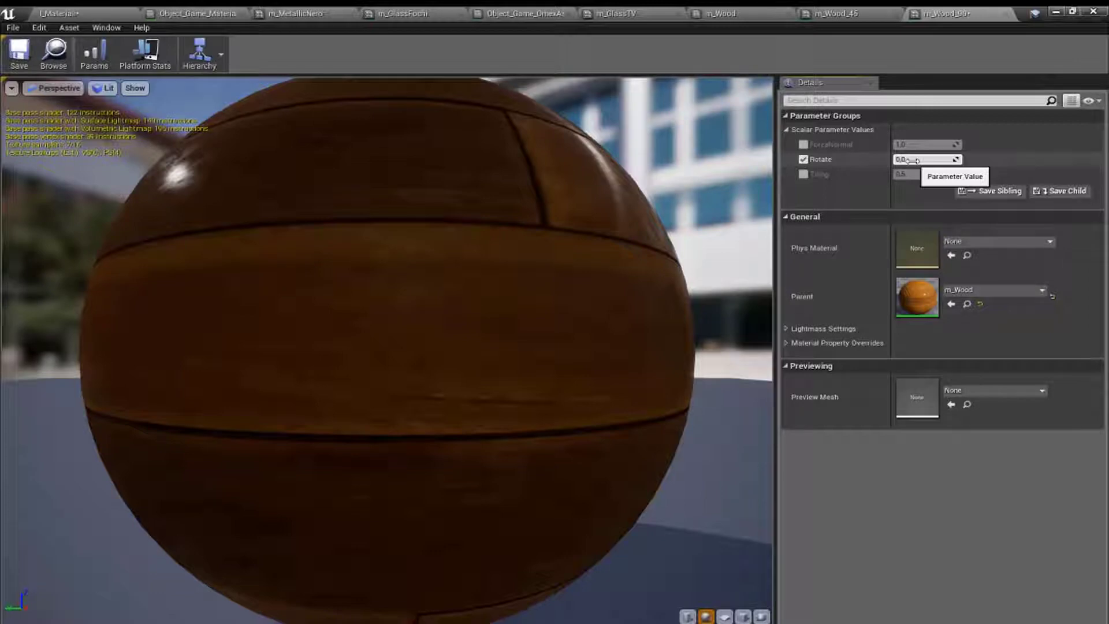
{"action": "left_click", "coordinate": [909, 159]}
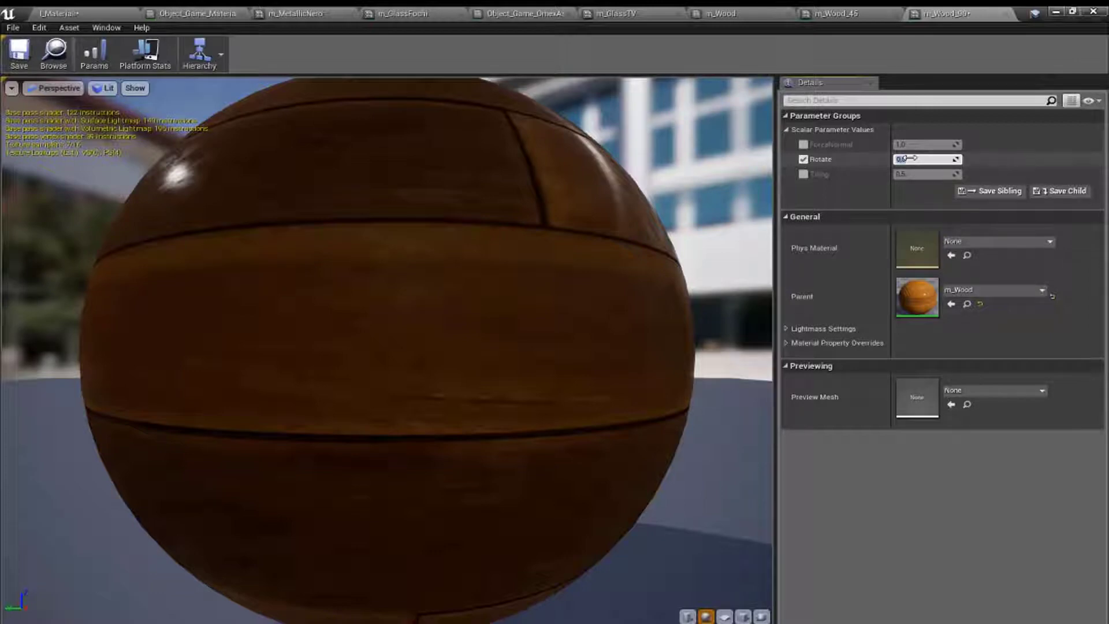
{"action": "type", "text": "0.25"}
{"action": "key", "text": "Return"}
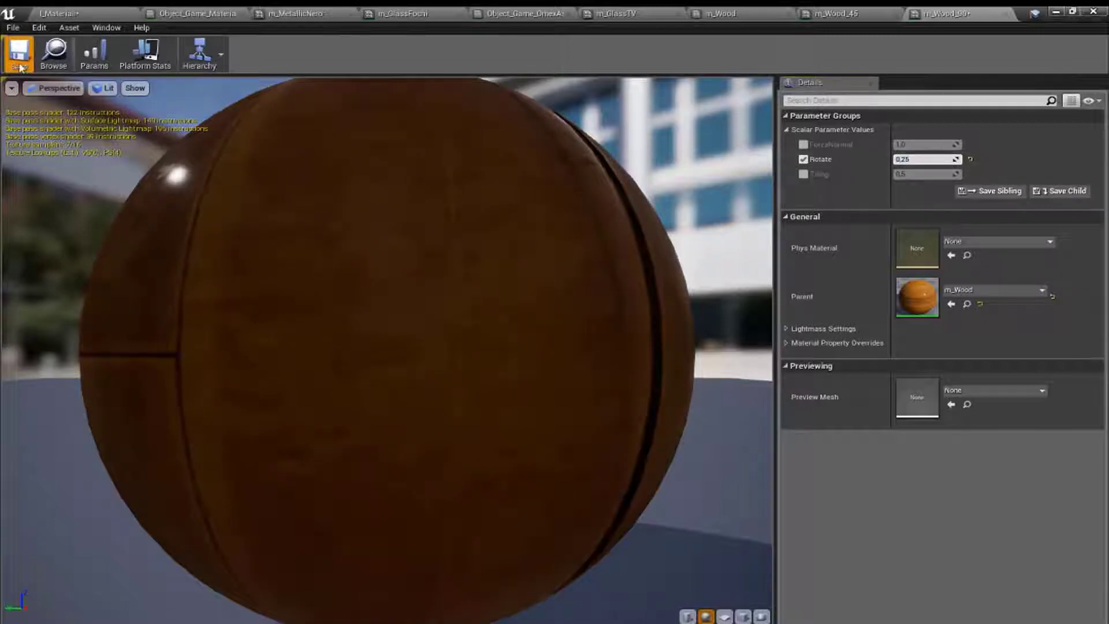
{"action": "left_click", "coordinate": [21, 68]}
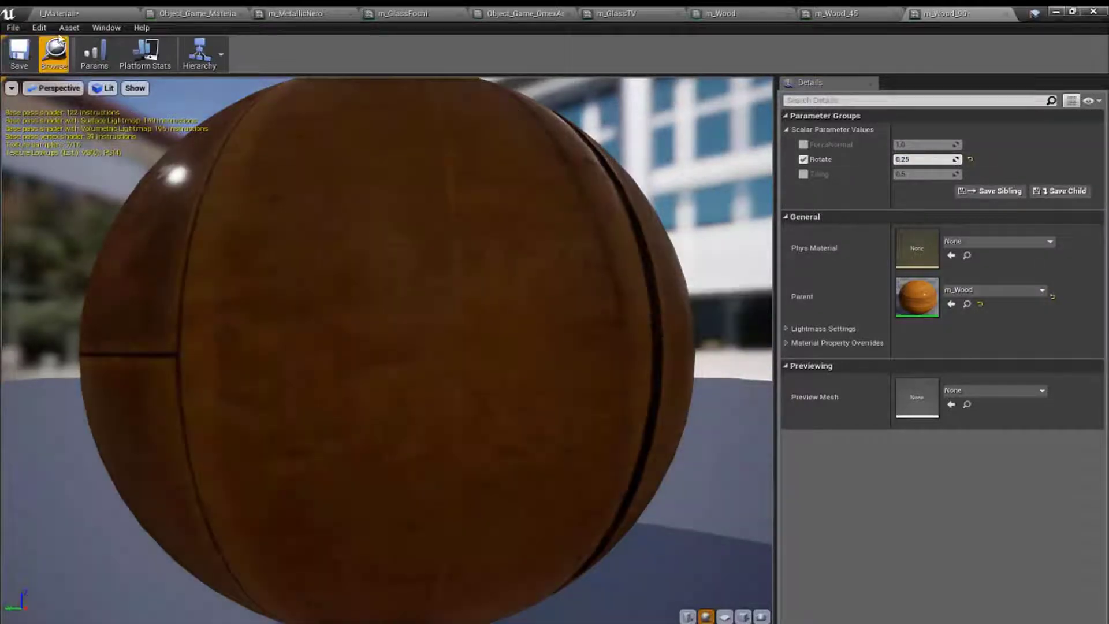
{"action": "left_click", "coordinate": [60, 37]}
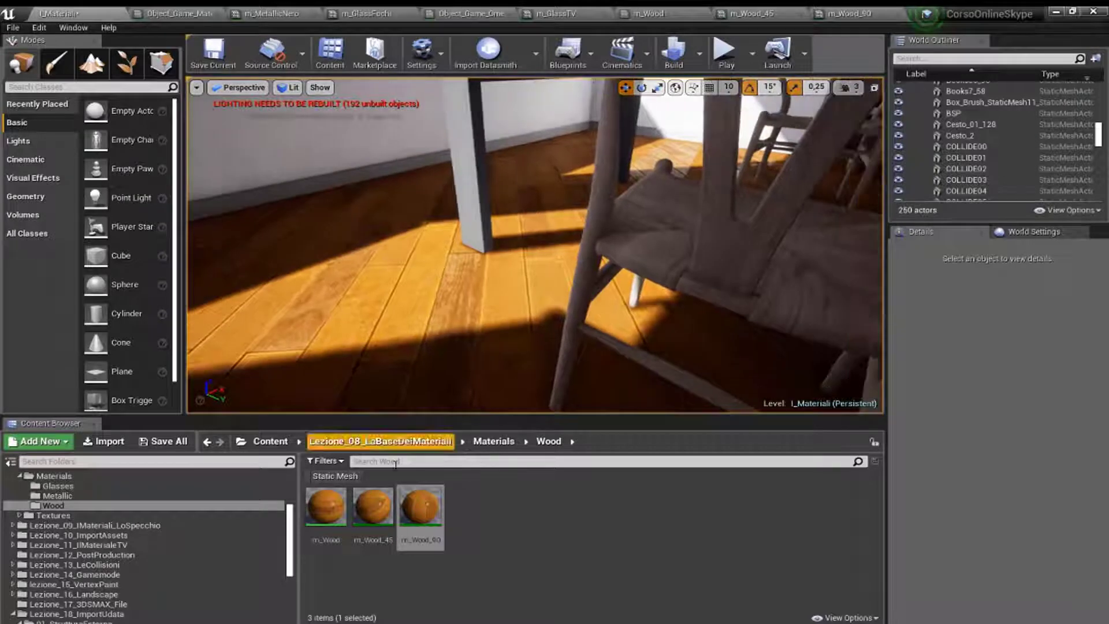
Step: Try m_Wood_90 on the dining room floor, then reapply m_Wood_45 so its diagonal planks remain
{"action": "mouse_move", "coordinate": [421, 507]}
{"action": "left_mouse_down"}
{"action": "mouse_move", "coordinate": [503, 394]}
{"action": "mouse_move", "coordinate": [410, 295]}
{"action": "mouse_move", "coordinate": [384, 306]}
{"action": "left_mouse_up"}
{"action": "right_click_drag", "start_coordinate": [450, 262], "coordinate": [457, 262]}
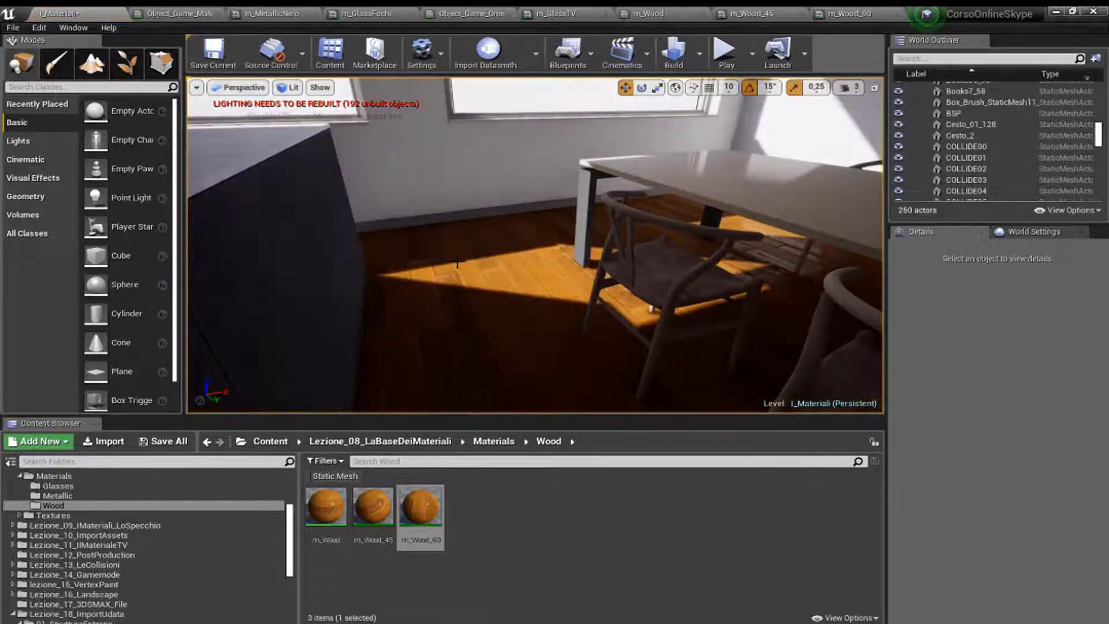
{"action": "scroll", "coordinate": [457, 263], "scroll_direction": "up", "scroll_amount": 5}
{"action": "left_click", "coordinate": [327, 507]}
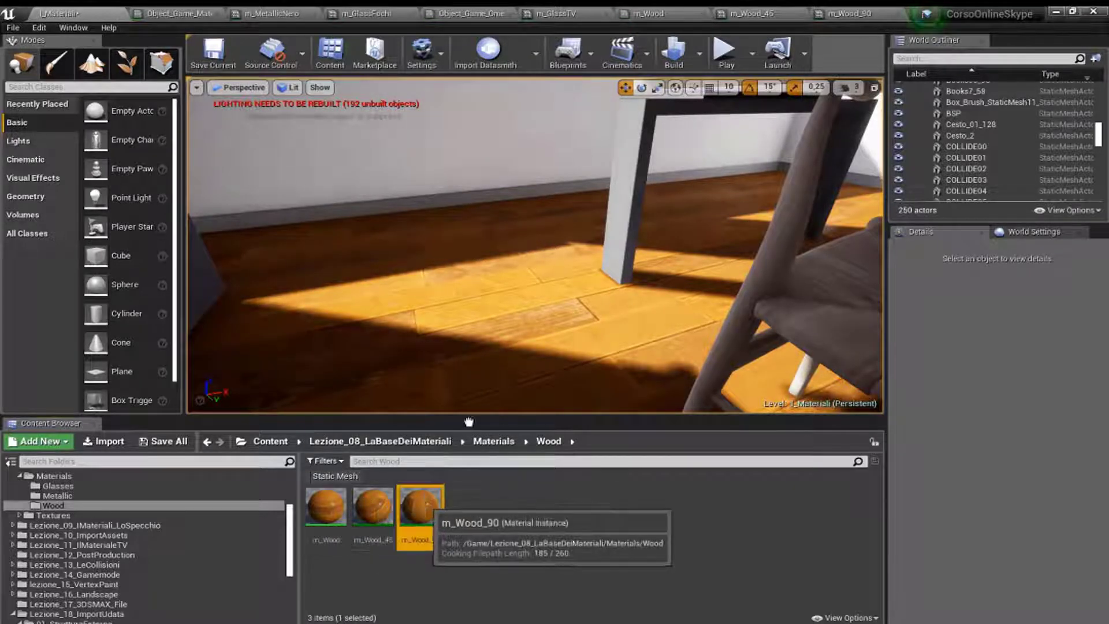
{"action": "left_click_drag", "start_coordinate": [420, 507], "coordinate": [532, 346]}
{"action": "left_click_drag", "start_coordinate": [372, 507], "coordinate": [514, 370]}
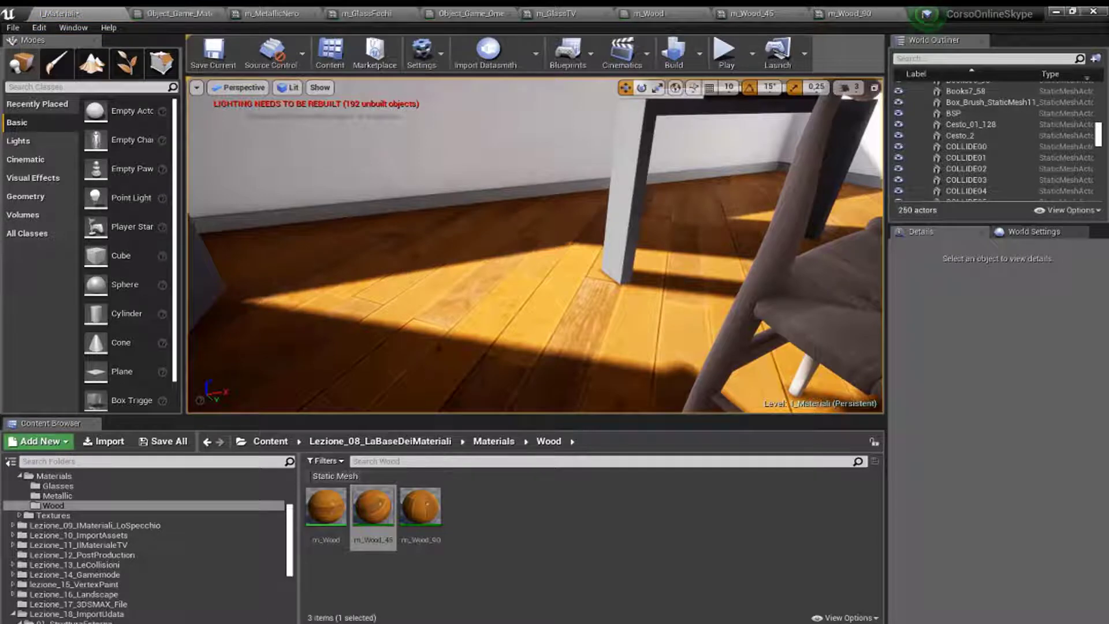
{"action": "scroll", "coordinate": [479, 211], "scroll_direction": "down", "scroll_amount": 5}
{"action": "left_click_drag", "start_coordinate": [479, 211], "coordinate": [479, 243]}
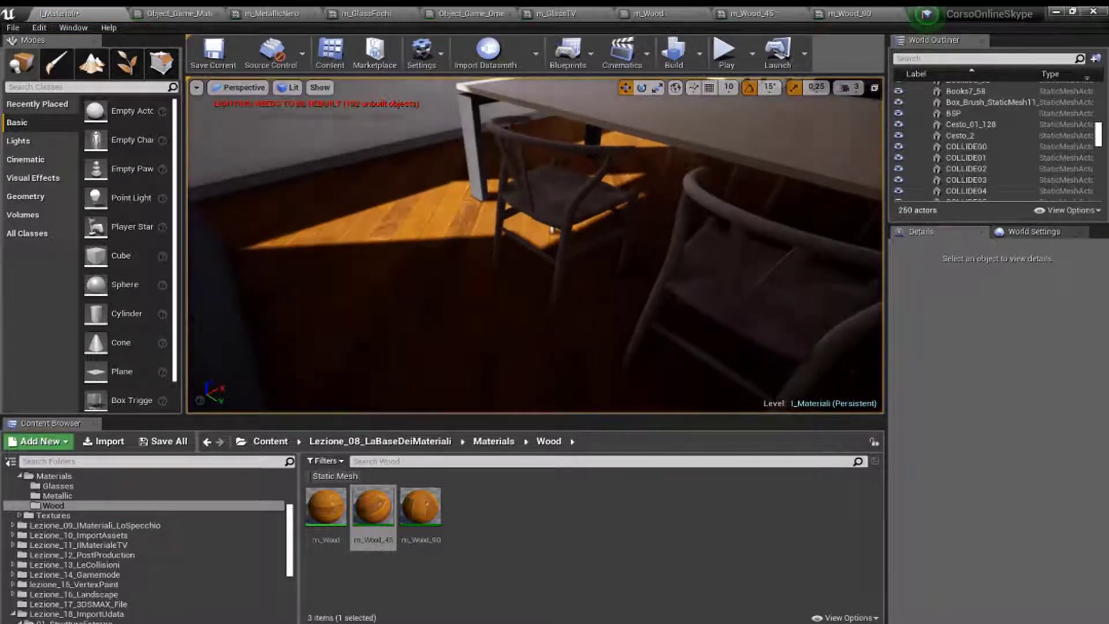
Step: Reset floor mesh 3d_Orizz_00_255's Element 0 material back to its original Object_Game material
{"action": "left_click", "coordinate": [479, 210]}
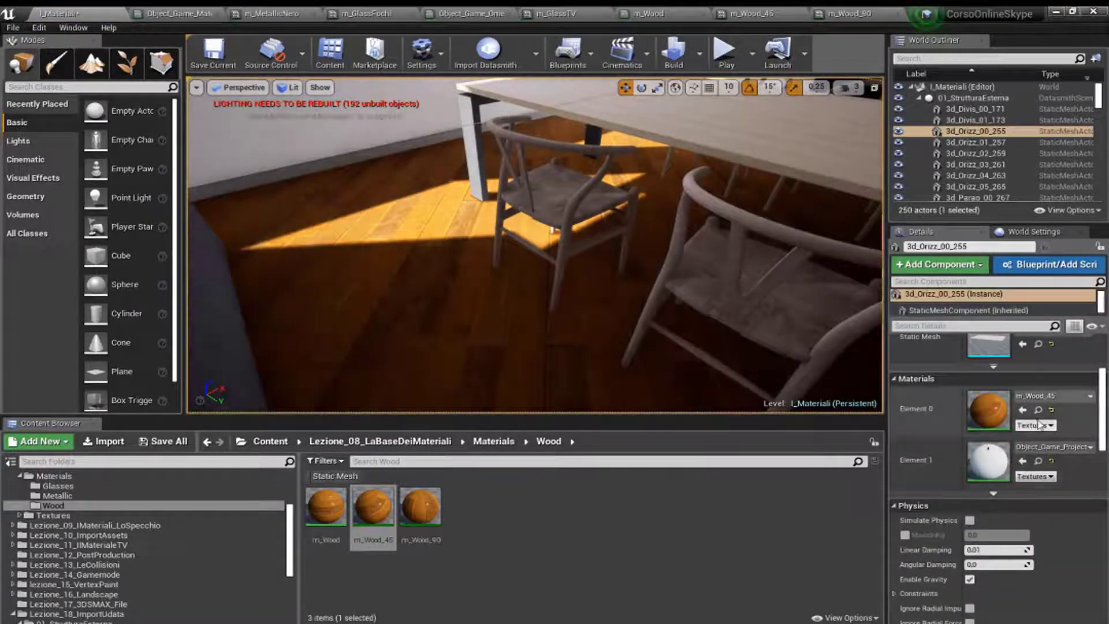
{"action": "left_click", "coordinate": [1052, 411]}
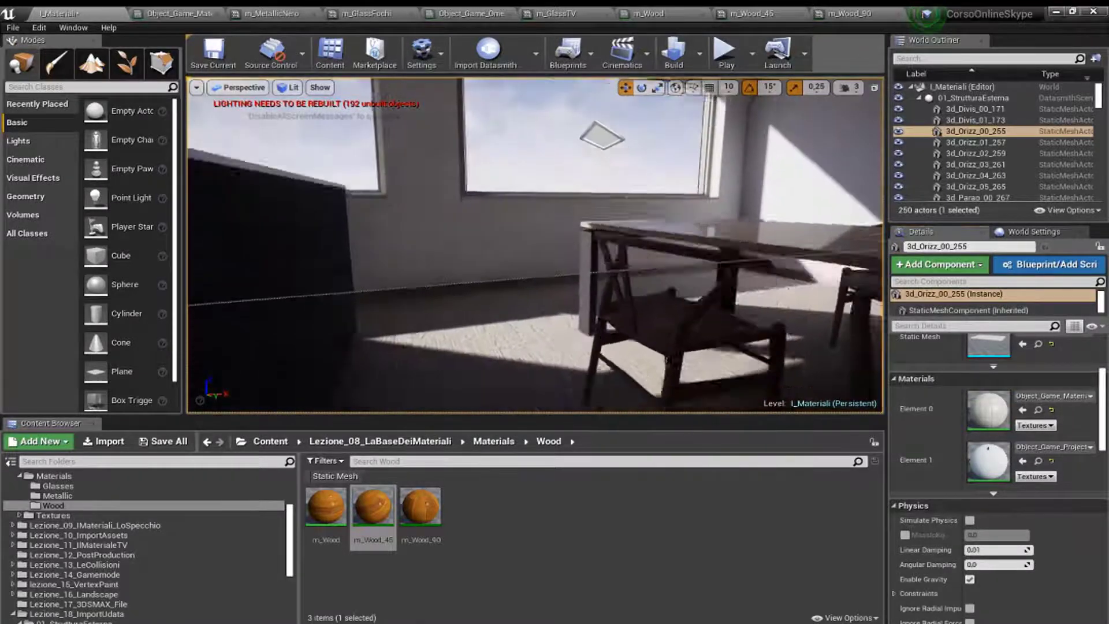
{"action": "right_click_drag", "start_coordinate": [285, 408], "coordinate": [285, 408]}
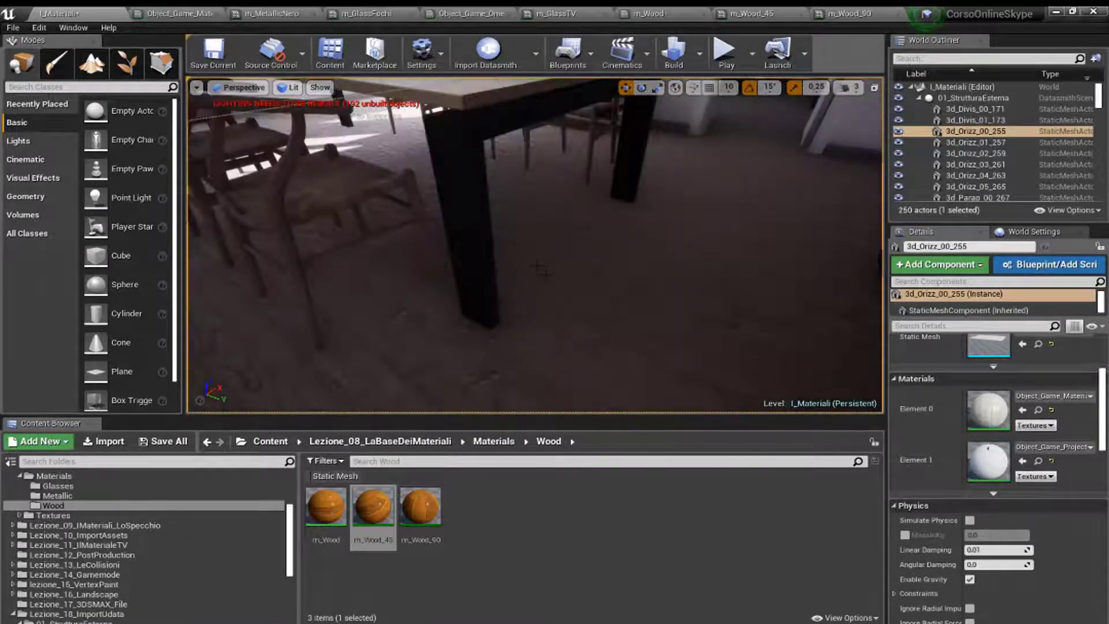
{"action": "scroll", "coordinate": [990, 408], "scroll_direction": "up", "scroll_amount": 2}
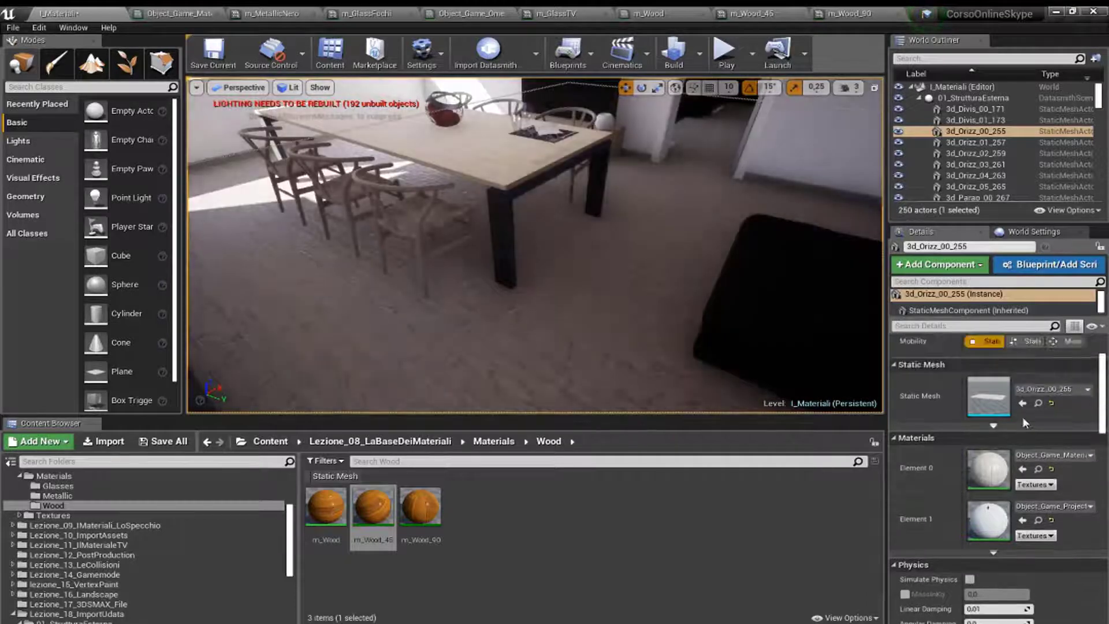
{"action": "double_click", "coordinate": [989, 398]}
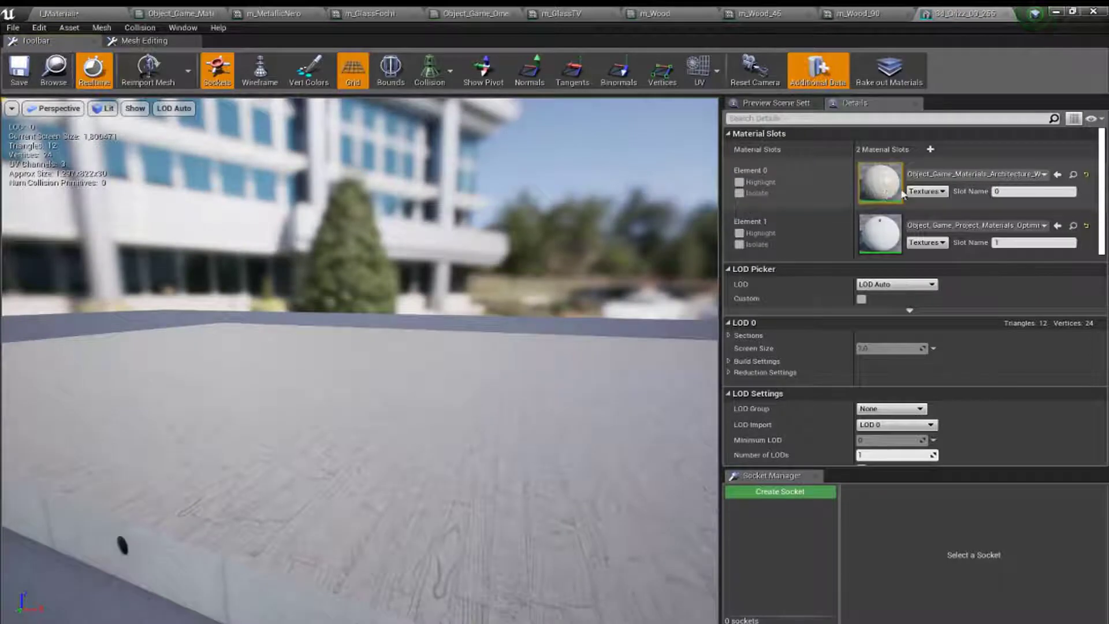
{"action": "right_click_drag", "start_coordinate": [436, 314], "coordinate": [435, 314]}
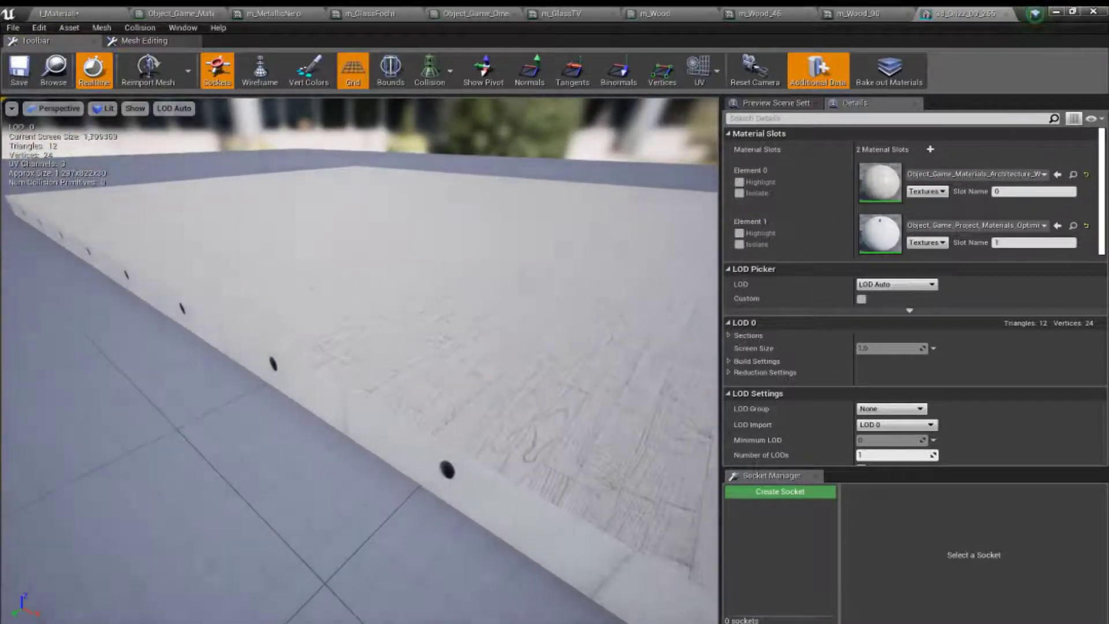
{"action": "right_click_drag", "start_coordinate": [305, 403], "coordinate": [305, 403]}
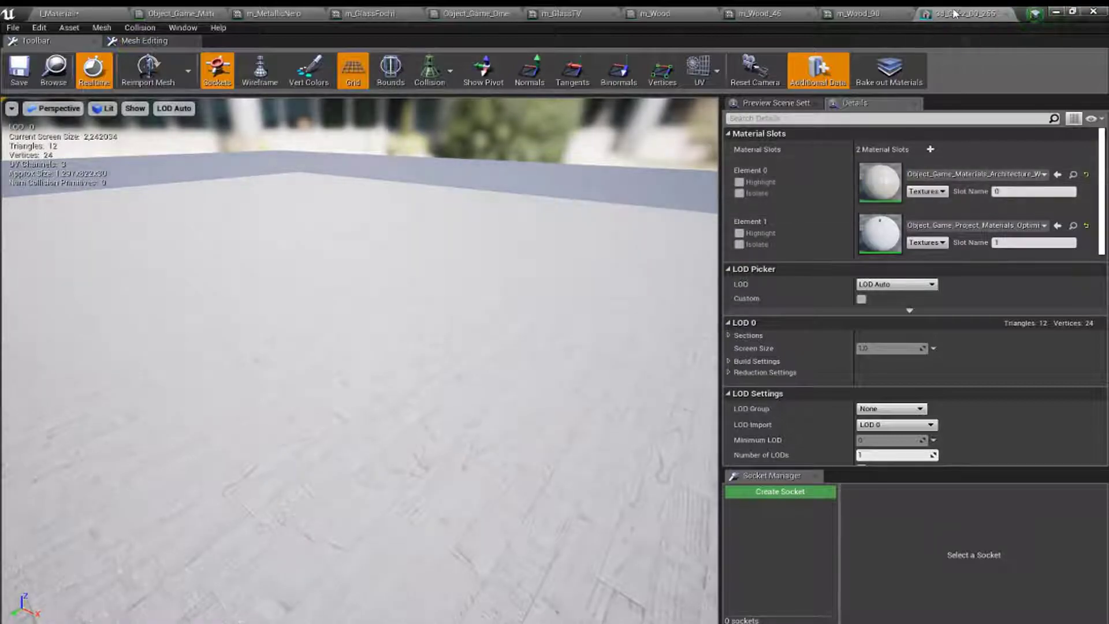
{"action": "double_click", "coordinate": [708, 28]}
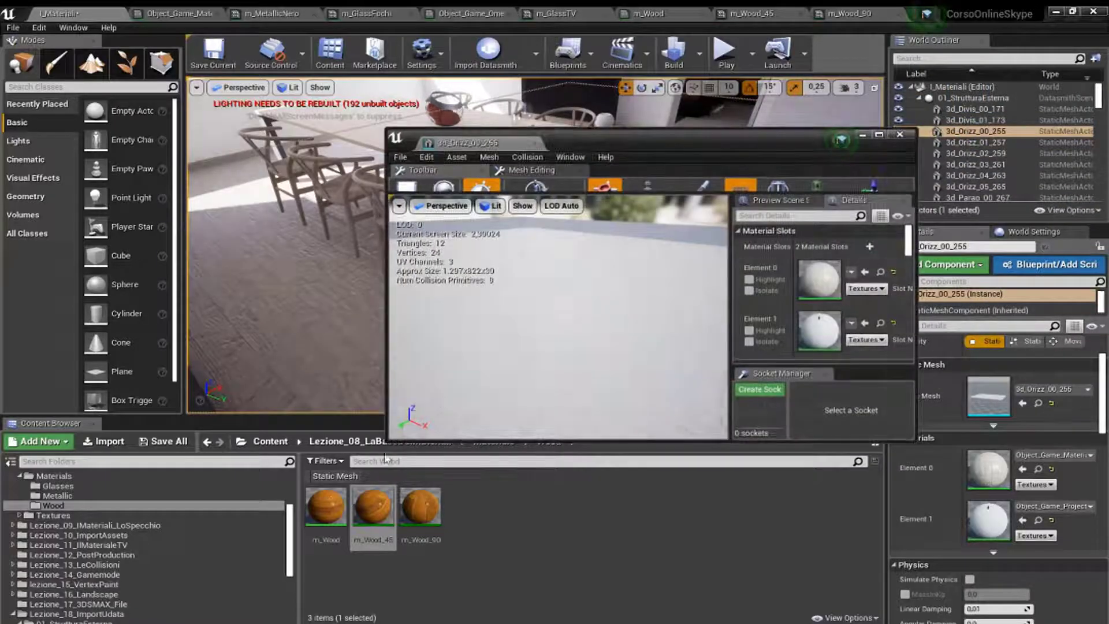
{"action": "left_click", "coordinate": [326, 505]}
{"action": "left_click_drag", "start_coordinate": [327, 505], "coordinate": [335, 508]}
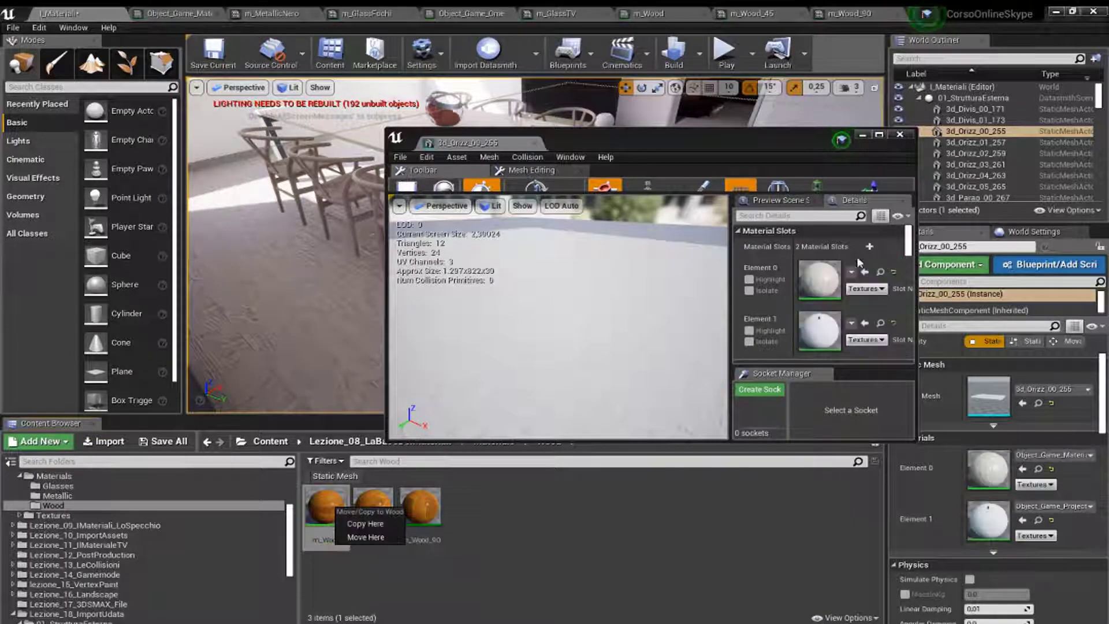
{"action": "left_click", "coordinate": [907, 133]}
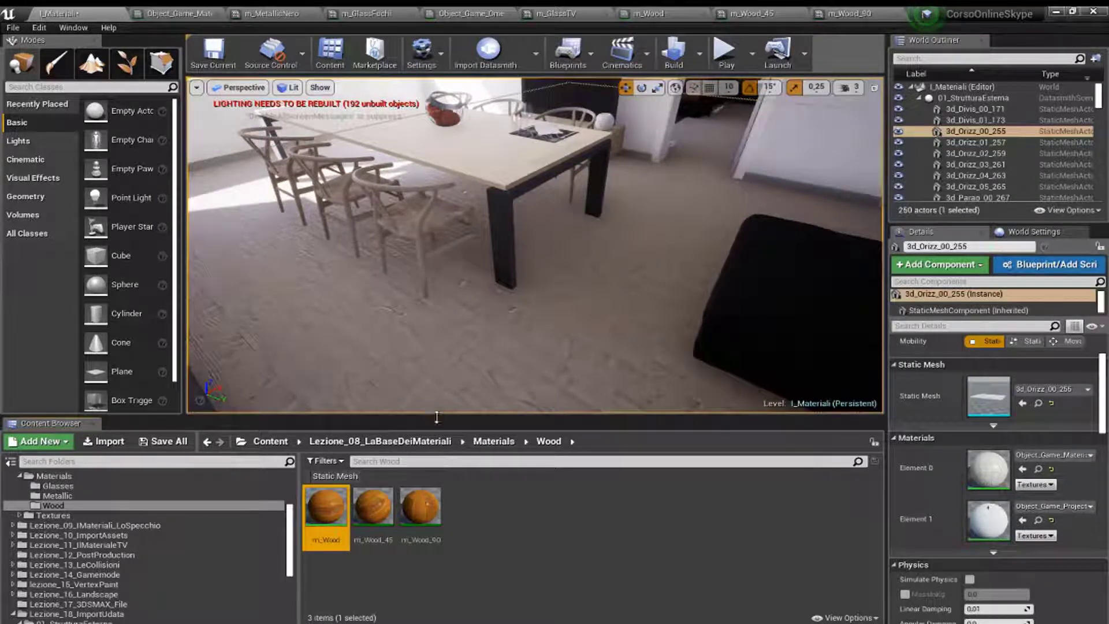
{"action": "left_click_drag", "start_coordinate": [437, 416], "coordinate": [437, 498]}
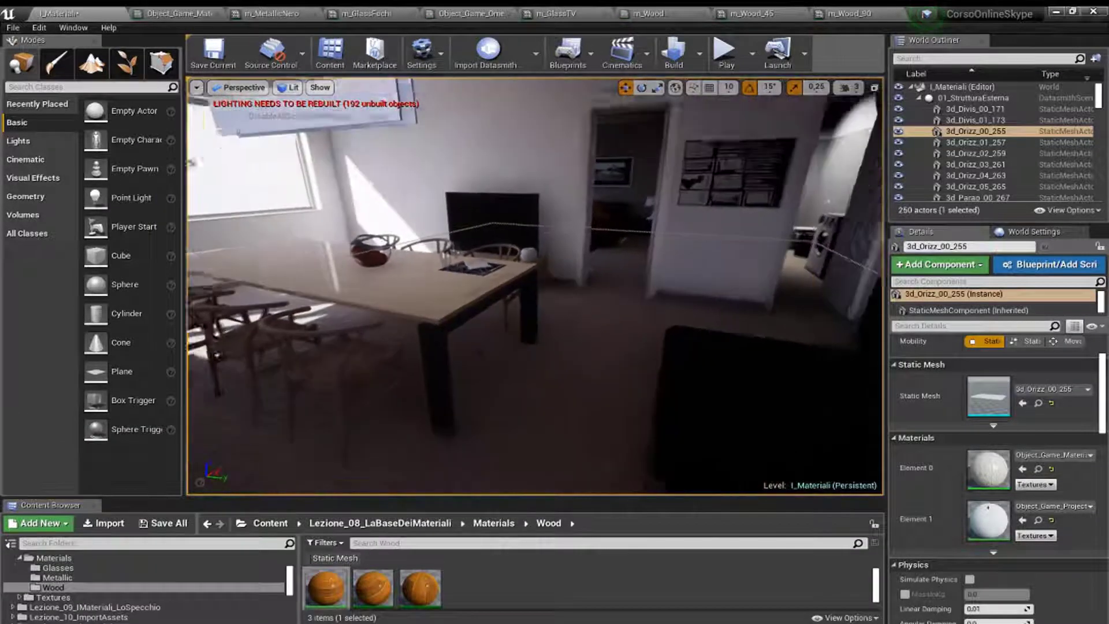
{"action": "right_click_drag", "start_coordinate": [534, 286], "coordinate": [520, 289]}
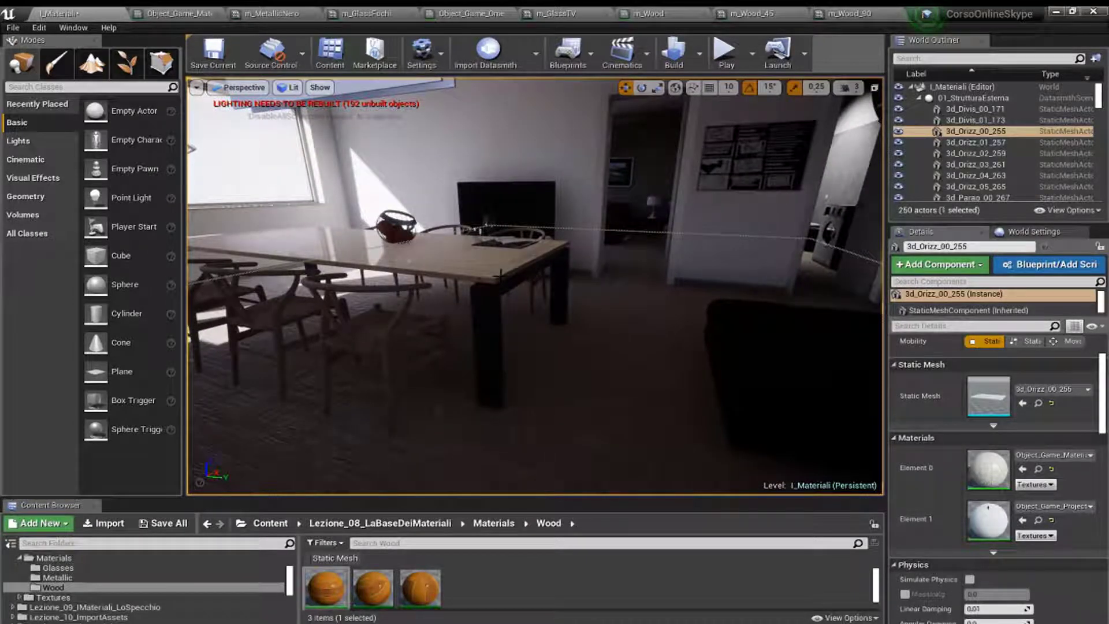
{"action": "mouse_move", "coordinate": [491, 270]}
{"action": "right_mouse_down"}
{"action": "mouse_move", "coordinate": [768, 92]}
{"action": "mouse_move", "coordinate": [520, 173]}
{"action": "right_mouse_up"}
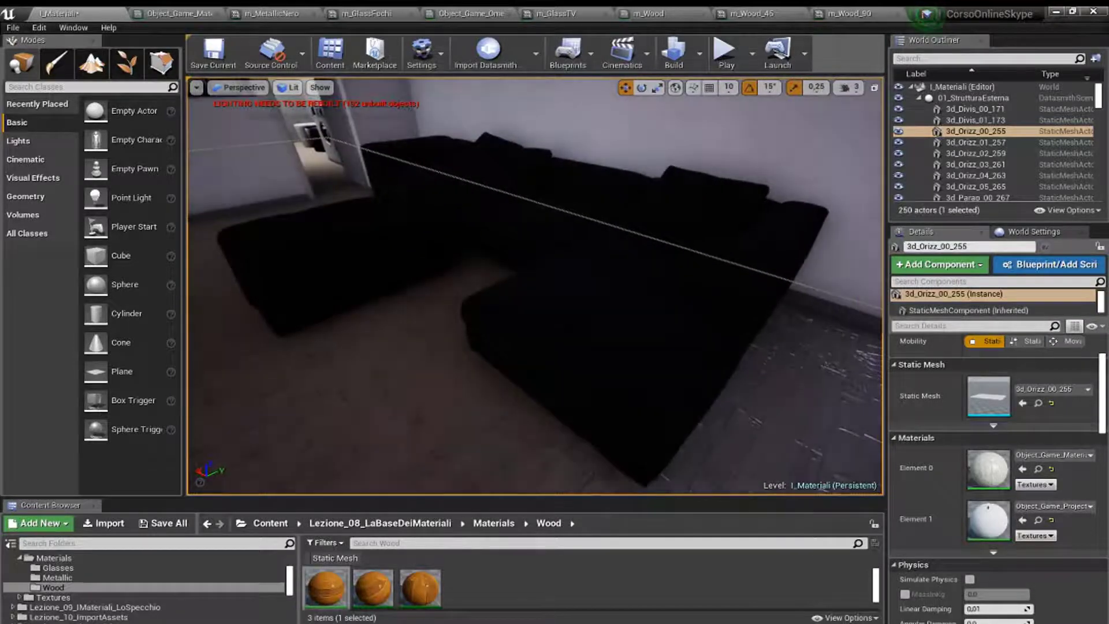
{"action": "key", "text": "Escape"}
{"action": "right_click_drag", "start_coordinate": [535, 286], "coordinate": [535, 286]}
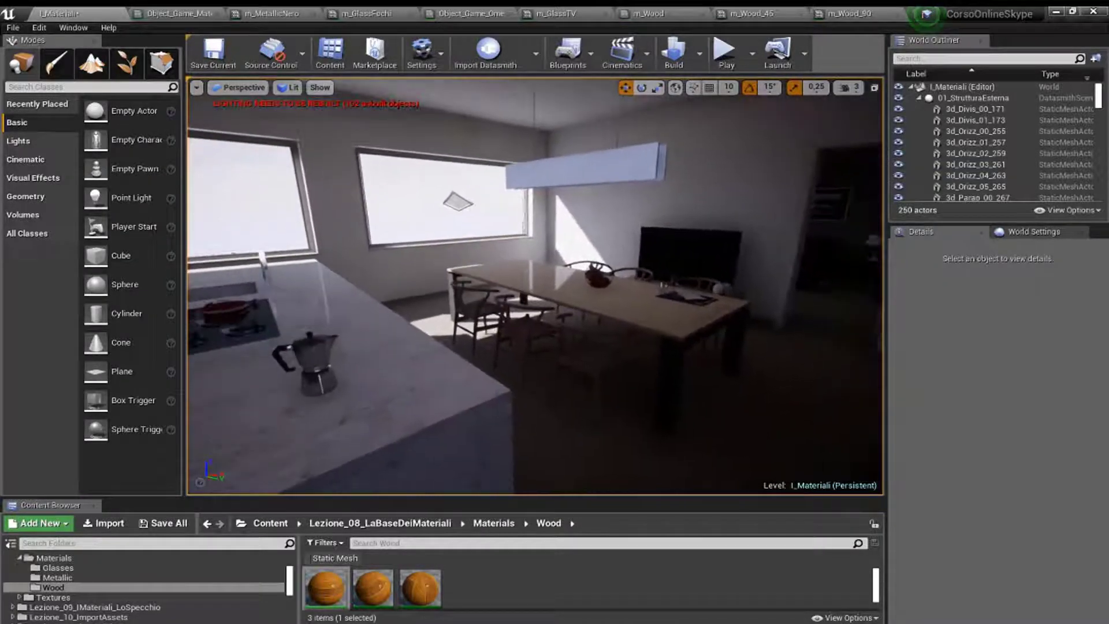
{"action": "right_click_drag", "start_coordinate": [414, 208], "coordinate": [413, 208]}
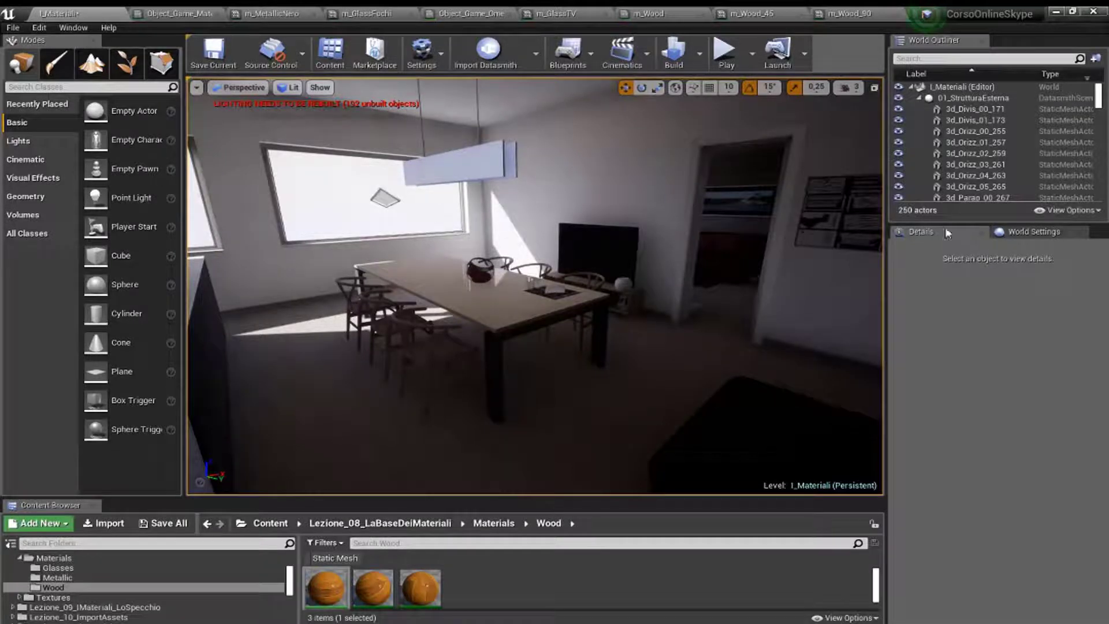
Step: Set World Settings' Lightmass Num Indirect Lighting Bounces to 25 and save all modified assets
{"action": "left_click", "coordinate": [1025, 232]}
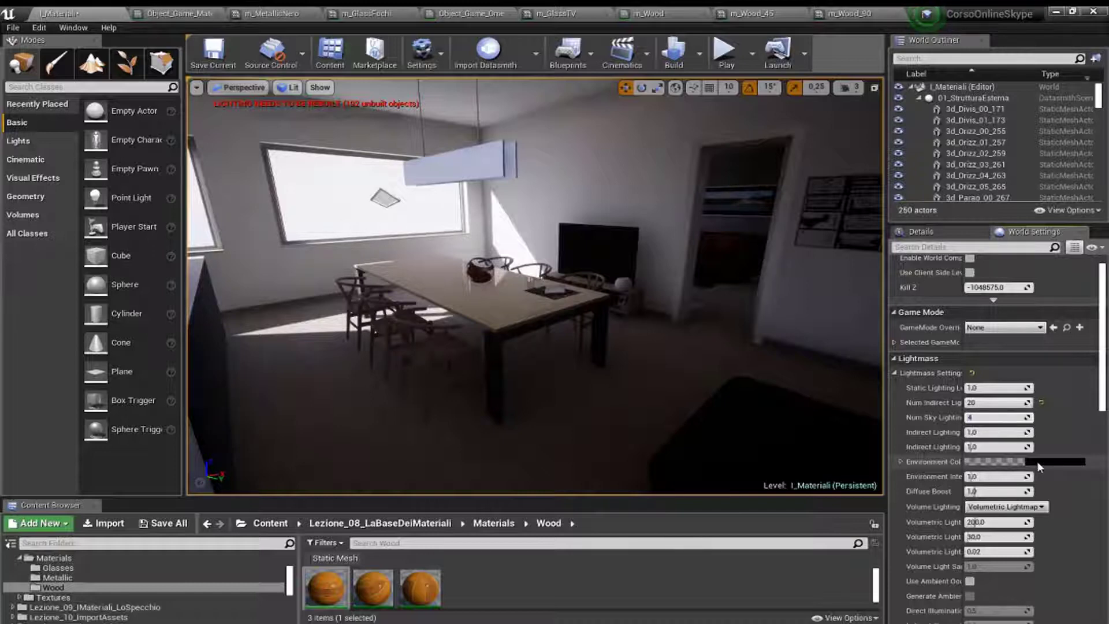
{"action": "left_click", "coordinate": [984, 403]}
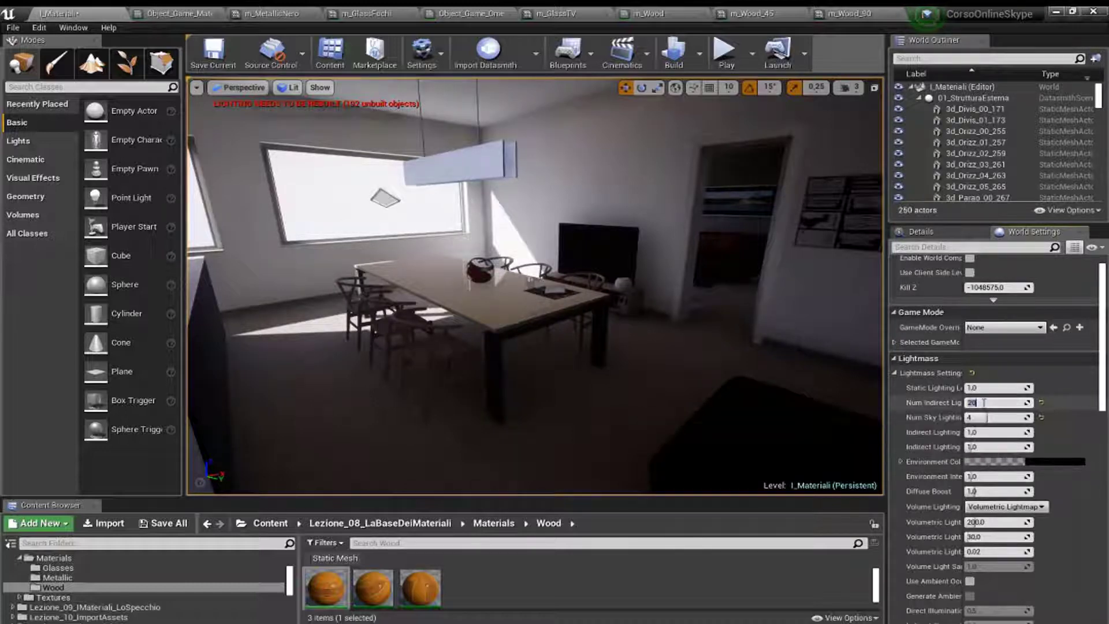
{"action": "type", "text": "25"}
{"action": "key", "text": "Return"}
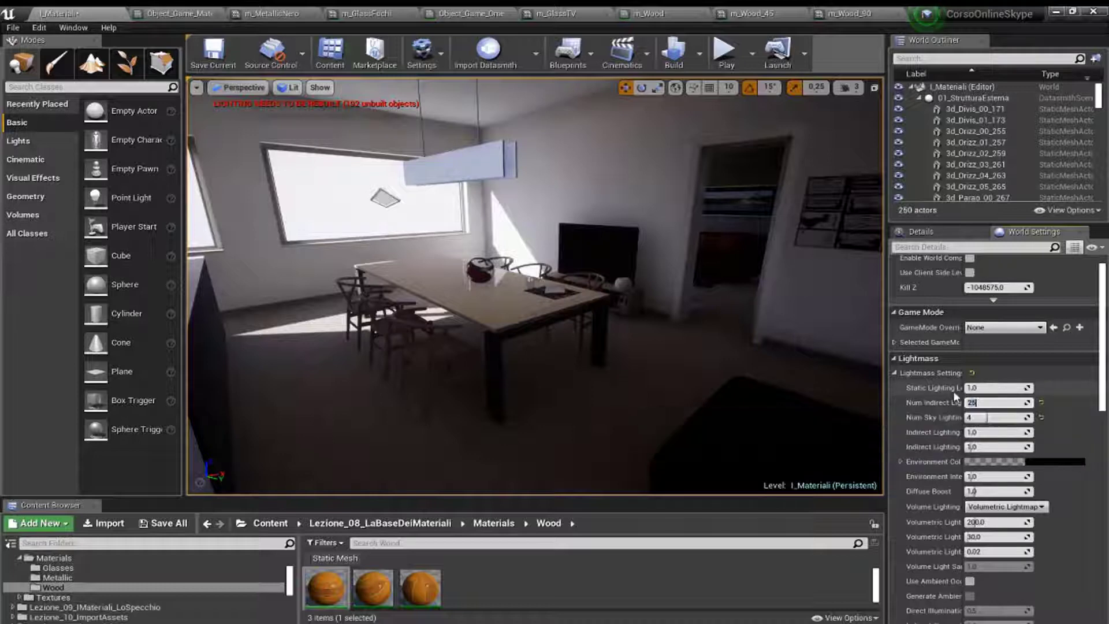
{"action": "left_click", "coordinate": [167, 525]}
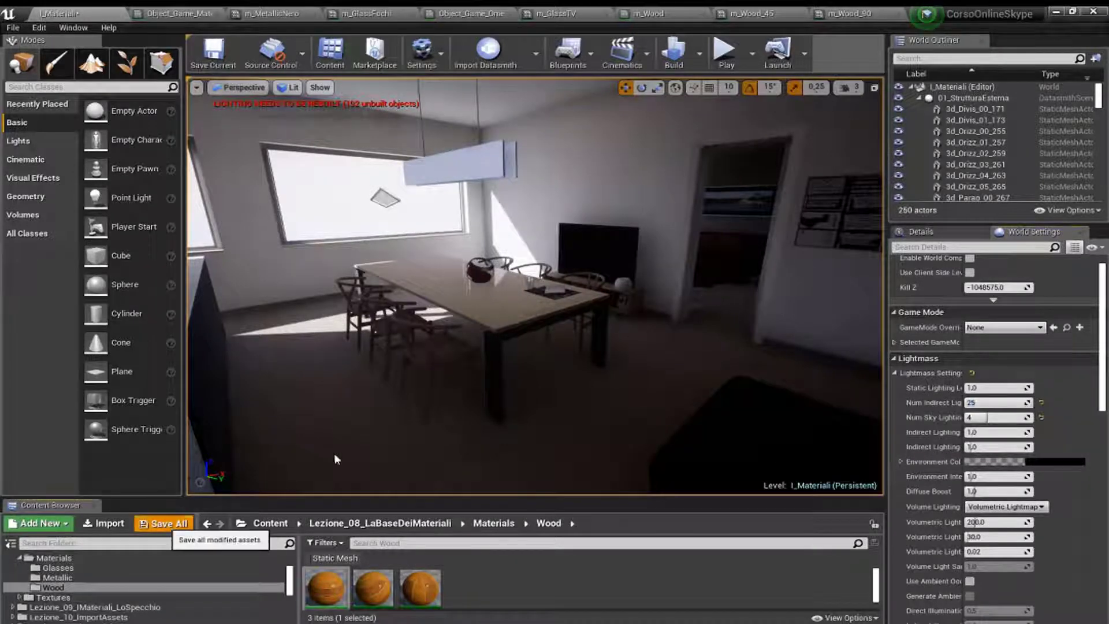
{"action": "left_click", "coordinate": [660, 438]}
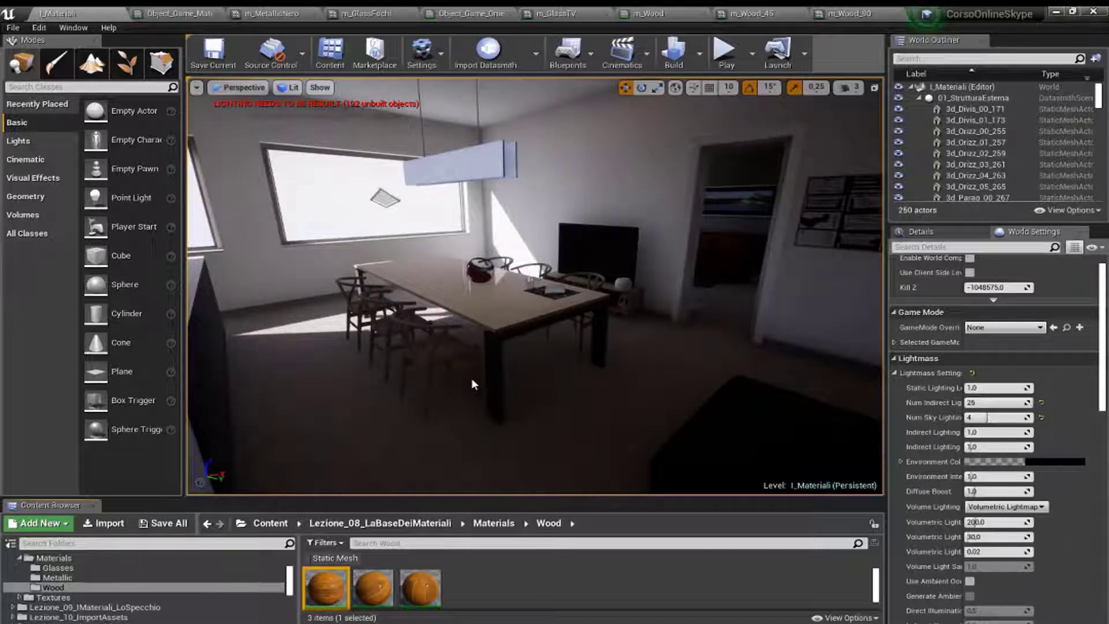
Step: Create a new subfolder named Materials inside Lezione_25_I_Materiali
{"action": "mouse_move", "coordinate": [471, 378]}
{"action": "right_mouse_down"}
{"action": "mouse_move", "coordinate": [456, 273]}
{"action": "mouse_move", "coordinate": [457, 324]}
{"action": "right_mouse_up"}
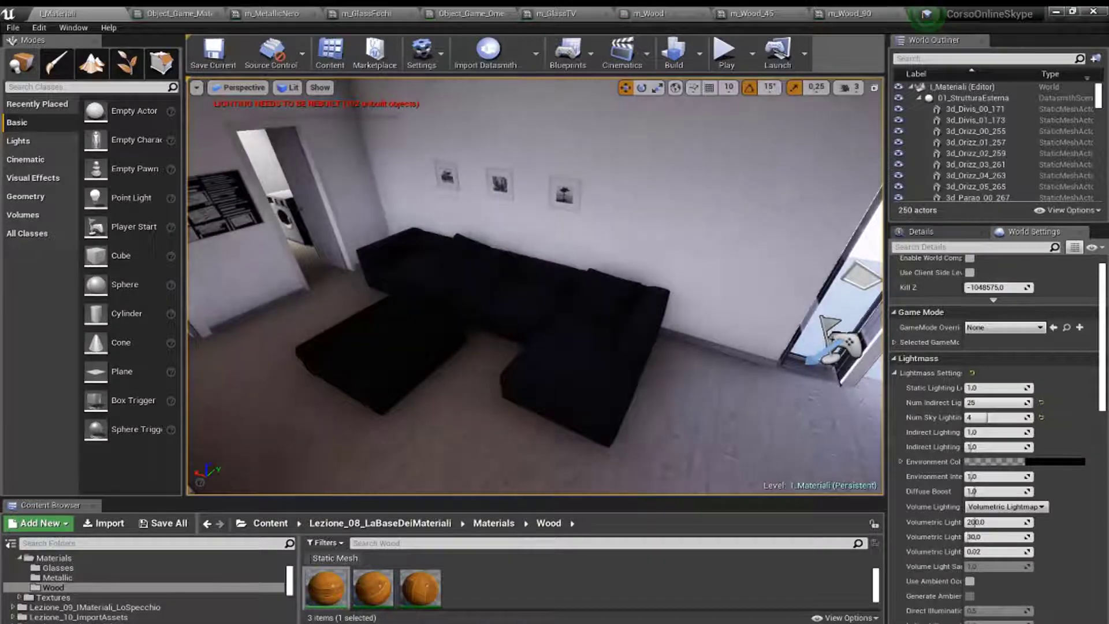
{"action": "left_click", "coordinate": [520, 278]}
{"action": "left_click", "coordinate": [378, 355]}
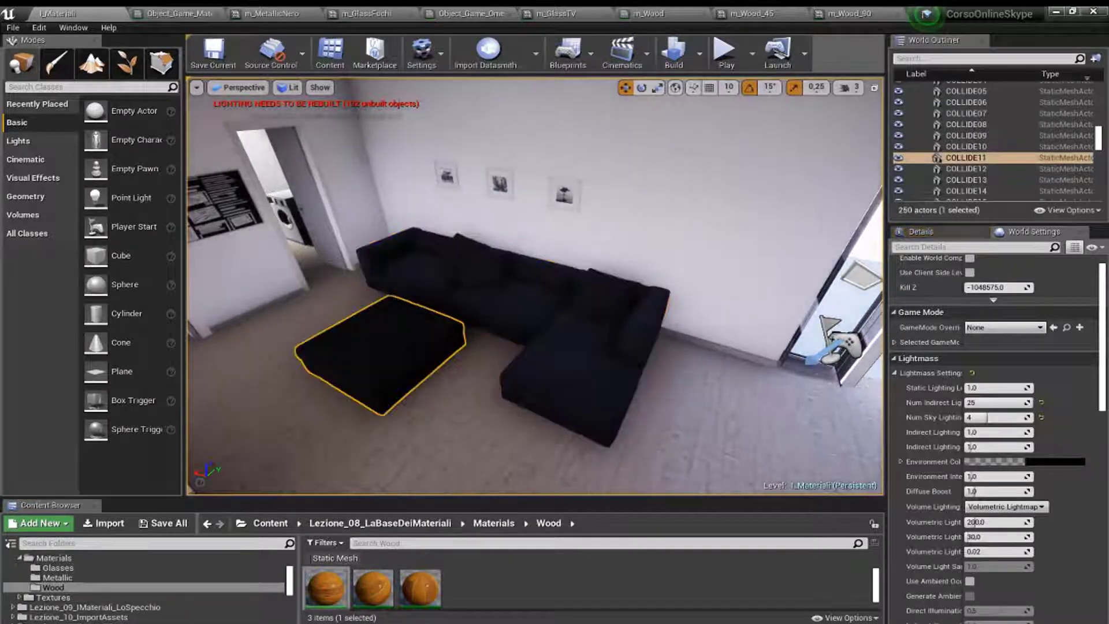
{"action": "left_click_drag", "start_coordinate": [393, 501], "coordinate": [392, 273]}
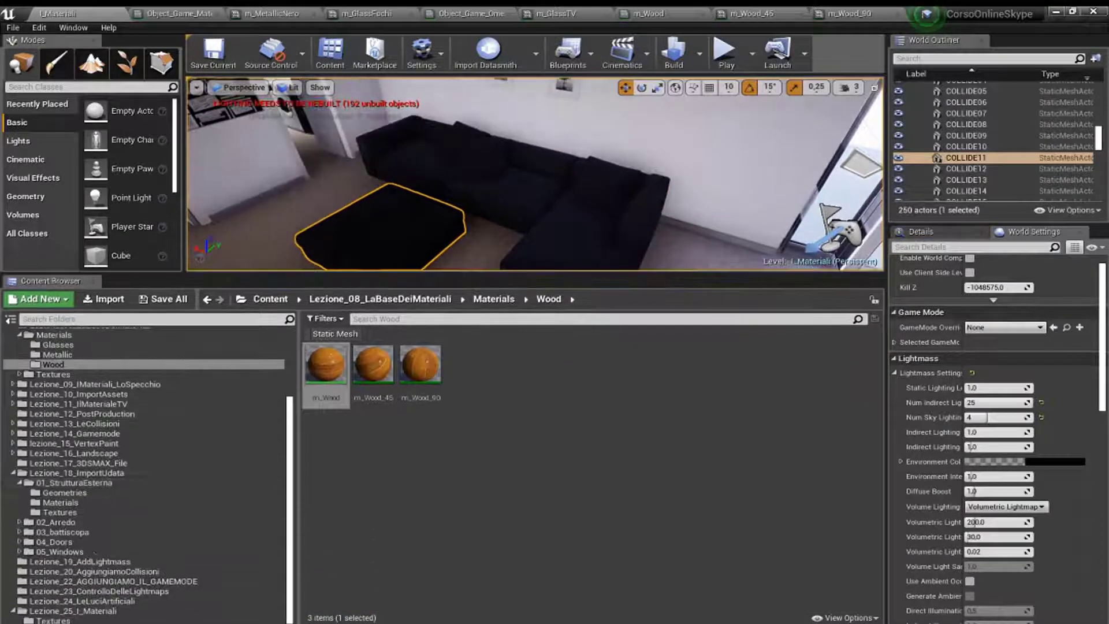
{"action": "left_click", "coordinate": [101, 612]}
{"action": "right_click", "coordinate": [87, 612]}
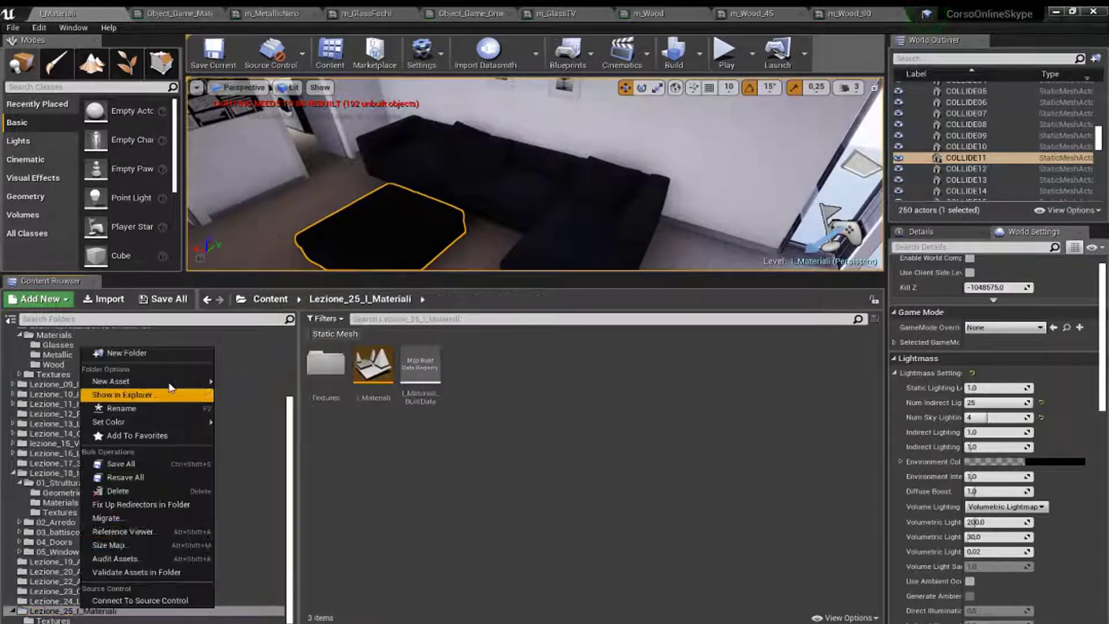
{"action": "left_click", "coordinate": [159, 352]}
{"action": "type", "text": "Mat"}
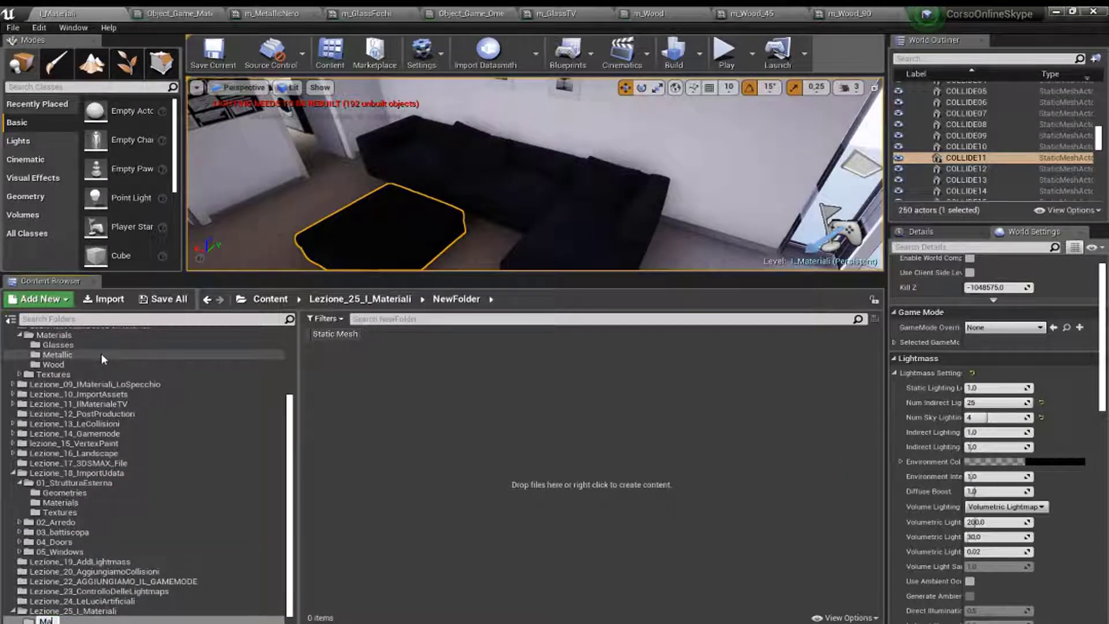
{"action": "type", "text": "erials"}
{"action": "key", "text": "Return"}
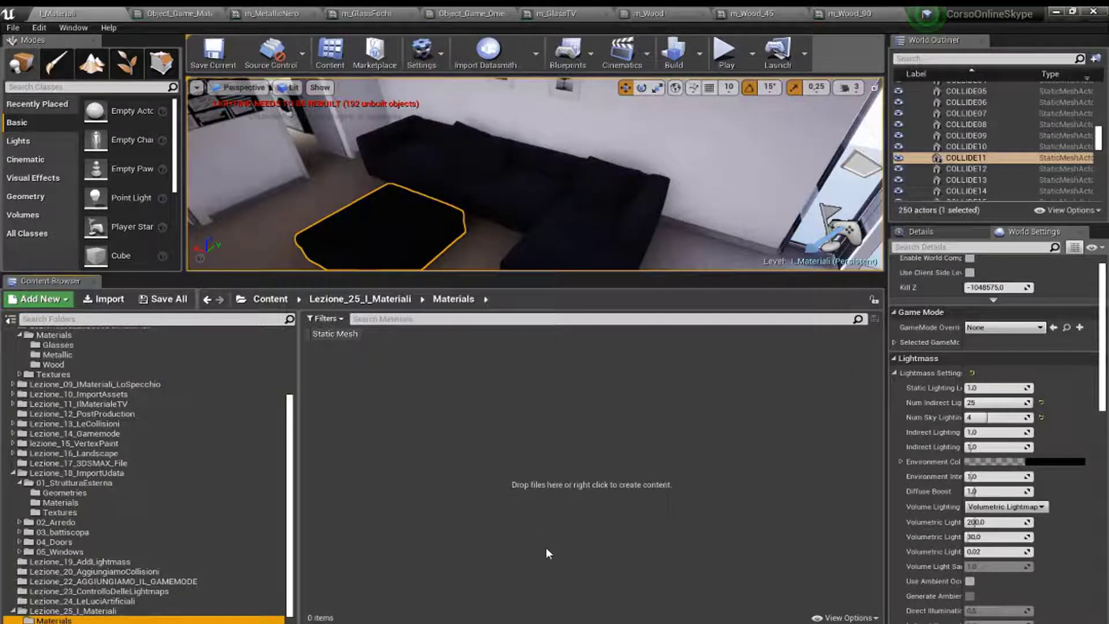
Step: Create a new material named m_Pelle in the Materials folder
{"action": "right_click", "coordinate": [440, 415]}
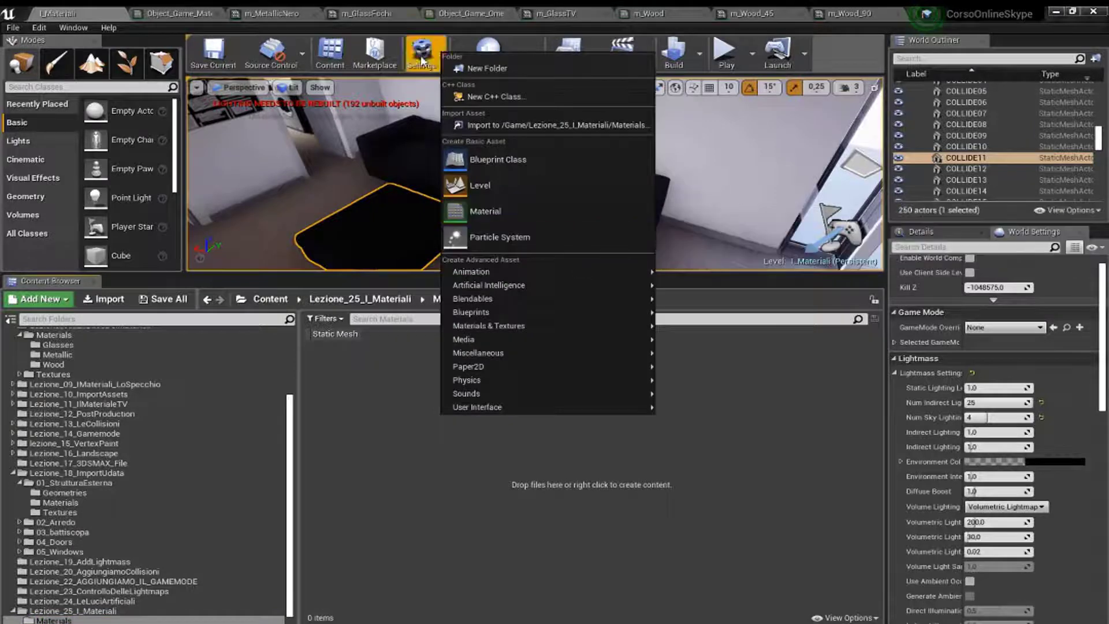
{"action": "left_click", "coordinate": [484, 212]}
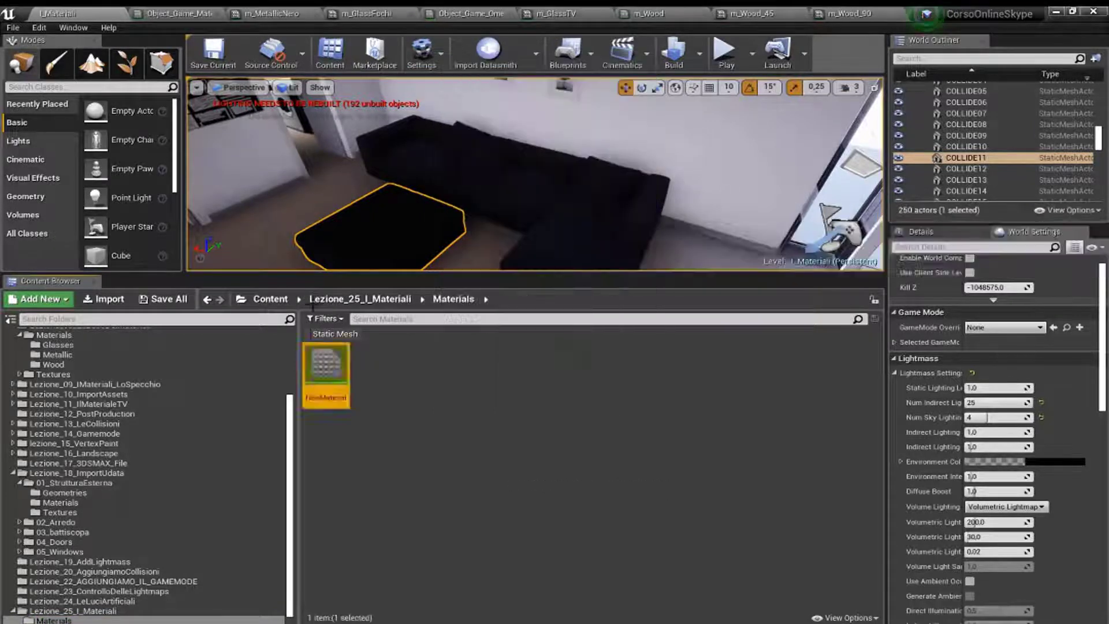
{"action": "type", "text": "m_"}
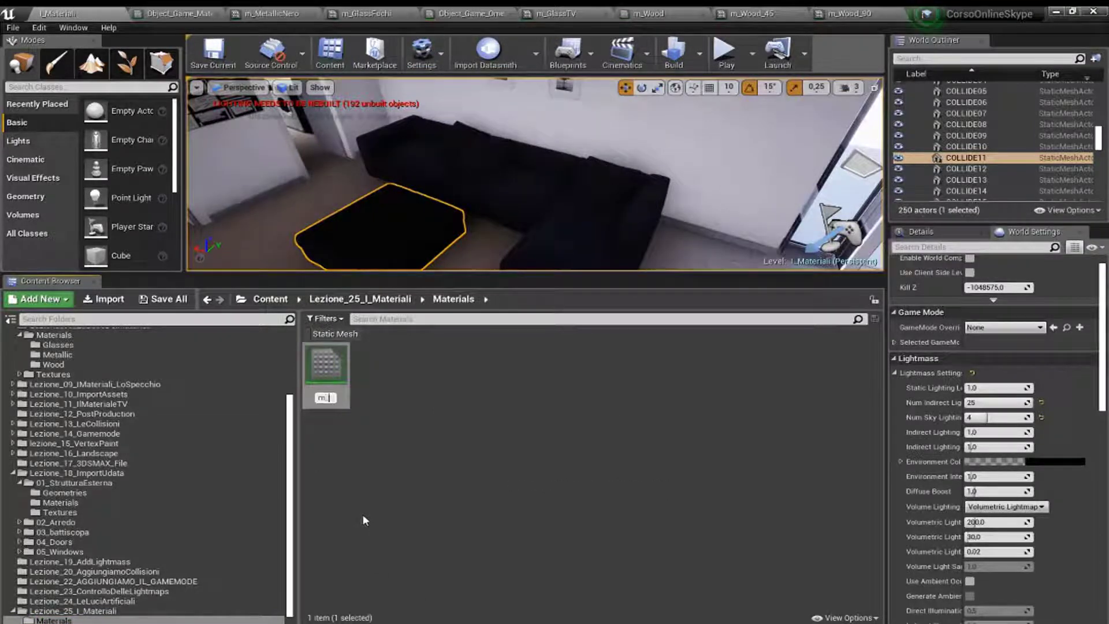
{"action": "type", "text": "Pelle"}
{"action": "key", "text": "Return"}
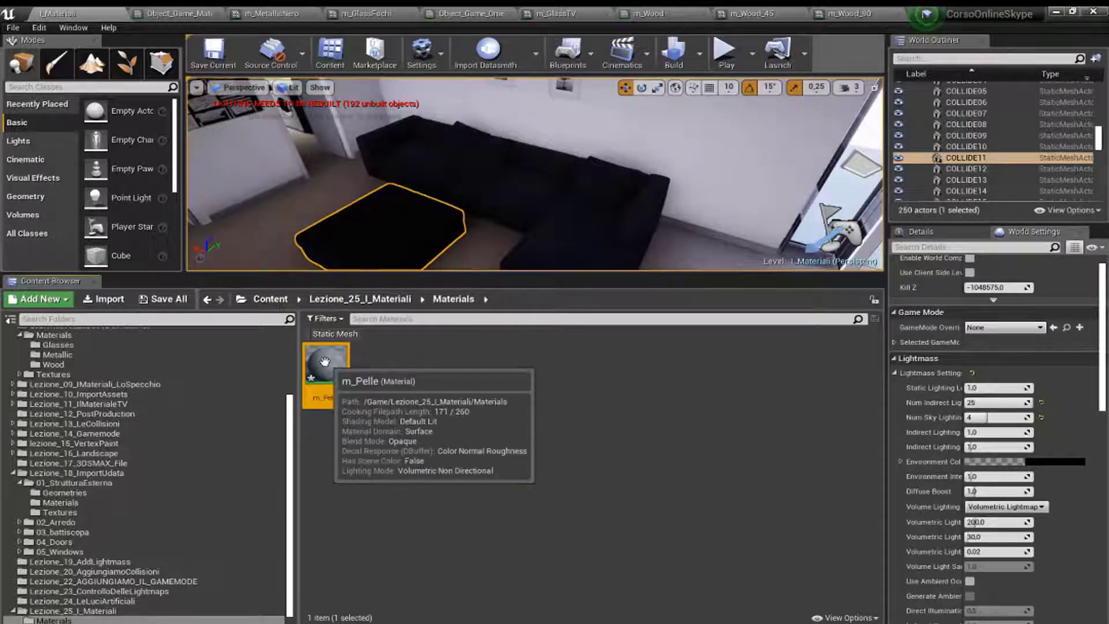
Step: Open m_Pelle in the Material Editor and zoom and pan around its main material node
{"action": "double_click", "coordinate": [346, 361]}
{"action": "scroll", "coordinate": [527, 437], "scroll_direction": "down", "scroll_amount": 2}
{"action": "scroll", "coordinate": [575, 347], "scroll_direction": "down", "scroll_amount": 1}
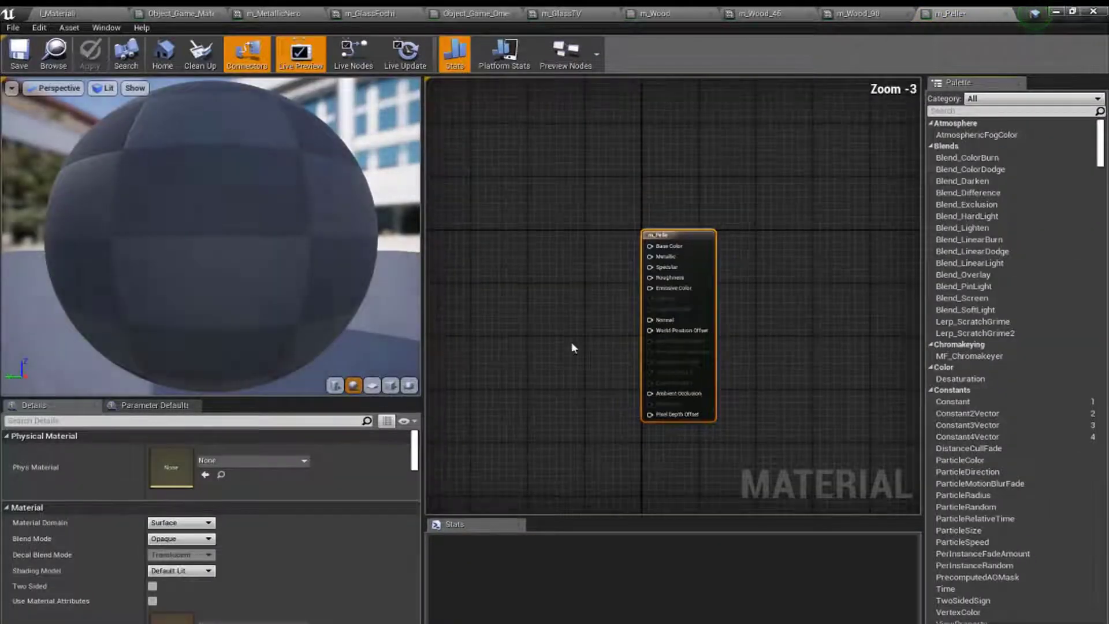
{"action": "right_click_drag", "start_coordinate": [574, 347], "coordinate": [651, 316]}
{"action": "scroll", "coordinate": [722, 245], "scroll_direction": "up", "scroll_amount": 1}
{"action": "scroll", "coordinate": [720, 245], "scroll_direction": "up", "scroll_amount": 2}
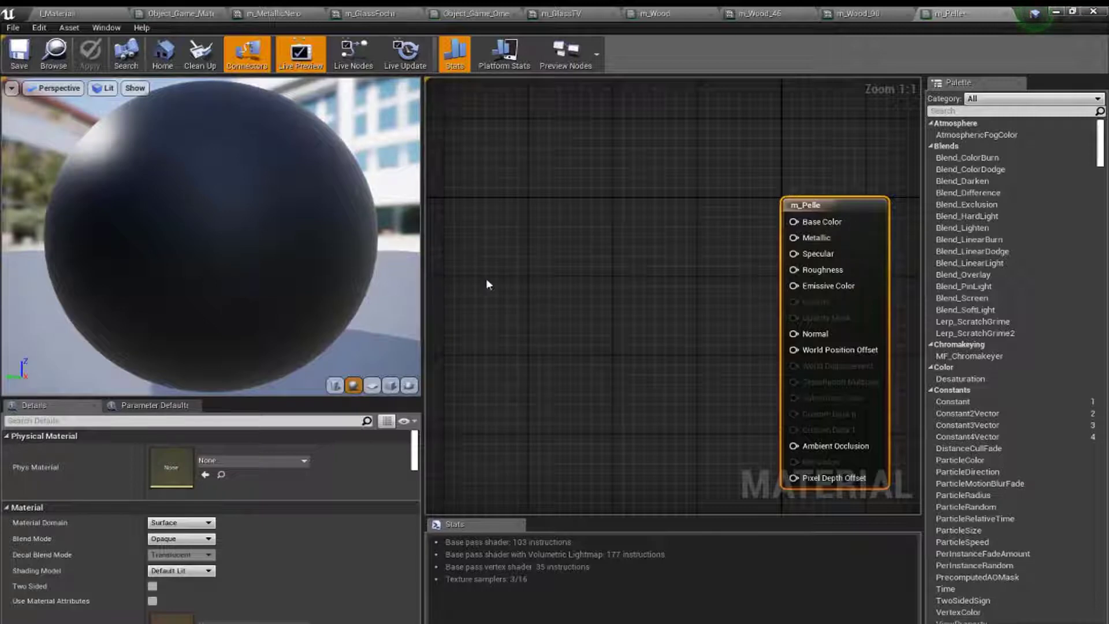
{"action": "scroll", "coordinate": [640, 234], "scroll_direction": "down", "scroll_amount": 1}
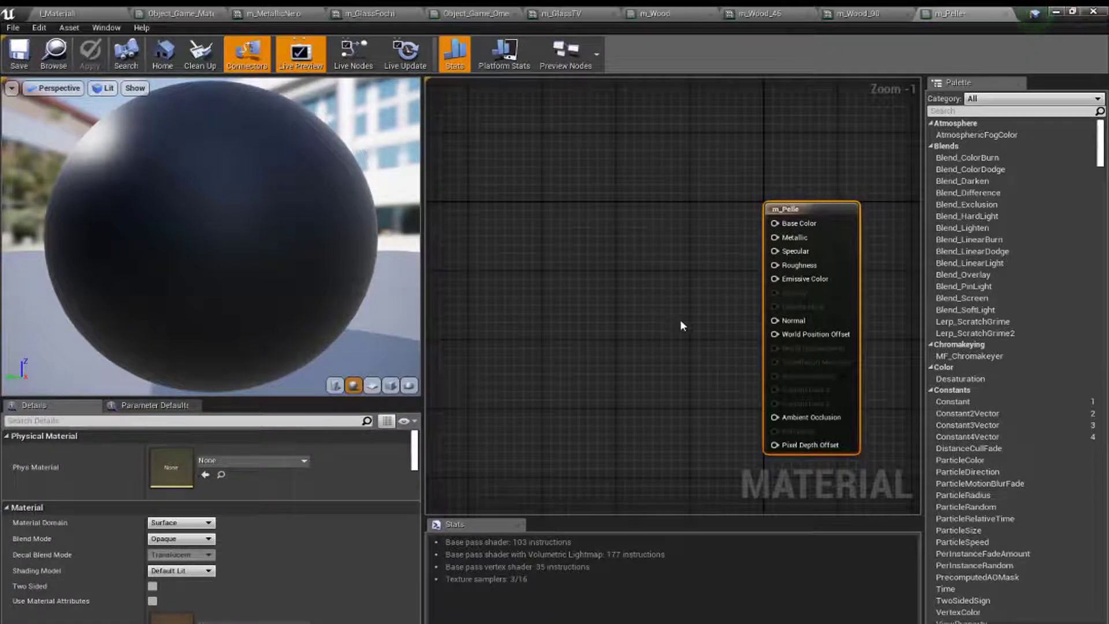
{"action": "scroll", "coordinate": [643, 303], "scroll_direction": "up", "scroll_amount": 1}
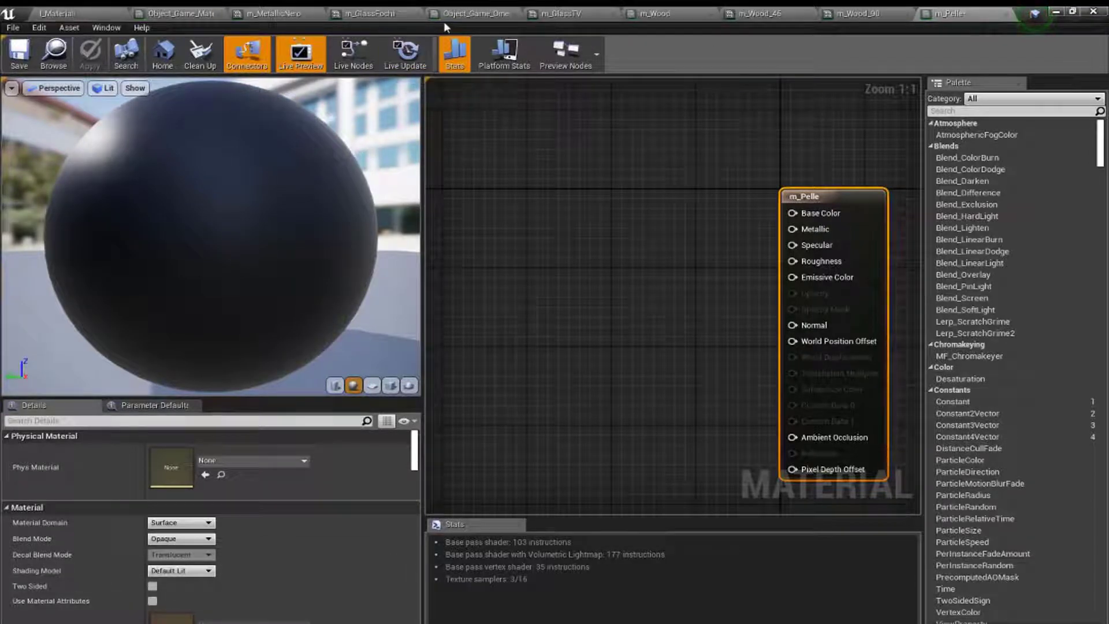
Step: Close the m_Wood_90, m_Wood_45, m_Wood, m_GlassTV, marble, m_GlassFochi, m_MetallicNero and wooden floor editors, applying changes
{"action": "left_click", "coordinate": [909, 12]}
{"action": "left_click", "coordinate": [838, 18]}
{"action": "left_click", "coordinate": [897, 14]}
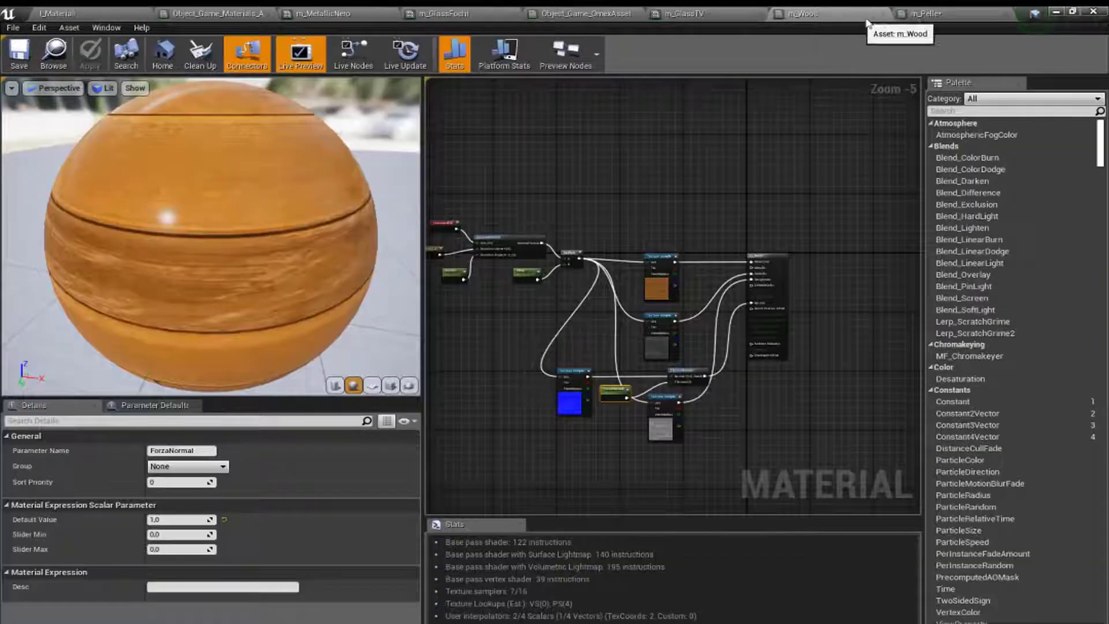
{"action": "left_click", "coordinate": [882, 17]}
{"action": "left_click", "coordinate": [774, 14]}
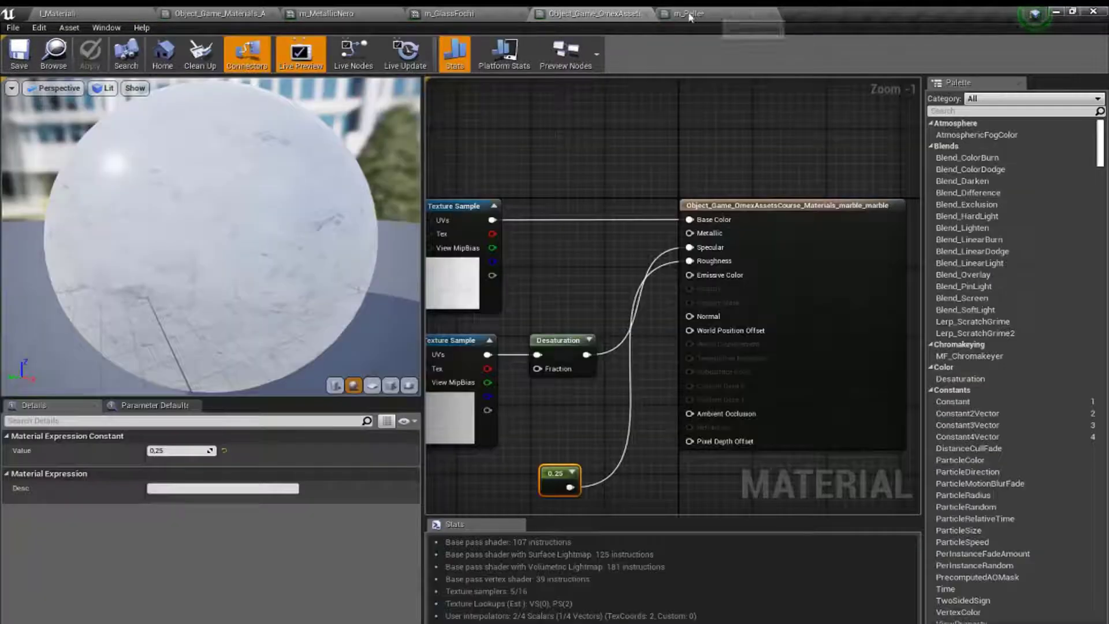
{"action": "left_click", "coordinate": [647, 14]}
{"action": "left_click", "coordinate": [520, 14]}
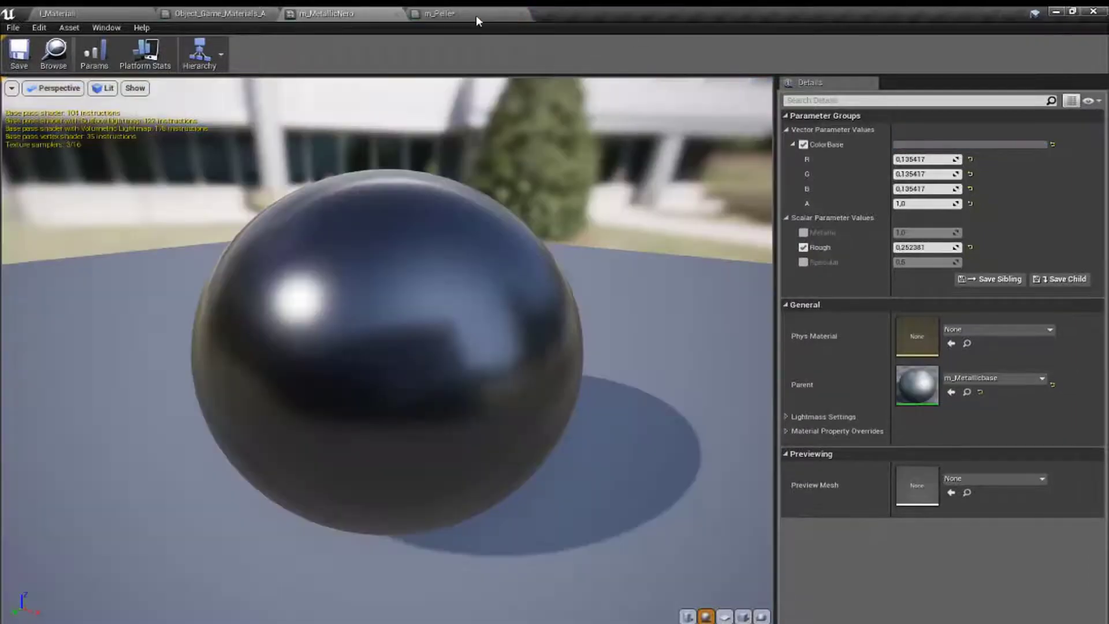
{"action": "left_click", "coordinate": [397, 14]}
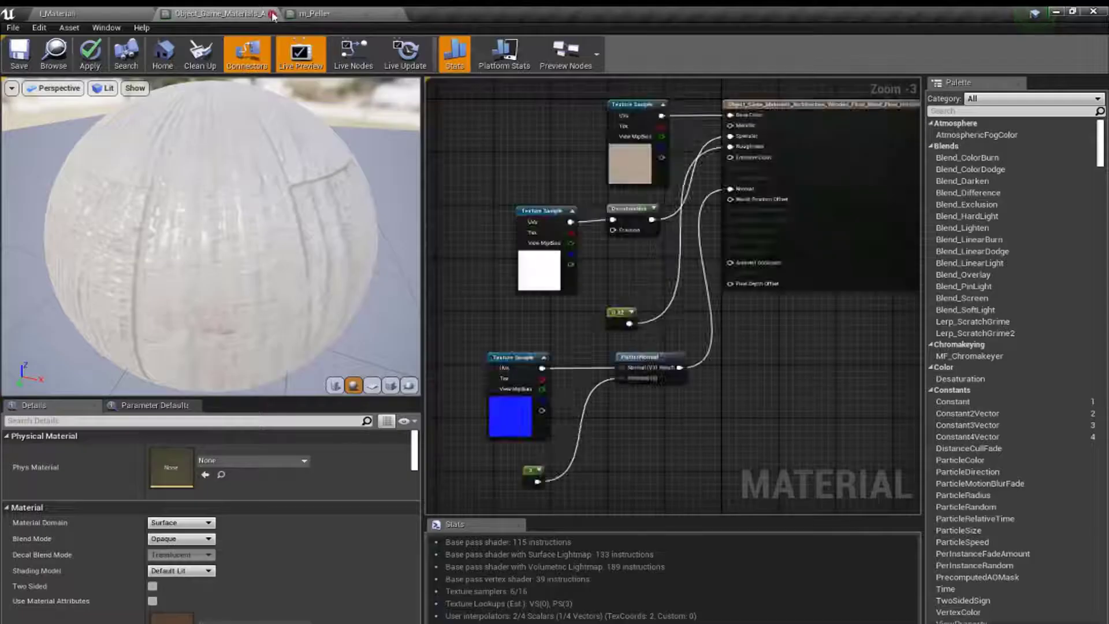
{"action": "left_click", "coordinate": [272, 14]}
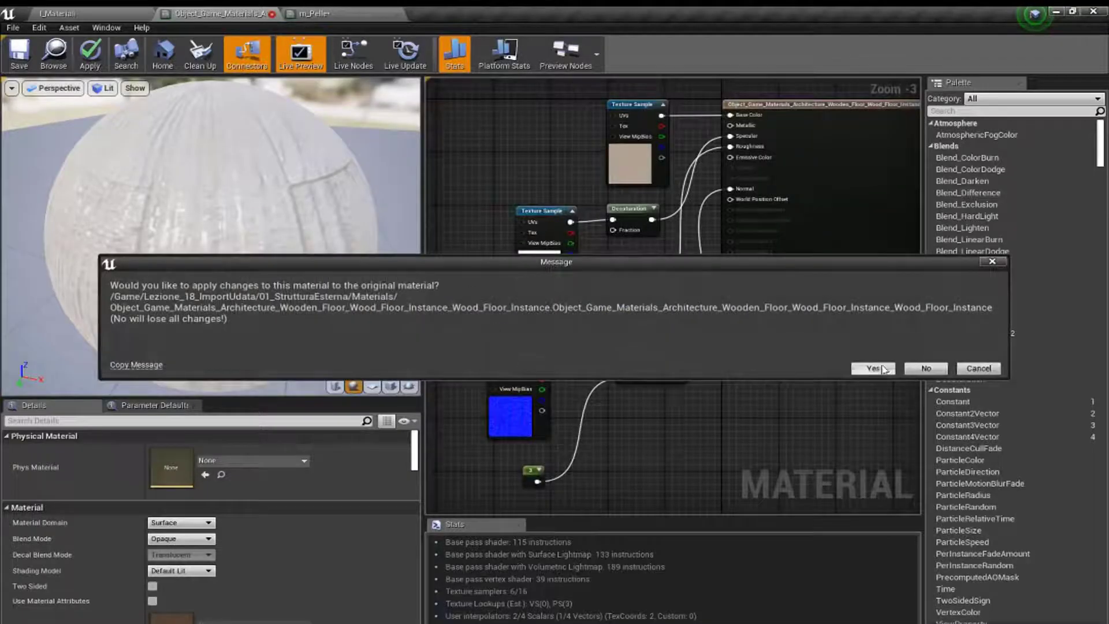
{"action": "left_click", "coordinate": [873, 368]}
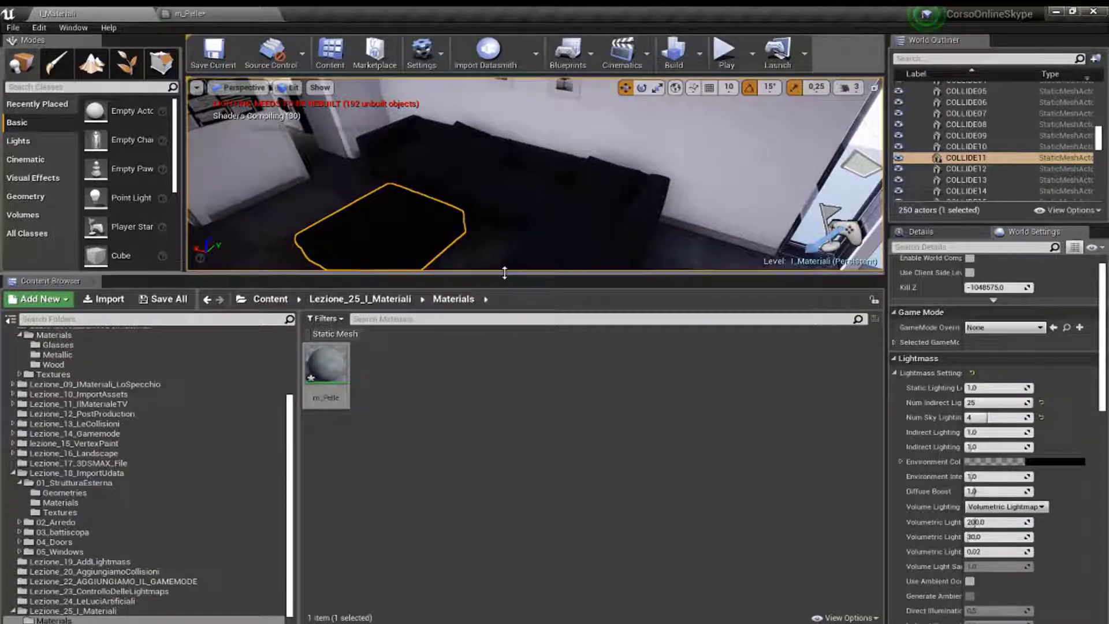
Step: Move the viewport camera in toward the ottoman, sofa and window
{"action": "left_click_drag", "start_coordinate": [509, 296], "coordinate": [509, 487]}
{"action": "right_click_drag", "start_coordinate": [509, 289], "coordinate": [404, 289]}
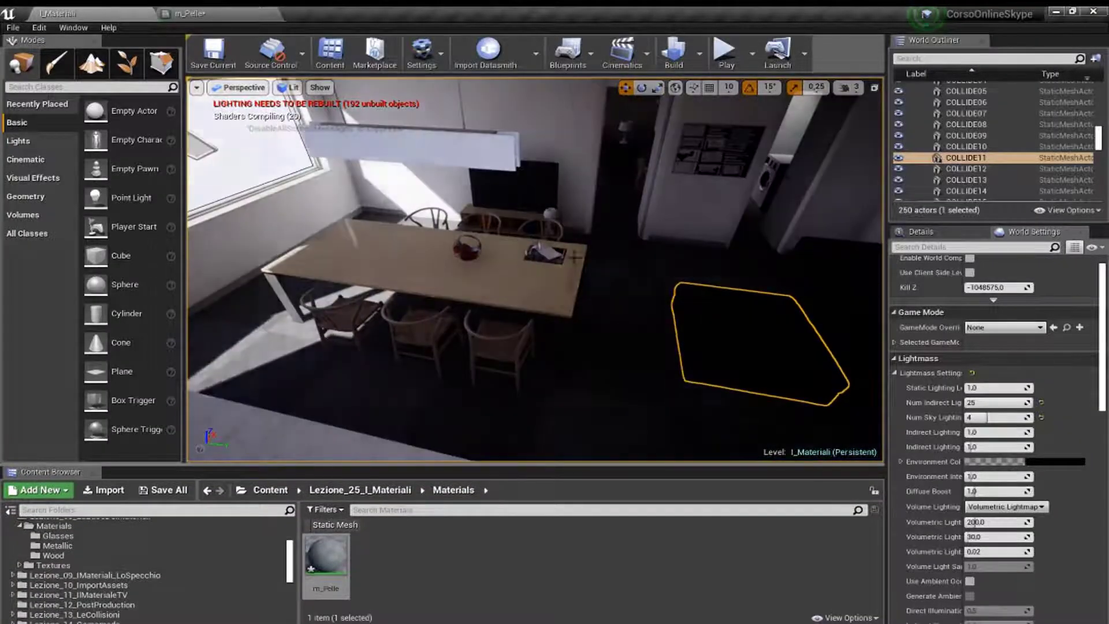
{"action": "right_click_drag", "start_coordinate": [534, 269], "coordinate": [534, 268]}
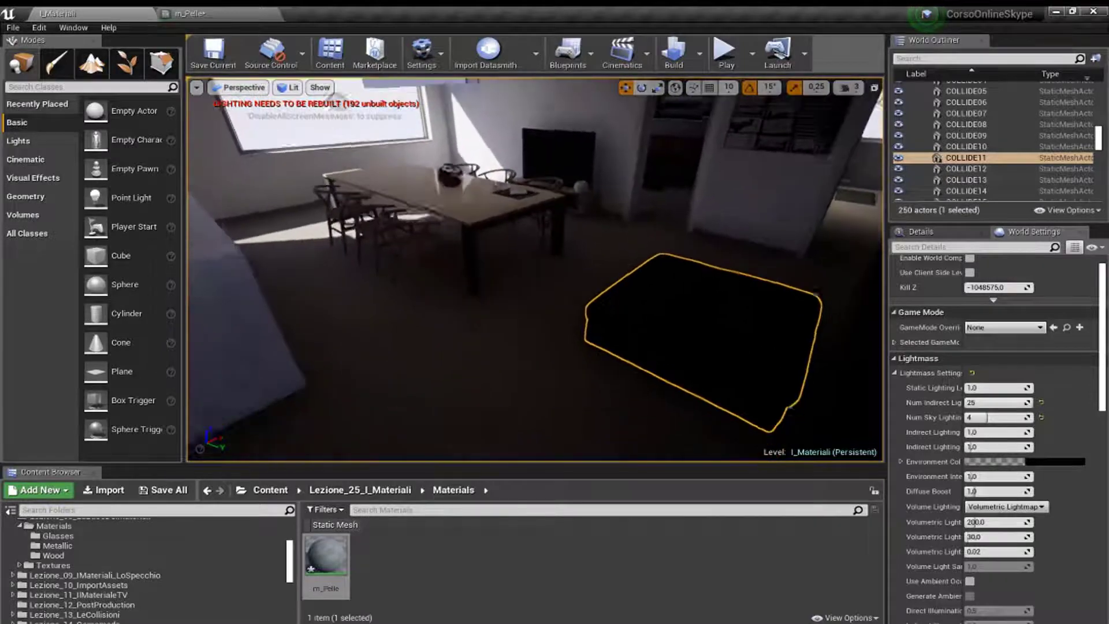
{"action": "right_click_drag", "start_coordinate": [565, 86], "coordinate": [565, 86]}
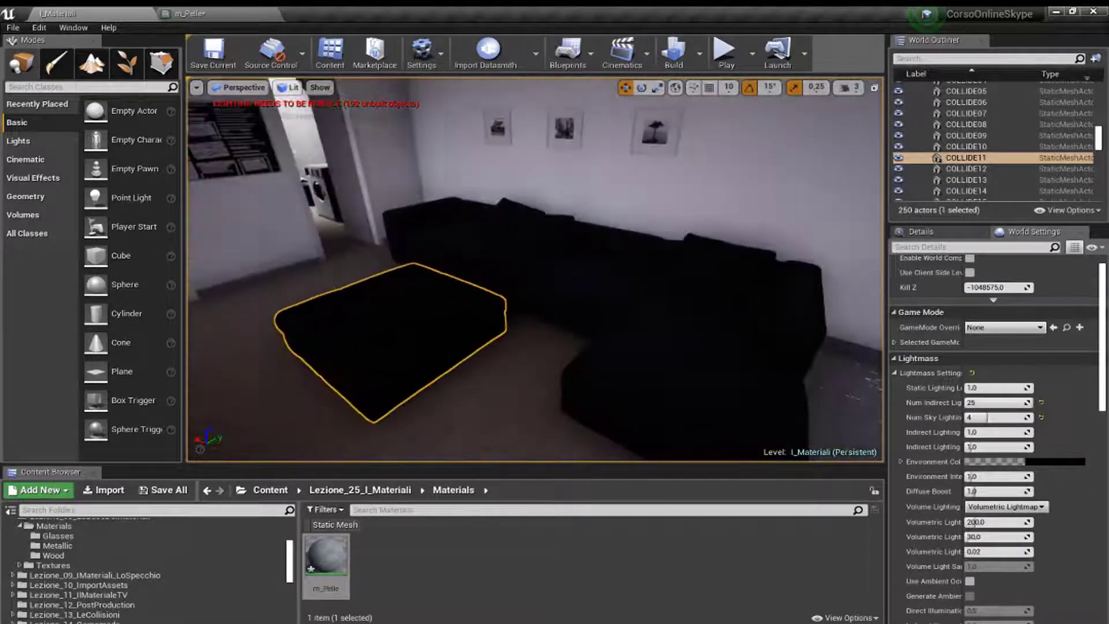
{"action": "right_click_drag", "start_coordinate": [534, 269], "coordinate": [535, 268]}
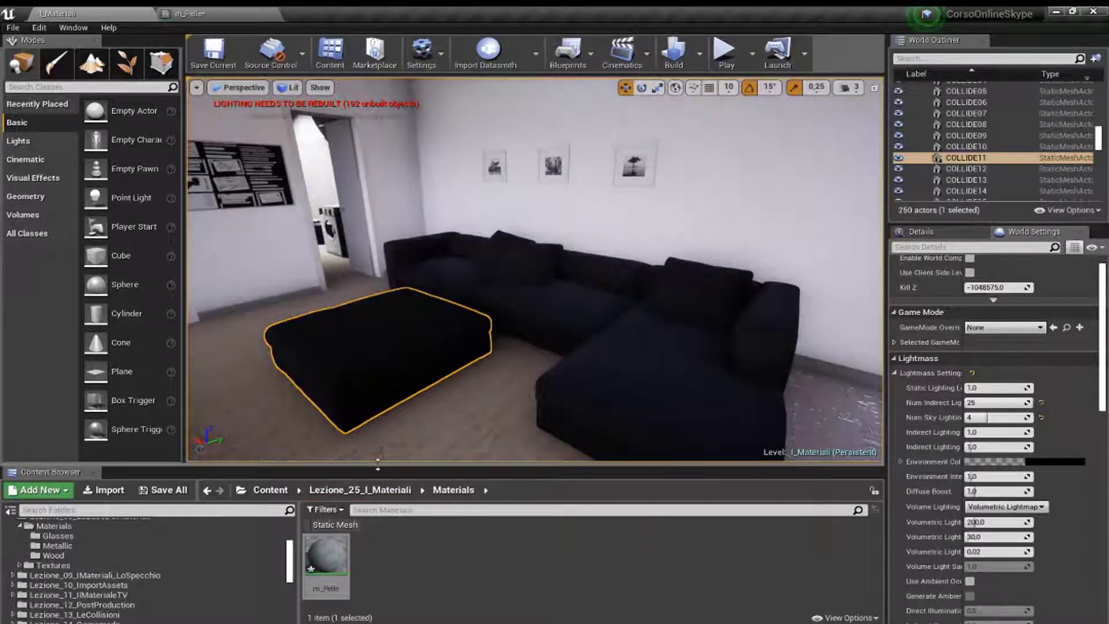
Step: Show the Textures folder with WoodNormalMap and WoodSpecularMap, then switch to File Explorer
{"action": "left_click_drag", "start_coordinate": [379, 472], "coordinate": [379, 410]}
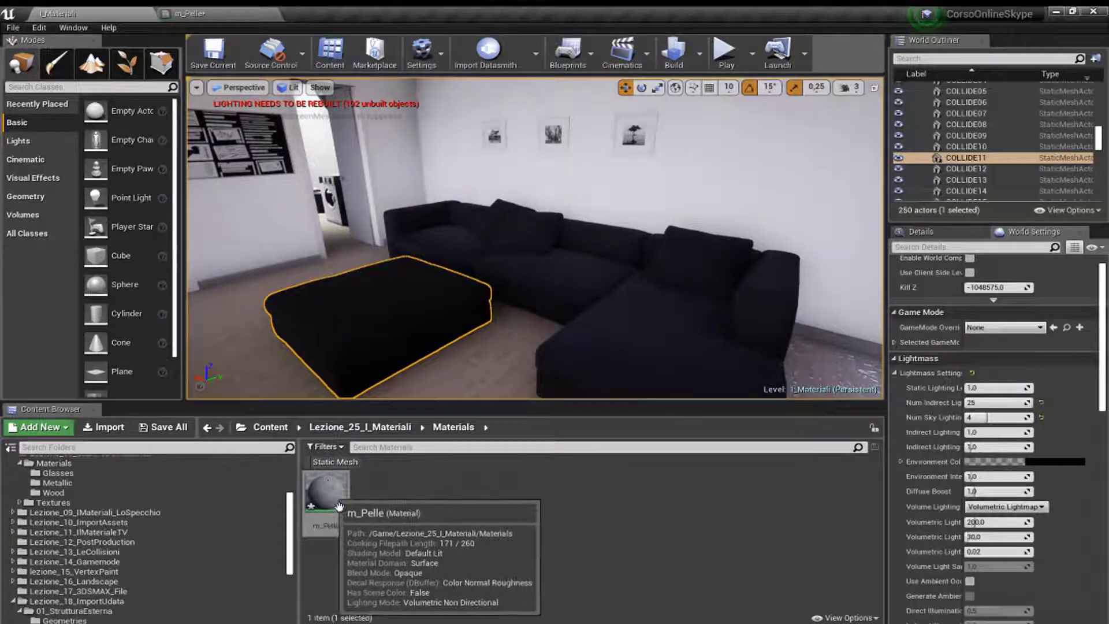
{"action": "double_click", "coordinate": [328, 493]}
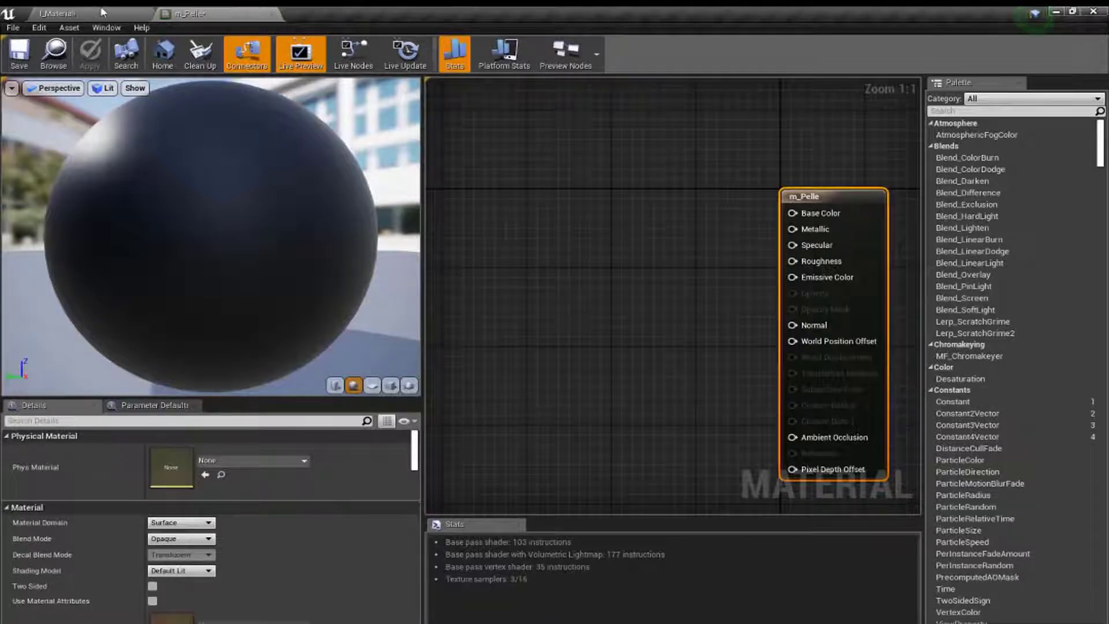
{"action": "left_click", "coordinate": [58, 13]}
{"action": "scroll", "coordinate": [148, 573], "scroll_direction": "down", "scroll_amount": 4}
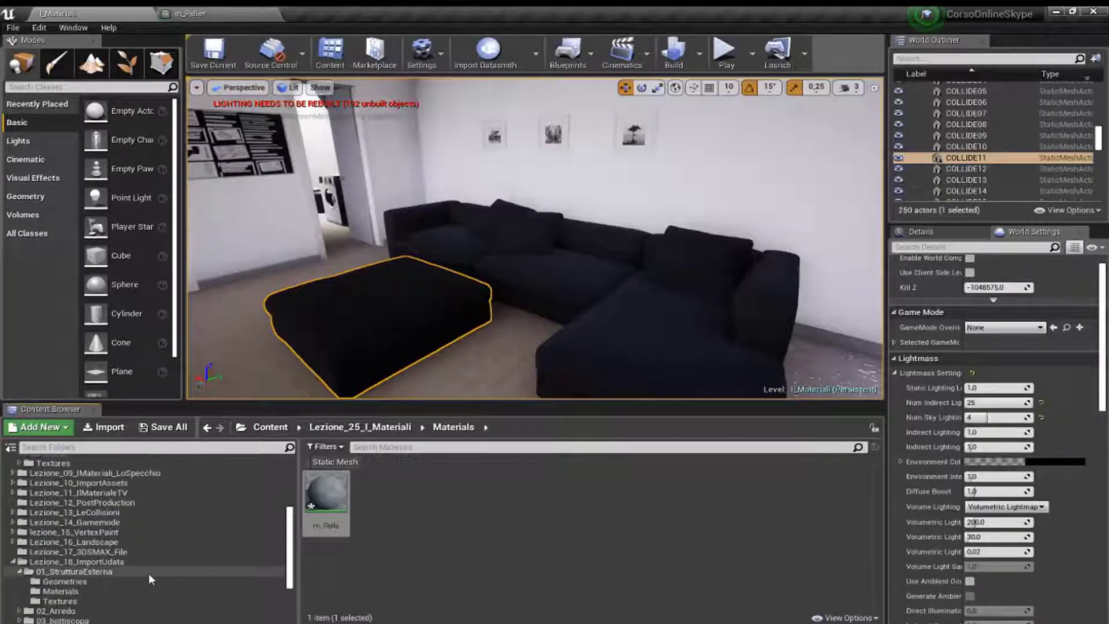
{"action": "scroll", "coordinate": [148, 575], "scroll_direction": "down", "scroll_amount": 4}
{"action": "left_click", "coordinate": [53, 620]}
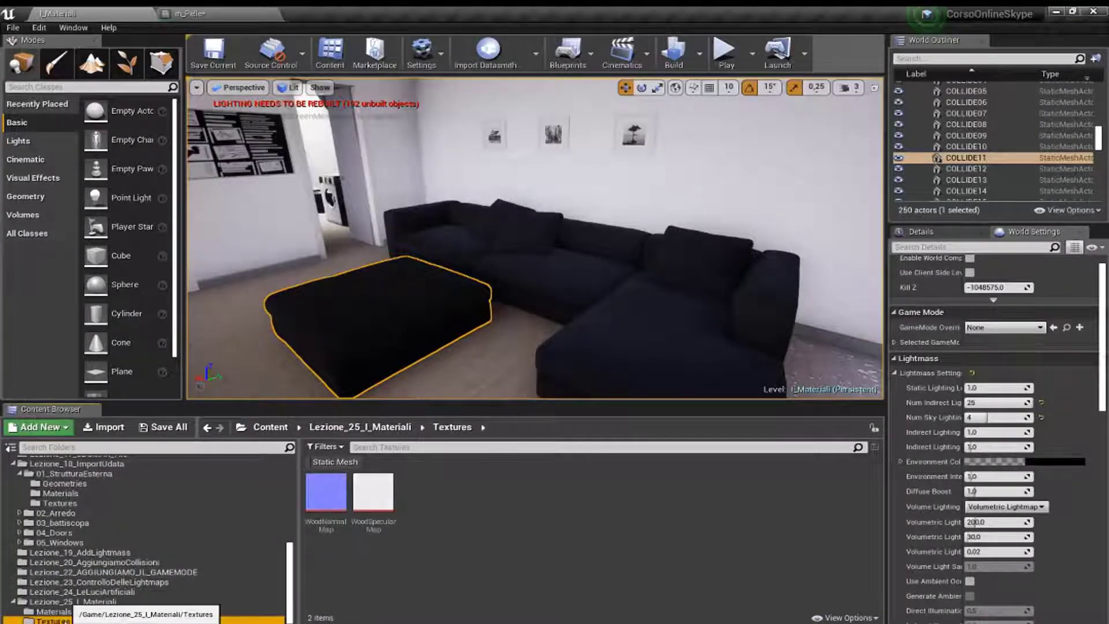
{"action": "key", "text": "alt+Tab"}
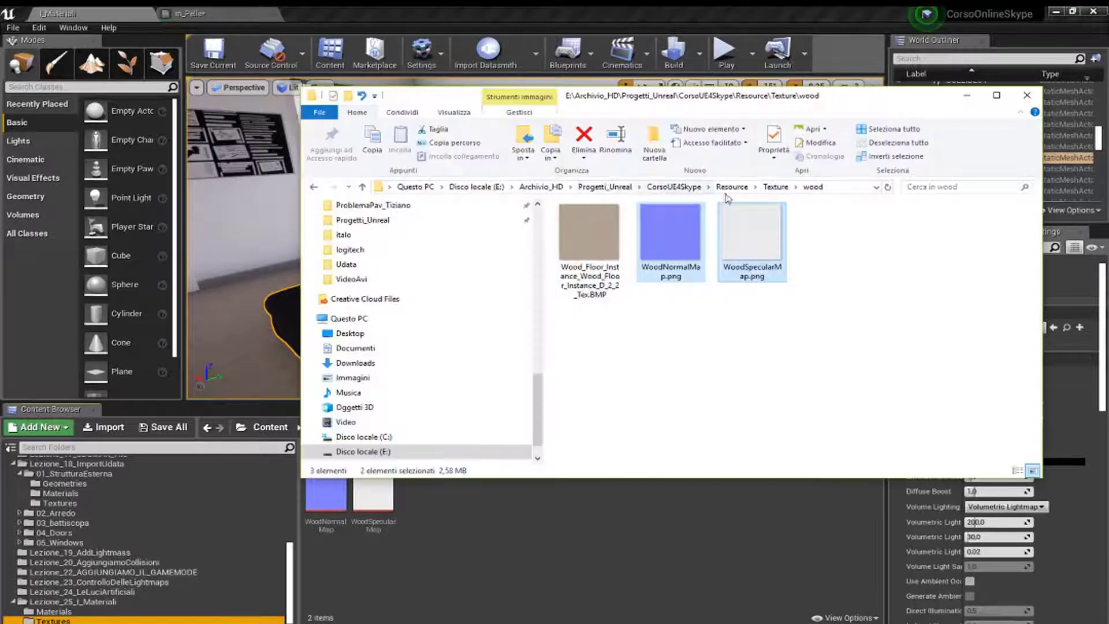
Step: Import LeatherBlack's oi3ukfp_2K_Albedo and oi3ukfp_2K_Normal images into Textures, keeping the normal-map setting
{"action": "left_click", "coordinate": [775, 186]}
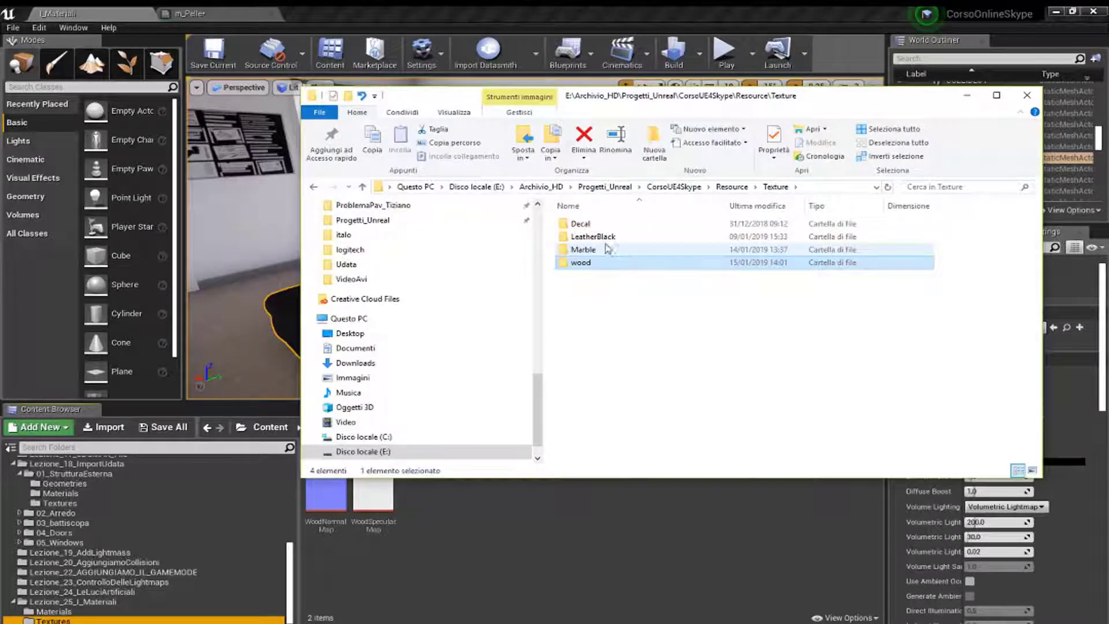
{"action": "double_click", "coordinate": [593, 236]}
{"action": "mouse_move", "coordinate": [719, 306]}
{"action": "left_mouse_down"}
{"action": "mouse_move", "coordinate": [576, 231]}
{"action": "mouse_move", "coordinate": [494, 591]}
{"action": "left_mouse_up"}
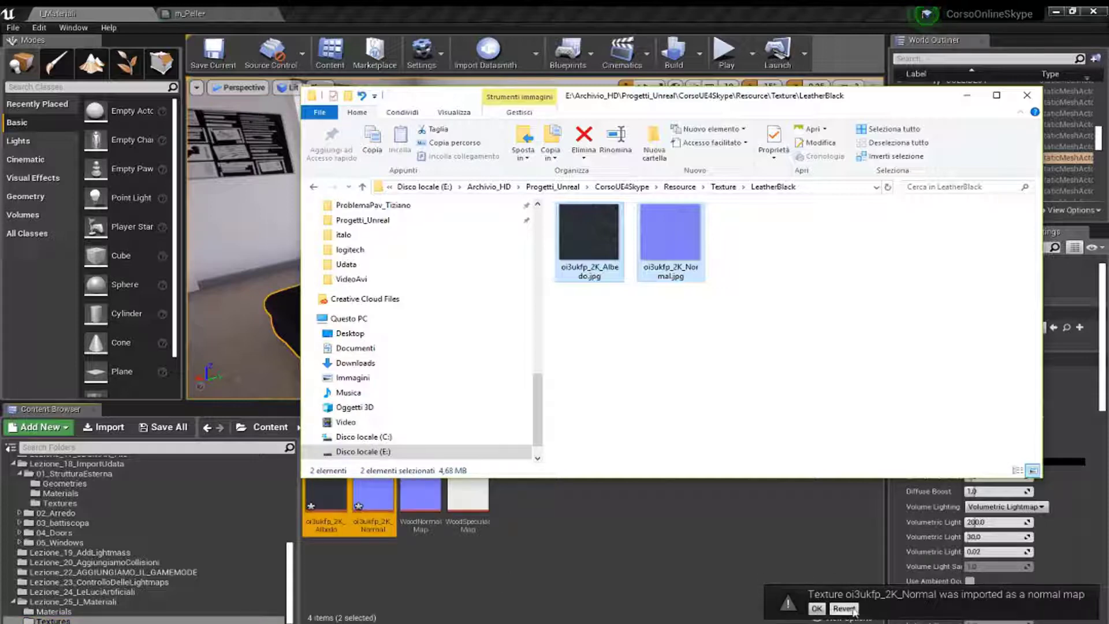
{"action": "left_click", "coordinate": [816, 608]}
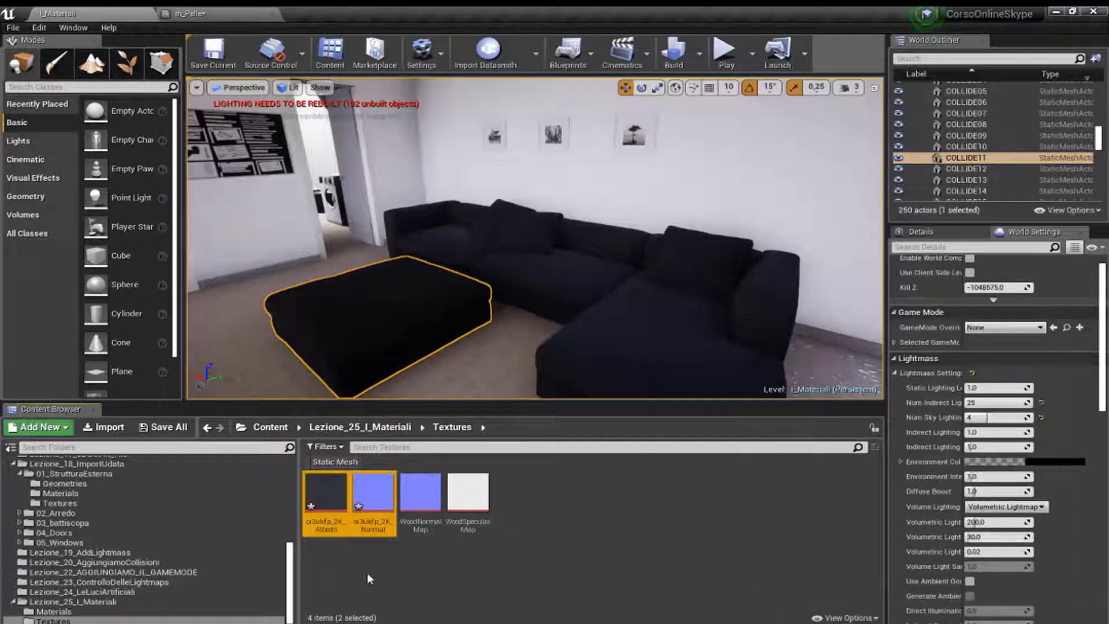
Step: Reopen m_Pelle and drag the leather albedo and normal textures into its graph as samples
{"action": "right_click_drag", "start_coordinate": [534, 237], "coordinate": [509, 231]}
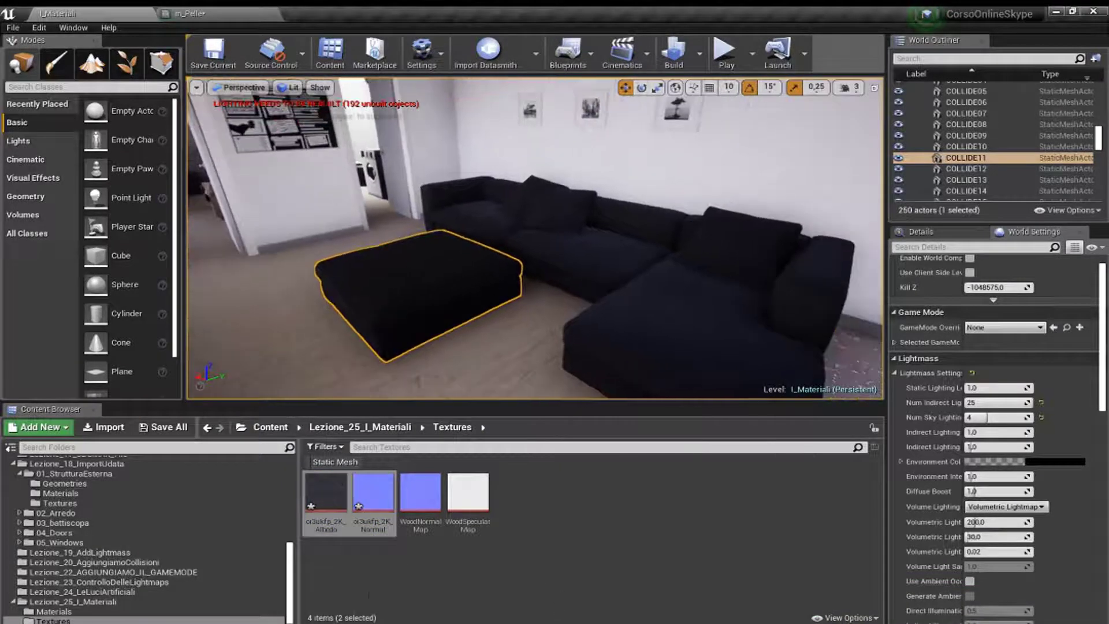
{"action": "left_click", "coordinate": [54, 606]}
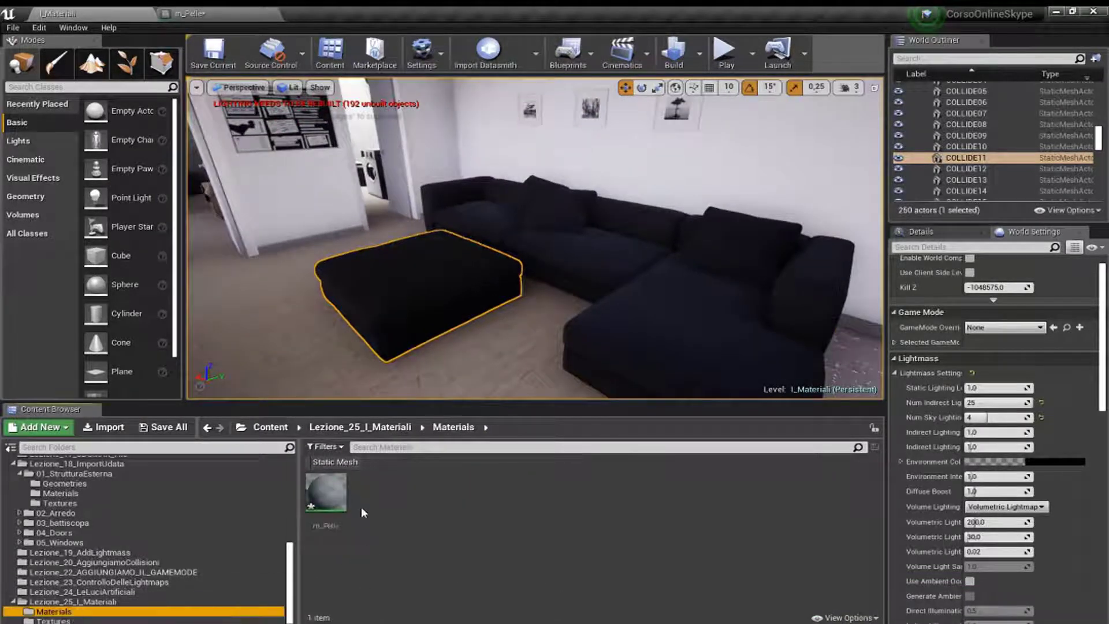
{"action": "double_click", "coordinate": [332, 496]}
{"action": "left_click", "coordinate": [276, 14]}
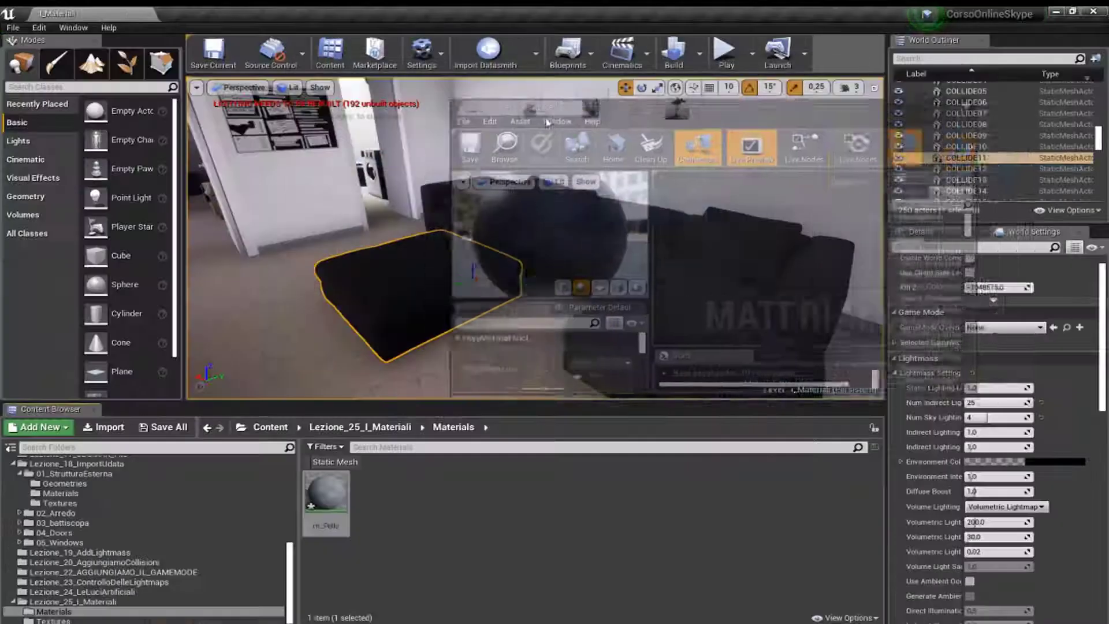
{"action": "left_click", "coordinate": [53, 620]}
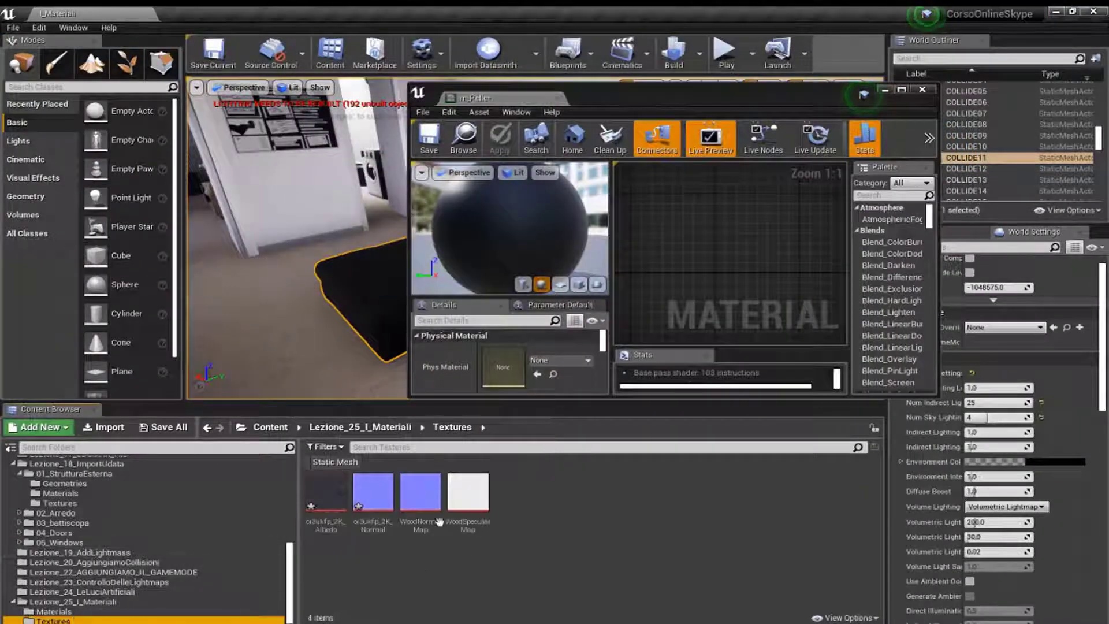
{"action": "left_click", "coordinate": [326, 494]}
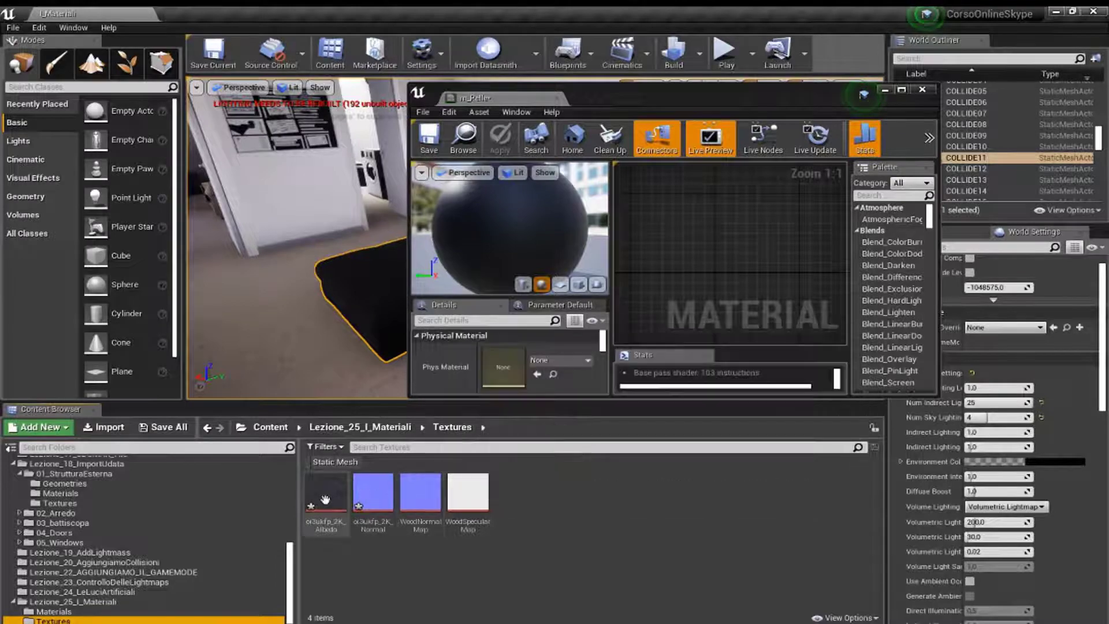
{"action": "left_click", "coordinate": [370, 501], "text": "ctrl"}
{"action": "left_click_drag", "start_coordinate": [371, 501], "coordinate": [754, 277]}
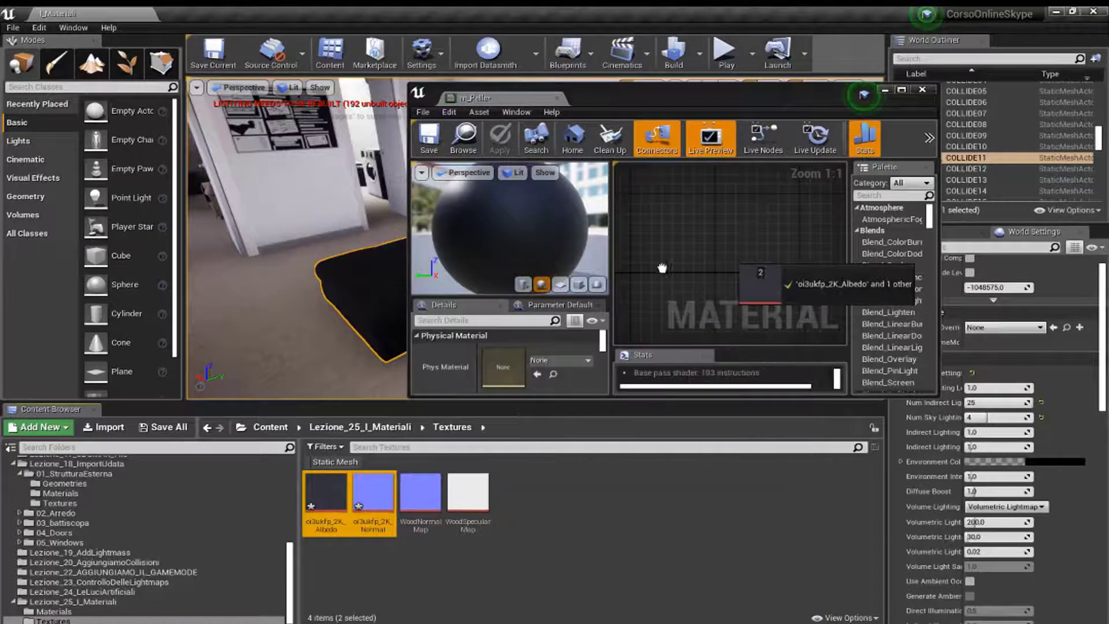
Step: Wire the leather albedo into Base Color and the leather normal into Normal
{"action": "double_click", "coordinate": [649, 93]}
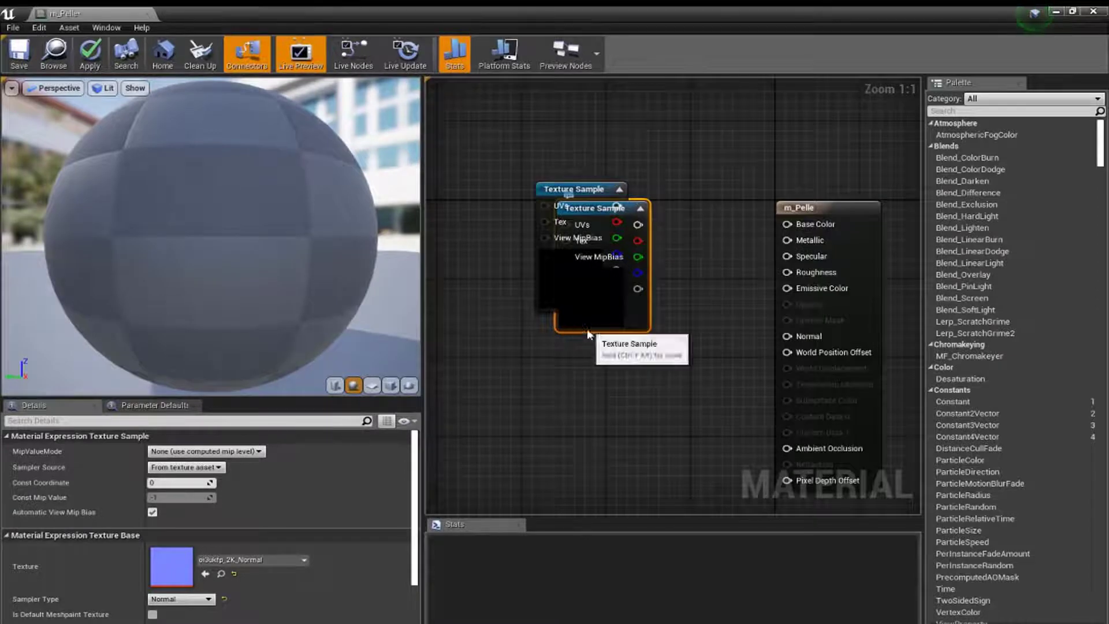
{"action": "mouse_move", "coordinate": [589, 332]}
{"action": "left_mouse_down"}
{"action": "mouse_move", "coordinate": [576, 519]}
{"action": "mouse_move", "coordinate": [589, 315]}
{"action": "left_mouse_up"}
{"action": "scroll", "coordinate": [611, 194], "scroll_direction": "down", "scroll_amount": 2}
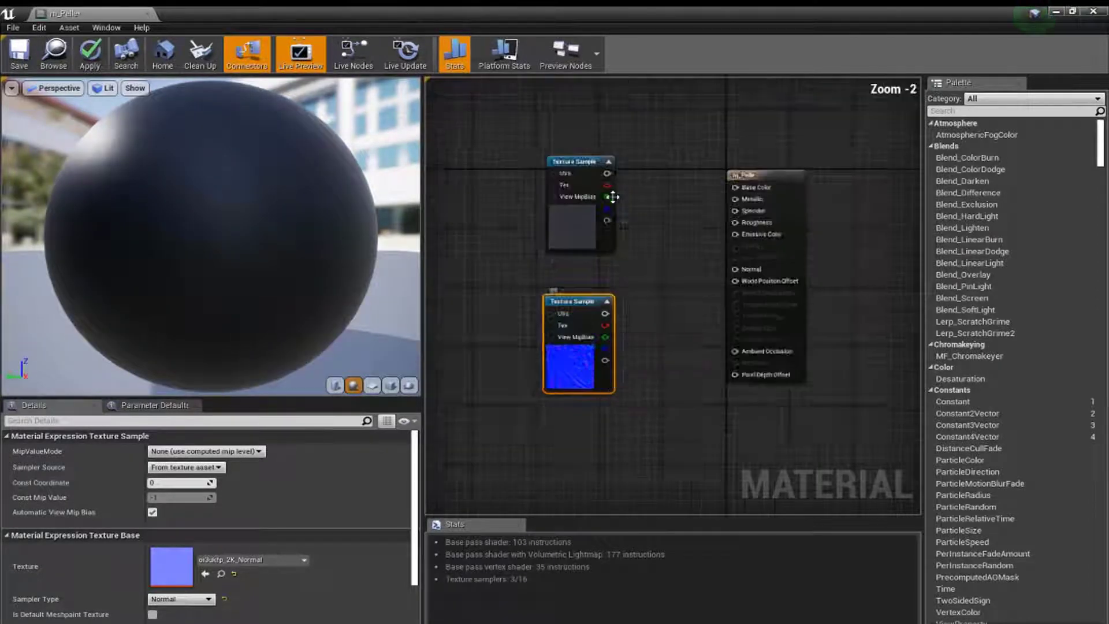
{"action": "scroll", "coordinate": [612, 189], "scroll_direction": "up", "scroll_amount": 2}
{"action": "left_click_drag", "start_coordinate": [606, 166], "coordinate": [776, 184]}
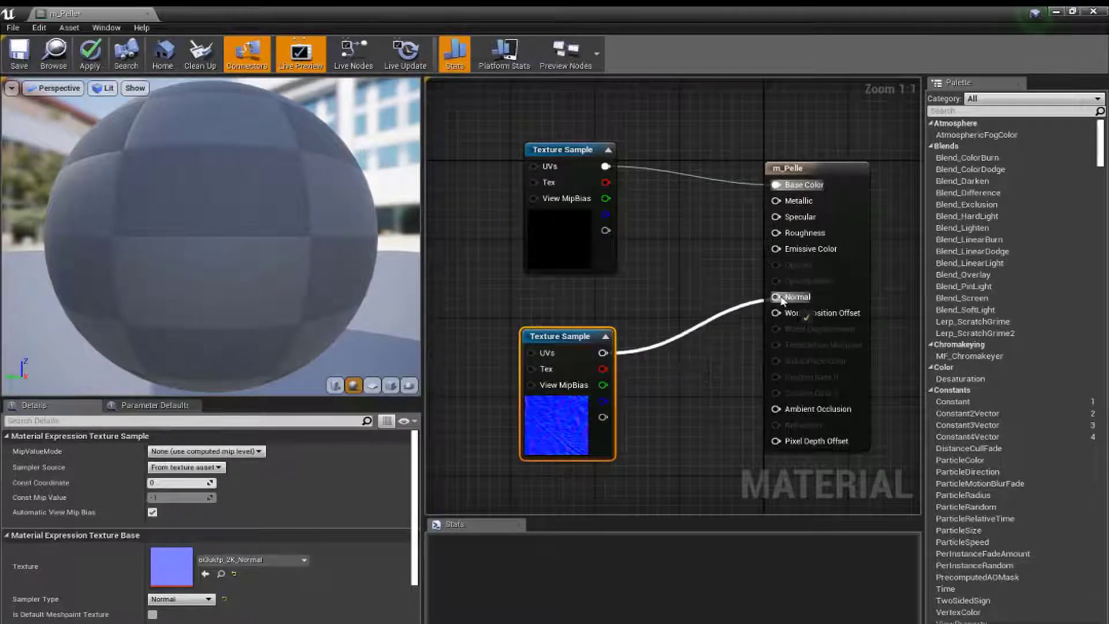
{"action": "left_click_drag", "start_coordinate": [604, 352], "coordinate": [776, 296]}
{"action": "left_click_drag", "start_coordinate": [547, 335], "coordinate": [550, 296]}
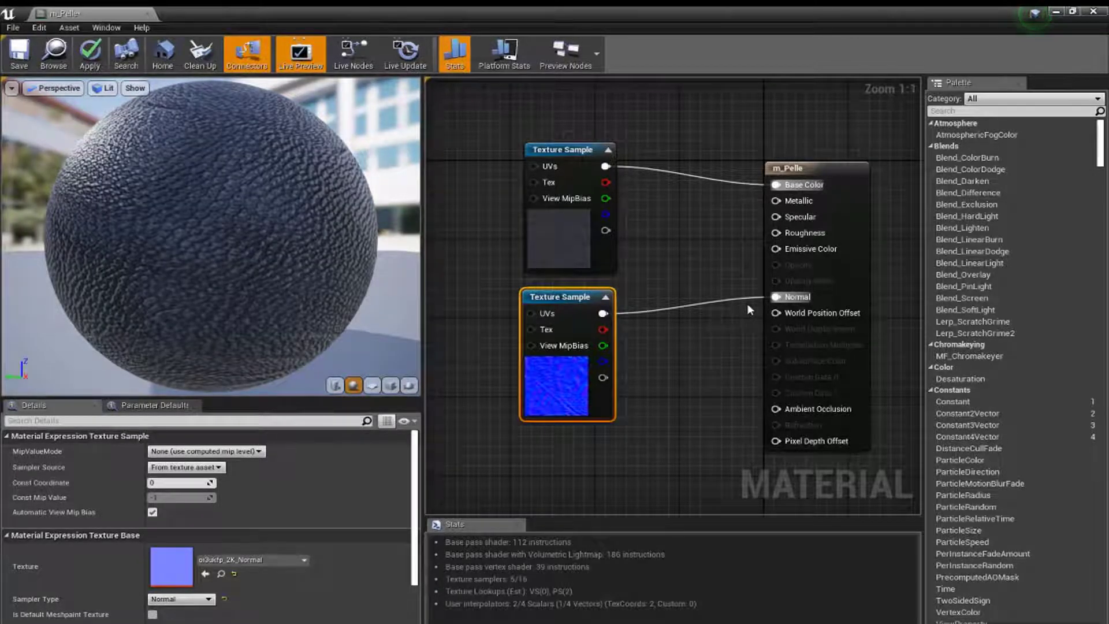
Step: Save the m_Pelle material and return to the level editor
{"action": "left_click_drag", "start_coordinate": [86, 203], "coordinate": [102, 125]}
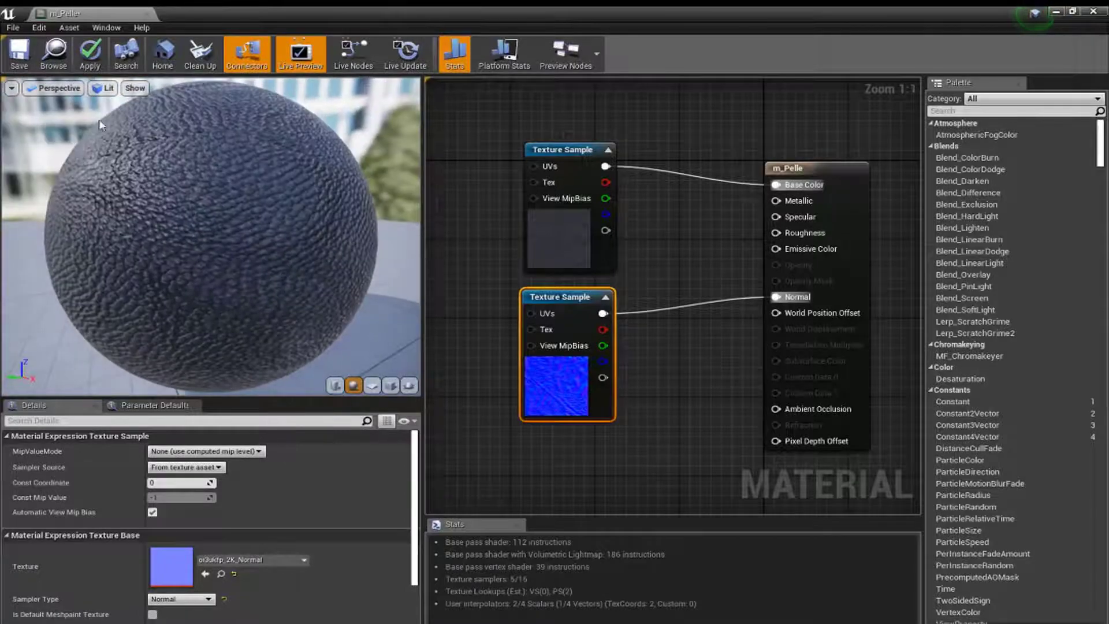
{"action": "left_click_drag", "start_coordinate": [104, 14], "coordinate": [231, 14]}
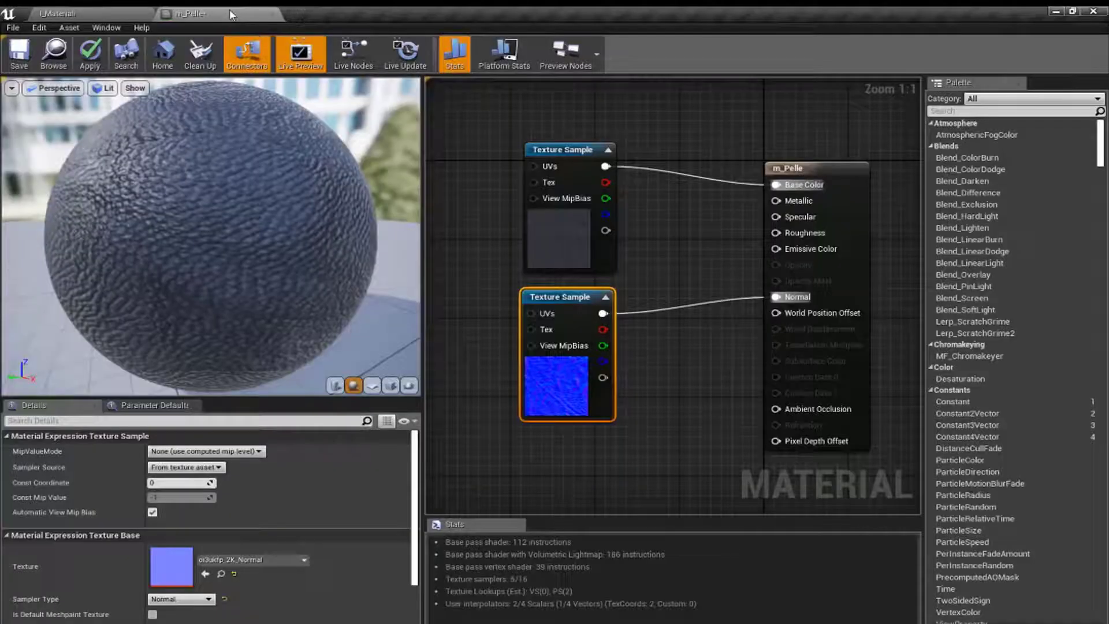
{"action": "left_click", "coordinate": [21, 65]}
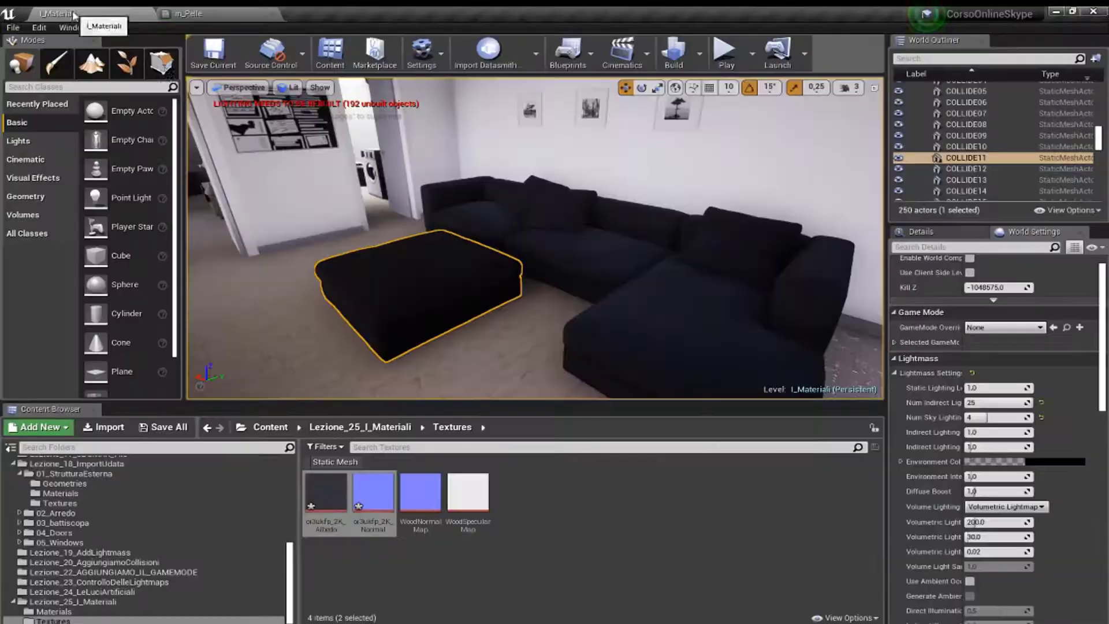
{"action": "left_click", "coordinate": [58, 13]}
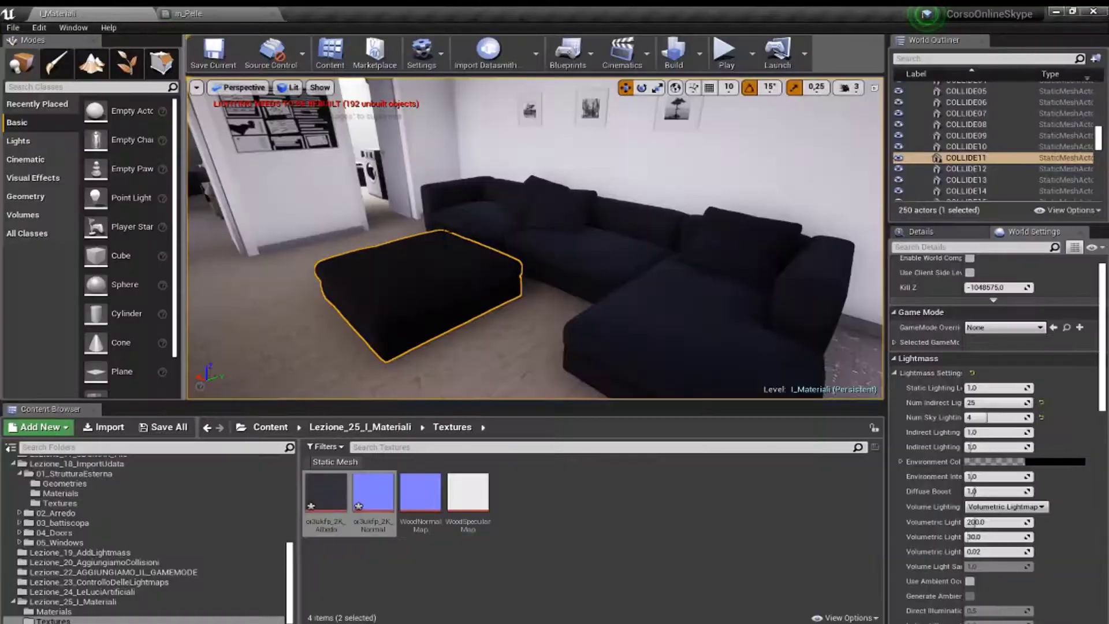
Step: Drag m_Pelle from the Materials folder onto the sofa and black ottoman, then frame the sofa
{"action": "left_click", "coordinate": [54, 611]}
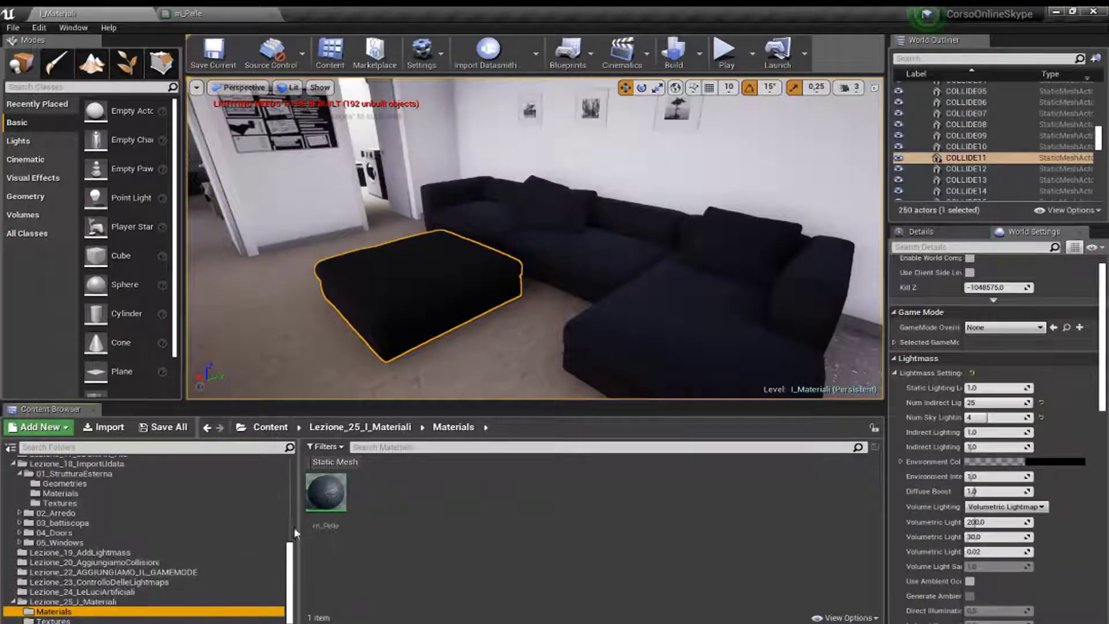
{"action": "left_click_drag", "start_coordinate": [326, 493], "coordinate": [630, 382]}
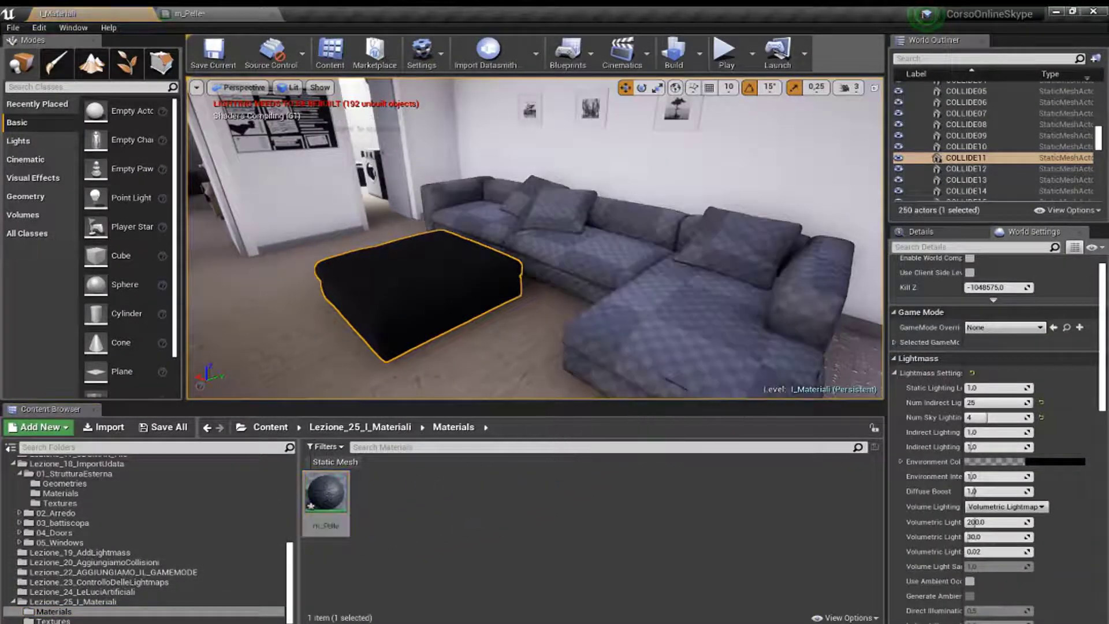
{"action": "left_click_drag", "start_coordinate": [326, 491], "coordinate": [398, 248]}
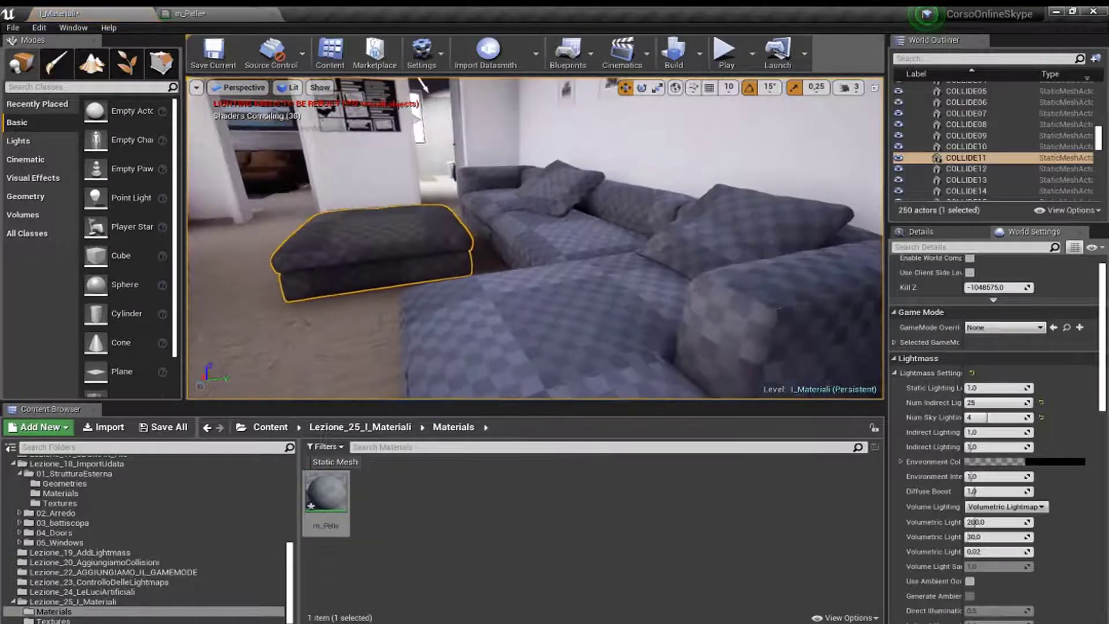
{"action": "left_click_drag", "start_coordinate": [542, 223], "coordinate": [543, 243]}
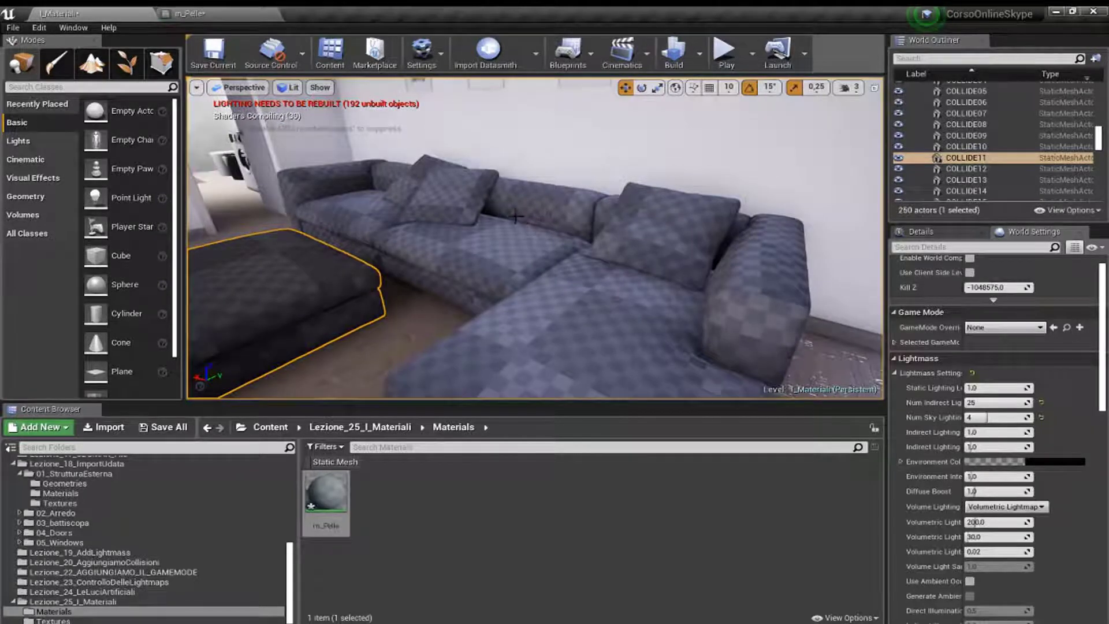
{"action": "left_click_drag", "start_coordinate": [515, 216], "coordinate": [476, 252]}
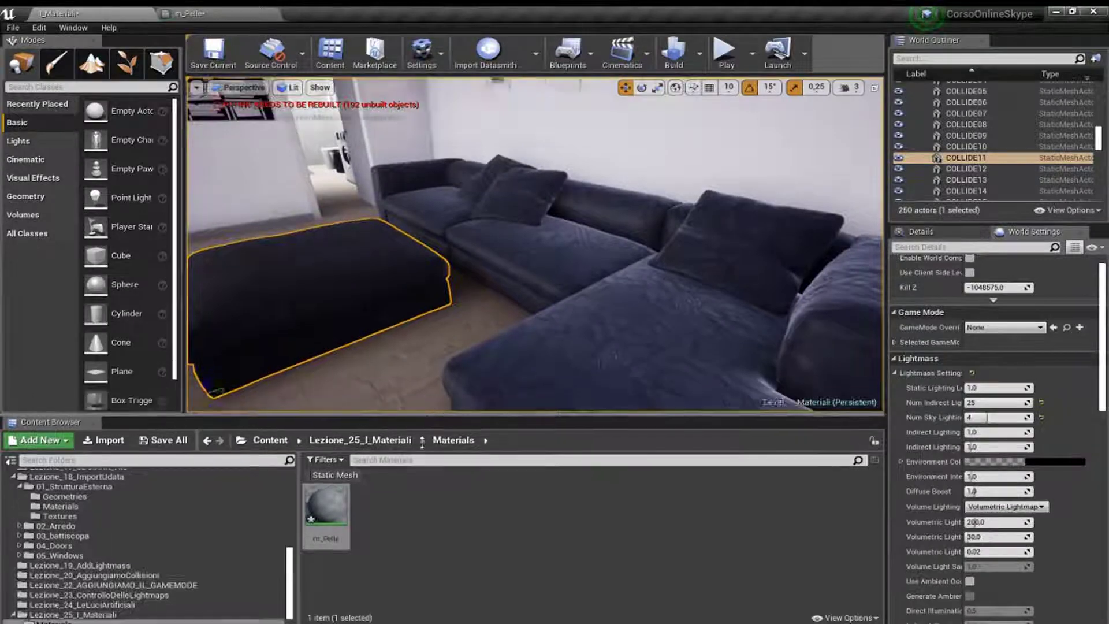
{"action": "left_click_drag", "start_coordinate": [439, 403], "coordinate": [439, 496]}
{"action": "left_click_drag", "start_coordinate": [439, 364], "coordinate": [458, 270]}
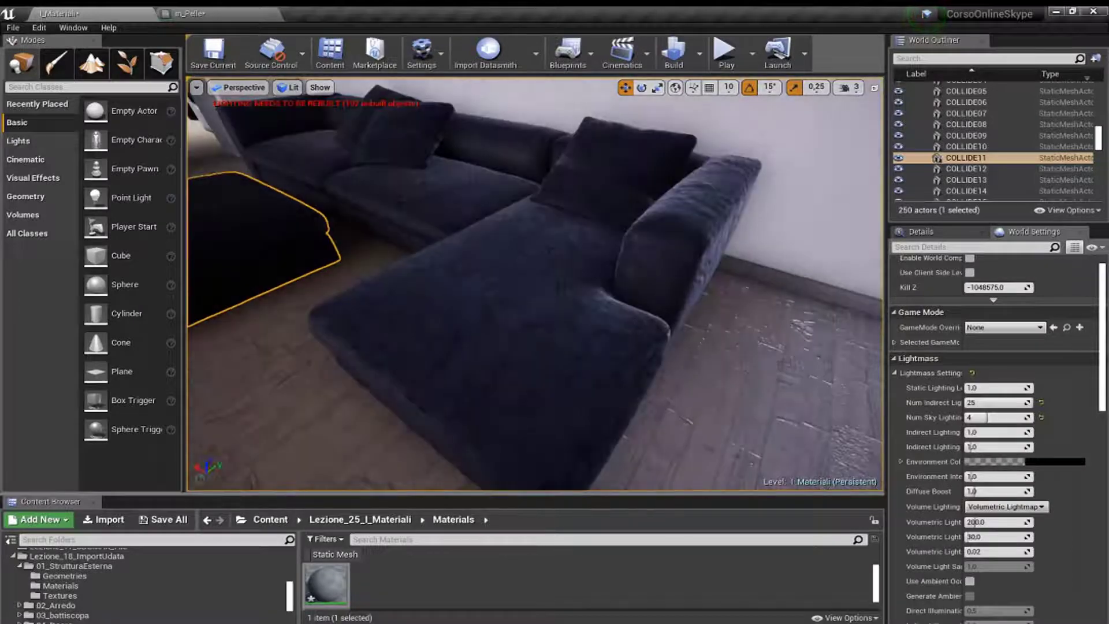
{"action": "left_click_drag", "start_coordinate": [441, 242], "coordinate": [441, 260]}
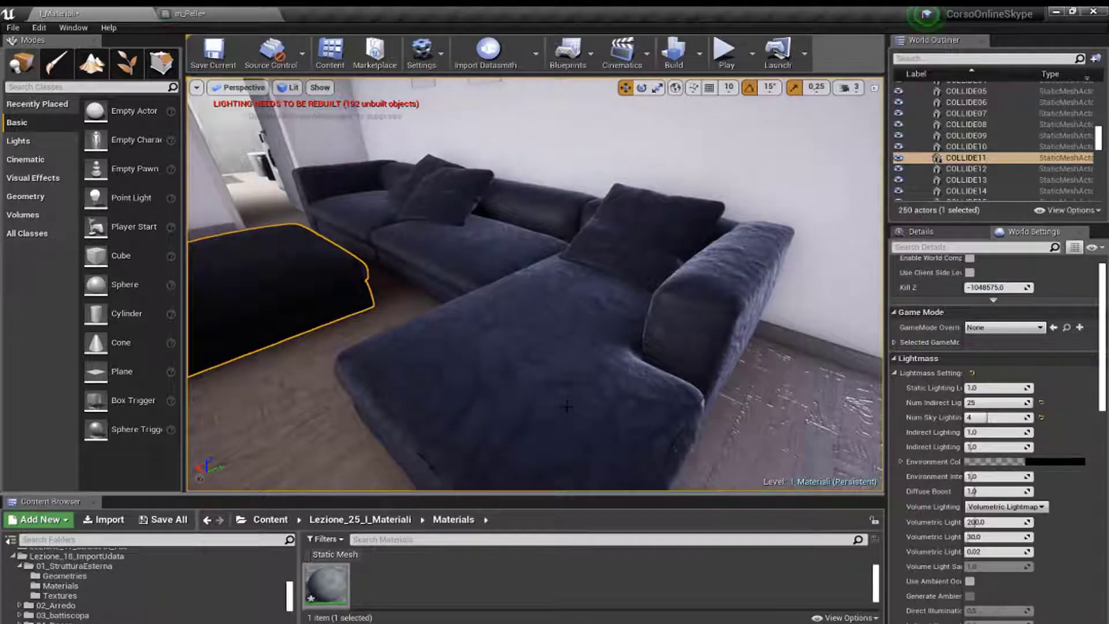
{"action": "left_click_drag", "start_coordinate": [534, 313], "coordinate": [636, 308]}
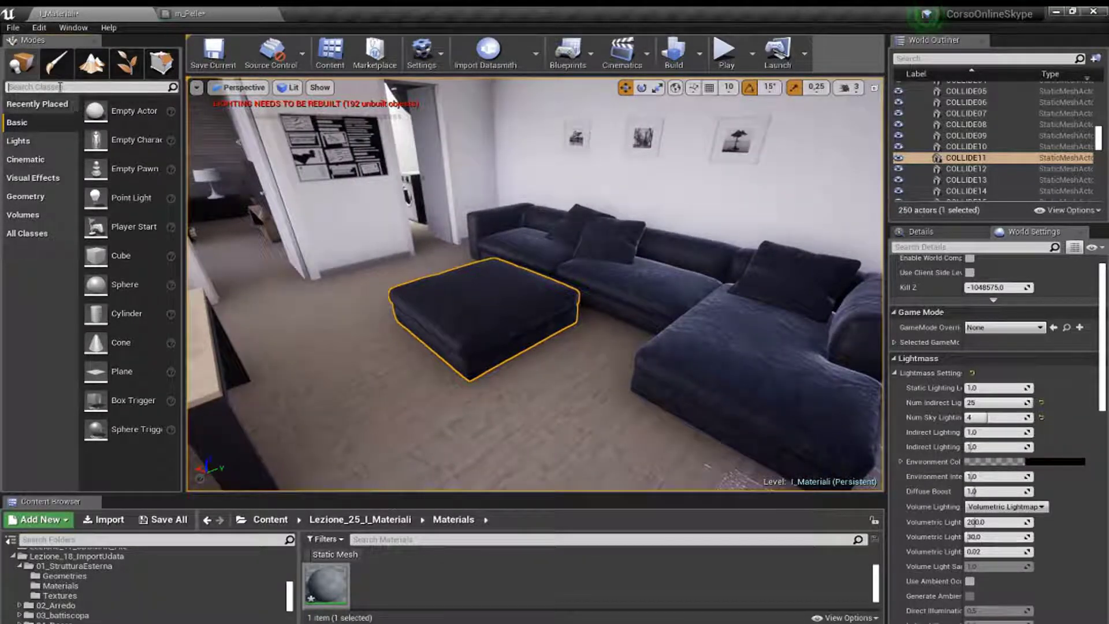
Step: Place a sphere reflection capture above the sofa
{"action": "type", "text": "sph"}
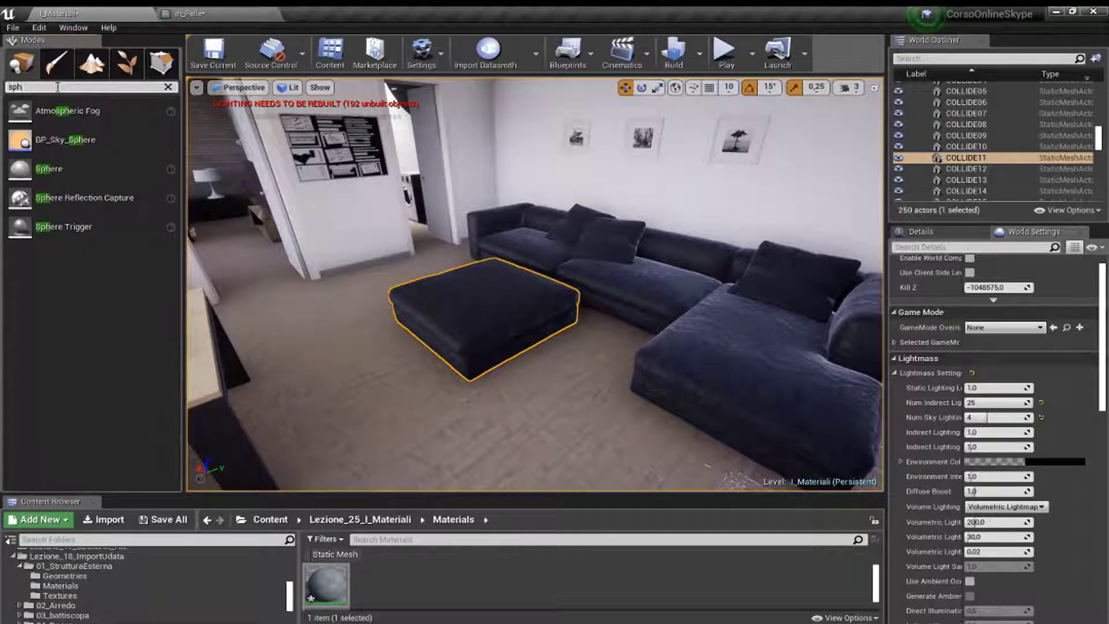
{"action": "mouse_move", "coordinate": [84, 197]}
{"action": "left_mouse_down"}
{"action": "mouse_move", "coordinate": [662, 295]}
{"action": "mouse_move", "coordinate": [651, 287]}
{"action": "left_mouse_up"}
{"action": "left_click_drag", "start_coordinate": [836, 437], "coordinate": [866, 452]}
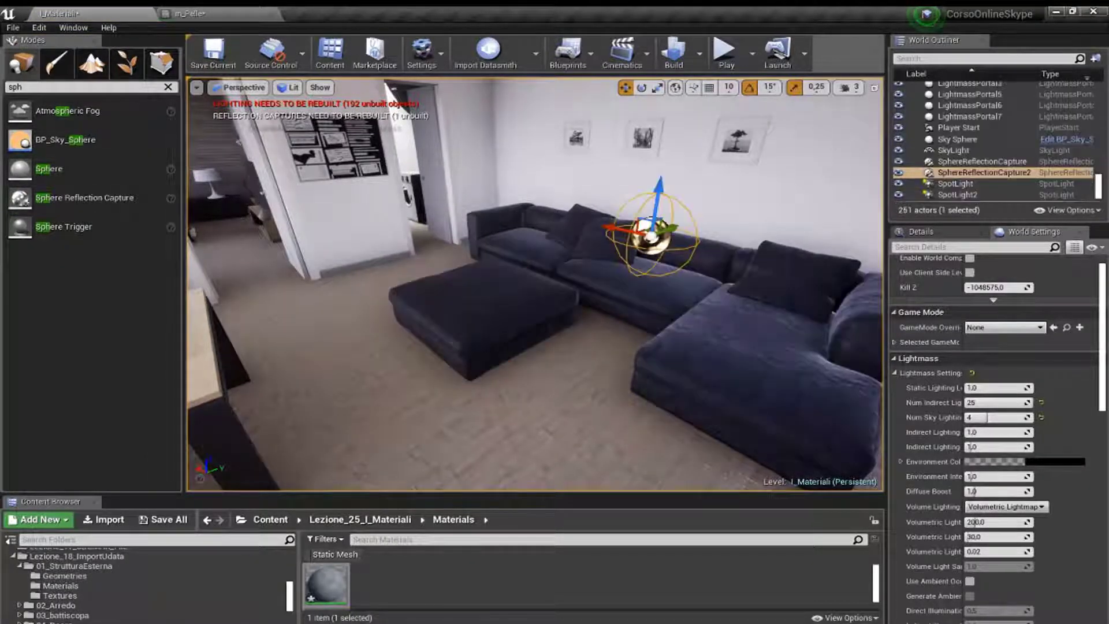
Step: Set the sofa capture's influence radius to 500
{"action": "left_click", "coordinate": [942, 232]}
{"action": "left_click", "coordinate": [995, 357]}
{"action": "type", "text": "500"}
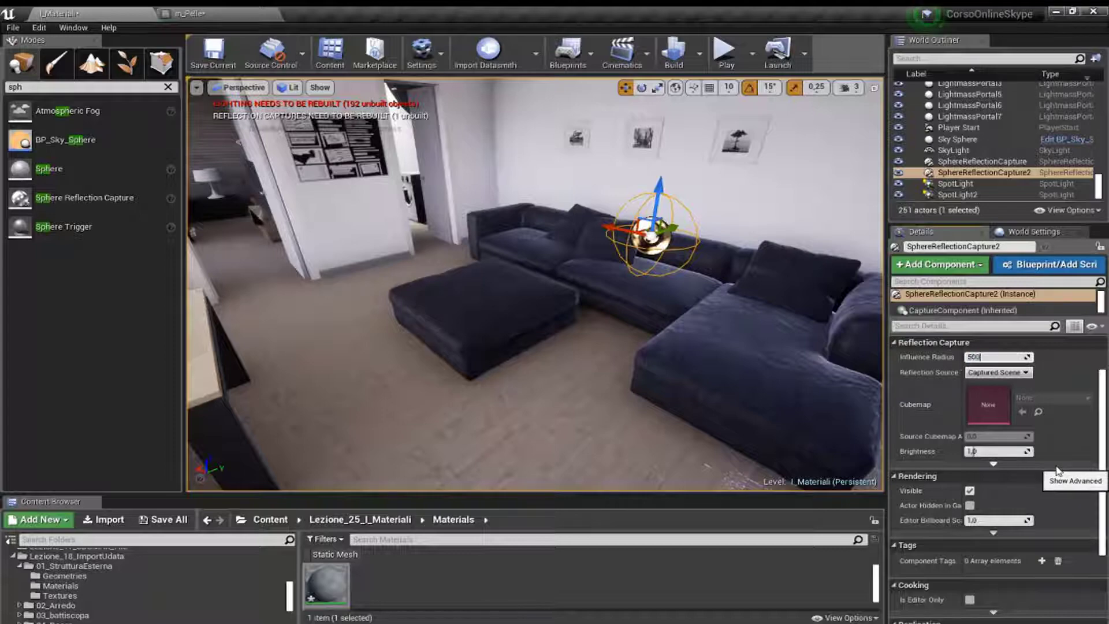
{"action": "key", "text": "Return"}
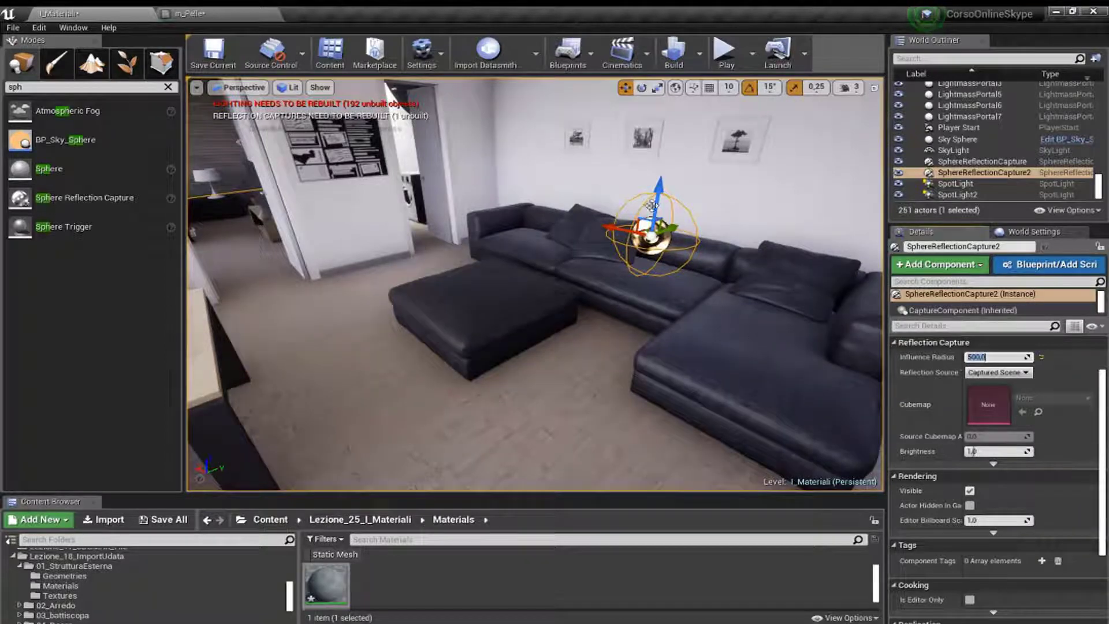
{"action": "mouse_move", "coordinate": [652, 204]}
{"action": "right_mouse_down"}
{"action": "mouse_move", "coordinate": [578, 208]}
{"action": "mouse_move", "coordinate": [612, 219]}
{"action": "mouse_move", "coordinate": [578, 231]}
{"action": "mouse_move", "coordinate": [668, 363]}
{"action": "right_mouse_up"}
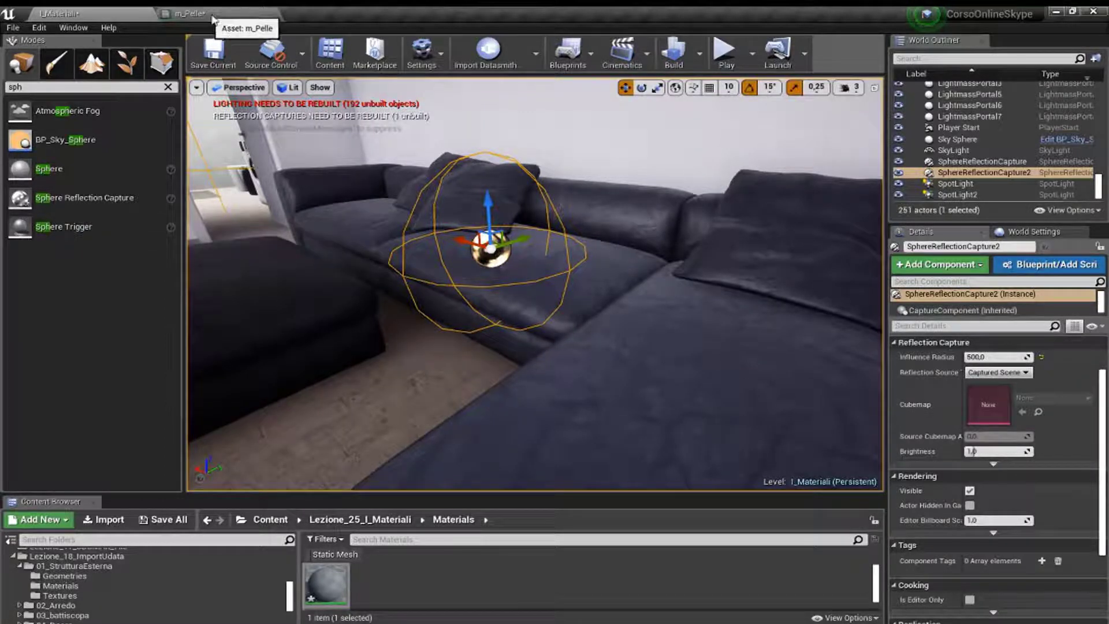
Step: In the m_Pelle graph, add Constant nodes wired to Specular and Roughness
{"action": "left_click", "coordinate": [190, 14]}
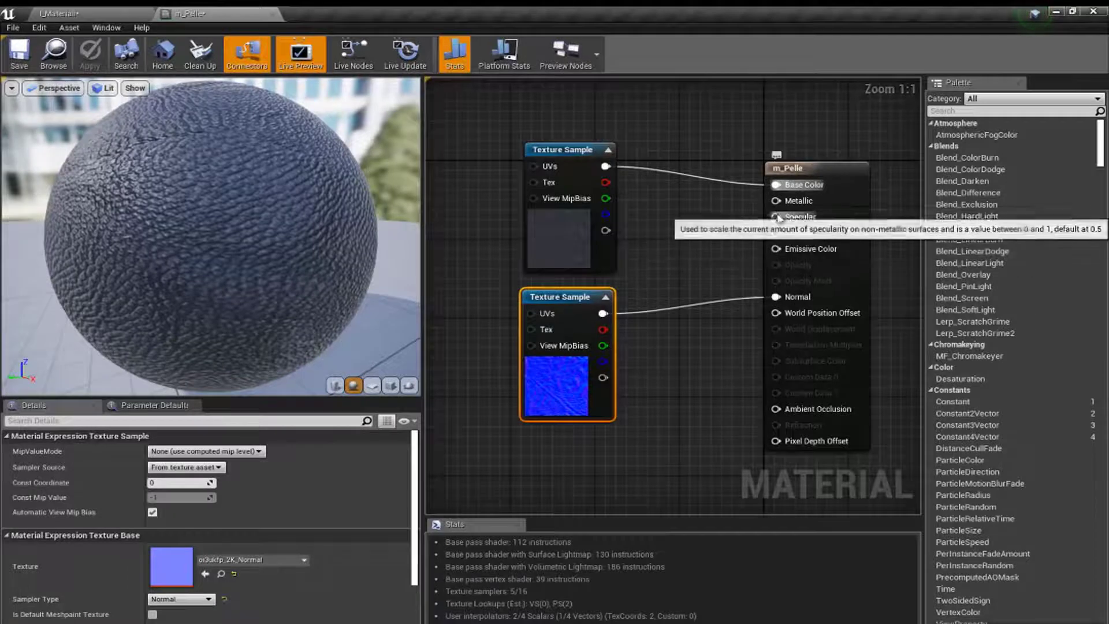
{"action": "left_click_drag", "start_coordinate": [776, 217], "coordinate": [616, 474]}
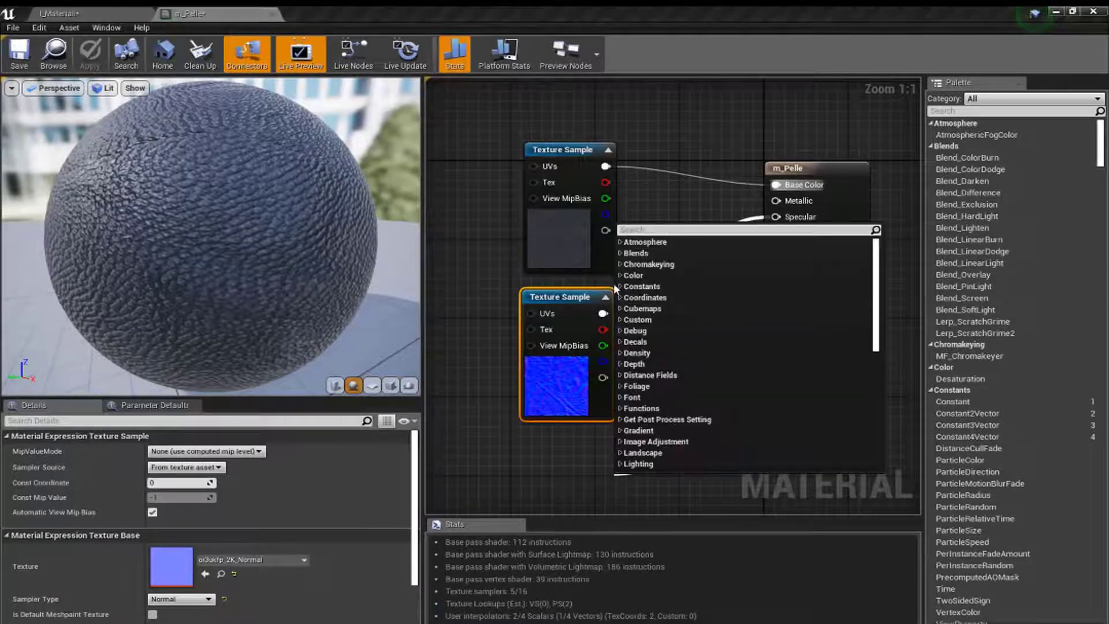
{"action": "left_click", "coordinate": [619, 287]}
{"action": "left_click", "coordinate": [641, 301]}
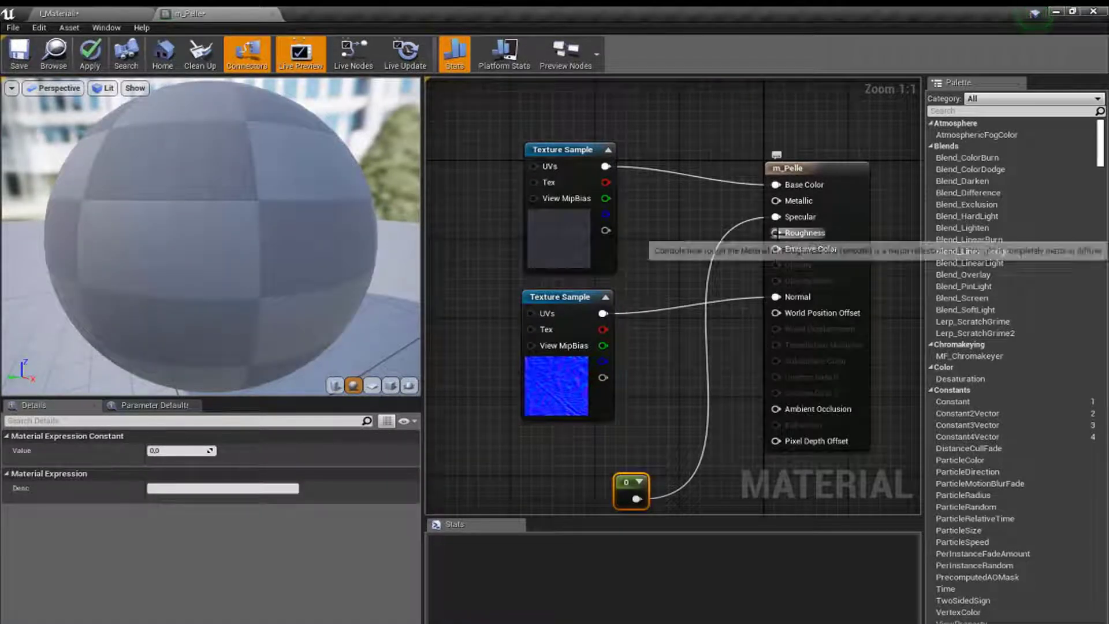
{"action": "left_click_drag", "start_coordinate": [776, 232], "coordinate": [620, 442]}
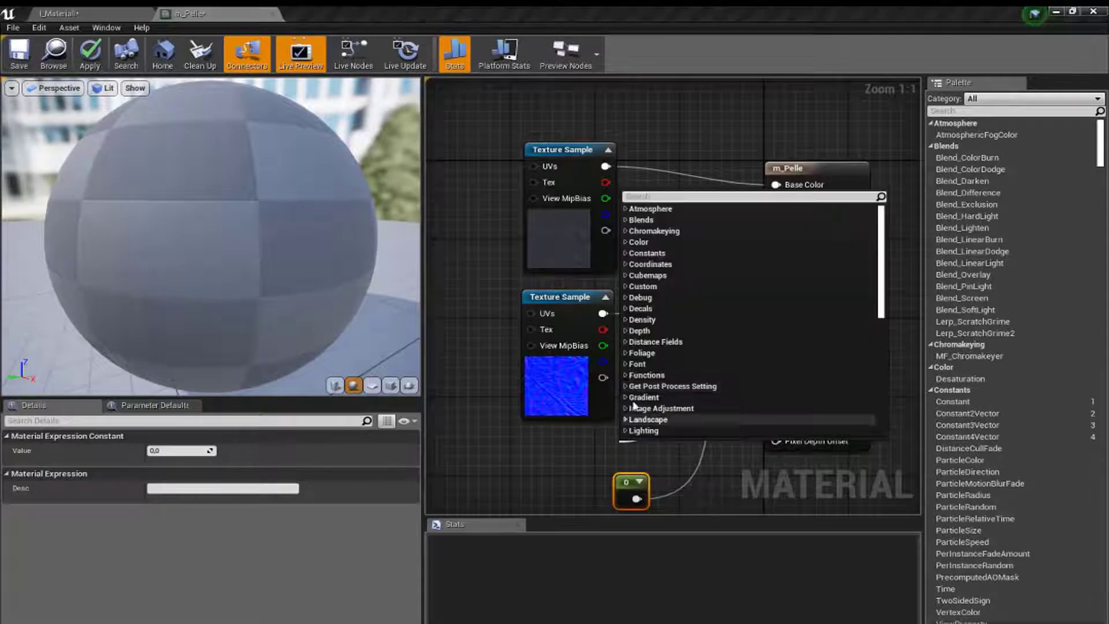
{"action": "left_click", "coordinate": [635, 254]}
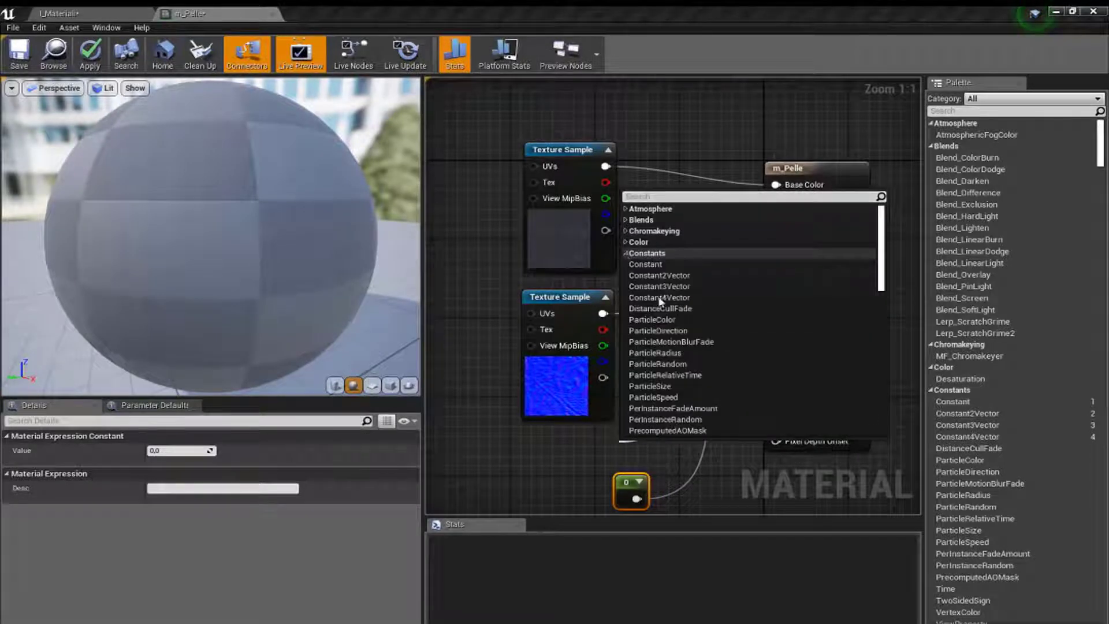
{"action": "left_click", "coordinate": [656, 267]}
{"action": "mouse_move", "coordinate": [632, 446]}
{"action": "left_mouse_down"}
{"action": "mouse_move", "coordinate": [655, 363]}
{"action": "mouse_move", "coordinate": [718, 482]}
{"action": "left_mouse_up"}
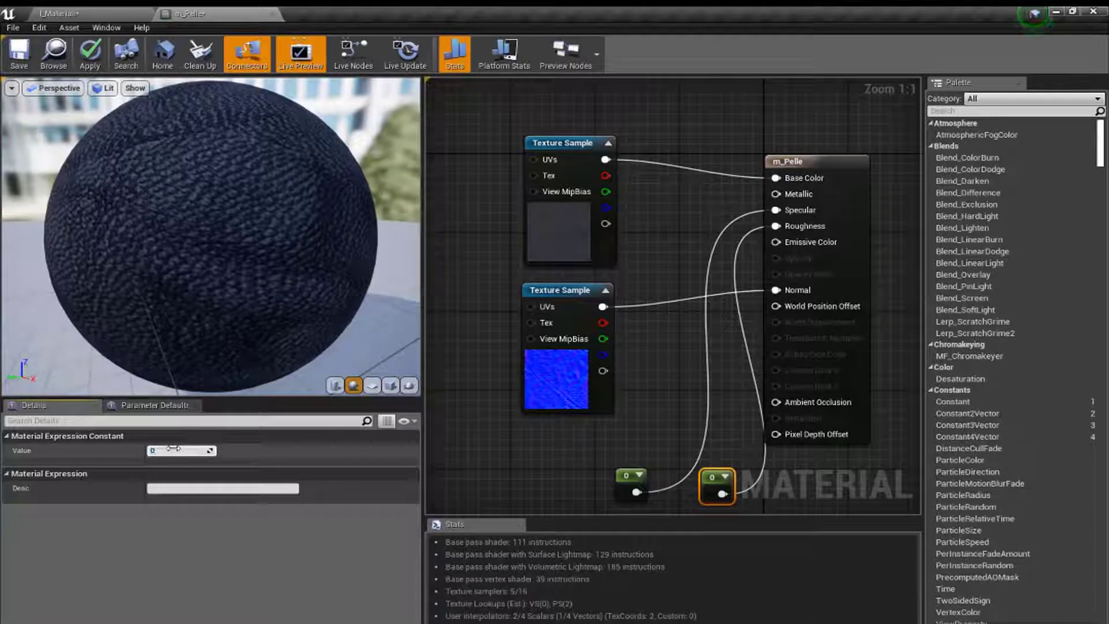
Step: Set the Roughness constant to 0.35 and the Specular constant to 0.25
{"action": "type", "text": ".35"}
{"action": "key", "text": "Return"}
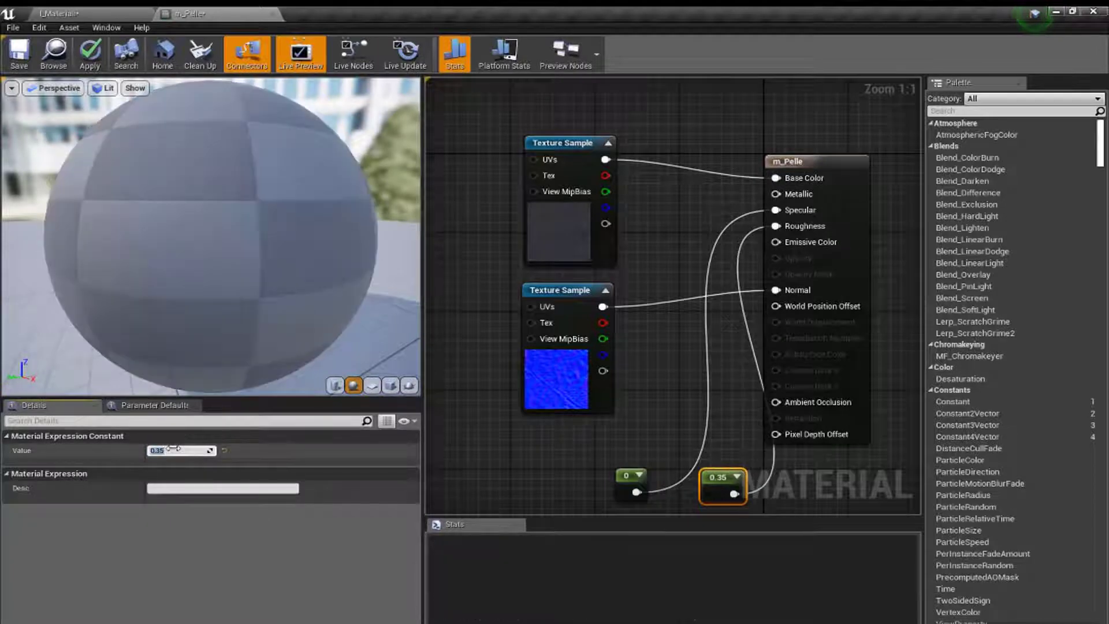
{"action": "left_click", "coordinate": [630, 485]}
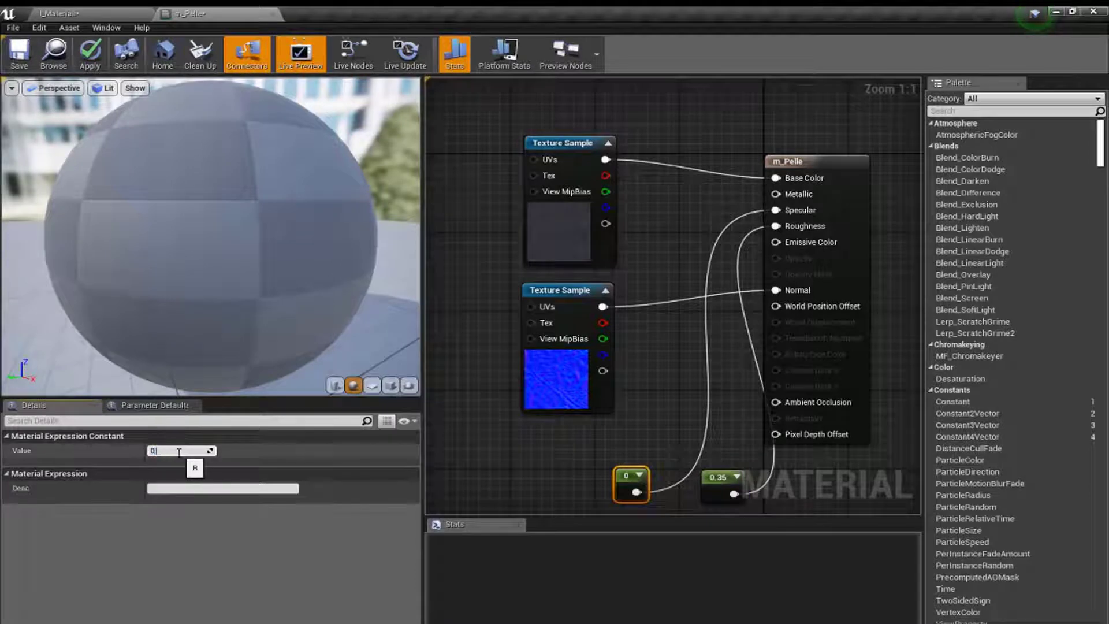
{"action": "type", "text": ".25"}
{"action": "key", "text": "Return"}
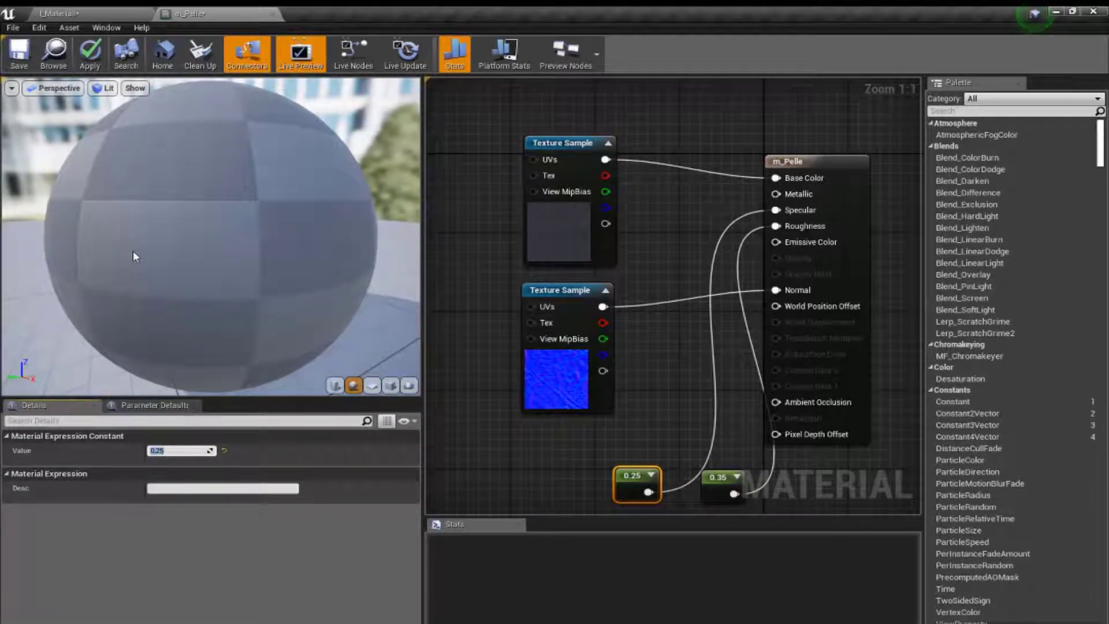
Step: Arrange both constants beside the material node, preview the leather, and save m_Pelle
{"action": "mouse_move", "coordinate": [648, 481]}
{"action": "left_mouse_down"}
{"action": "mouse_move", "coordinate": [607, 106]}
{"action": "mouse_move", "coordinate": [681, 116]}
{"action": "left_mouse_up"}
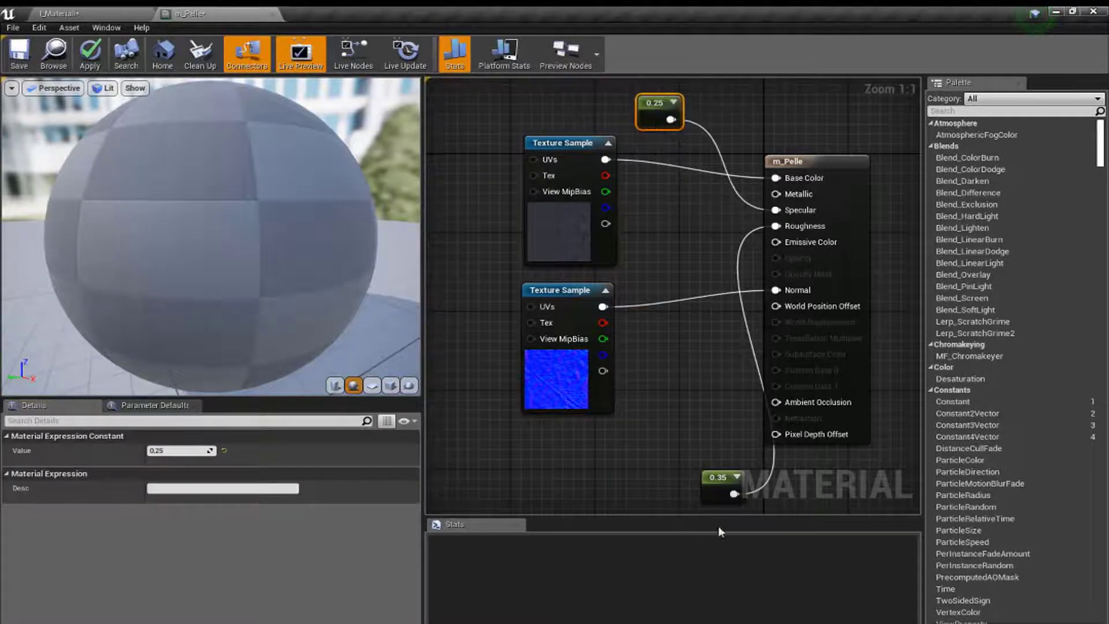
{"action": "left_click_drag", "start_coordinate": [706, 475], "coordinate": [665, 258]}
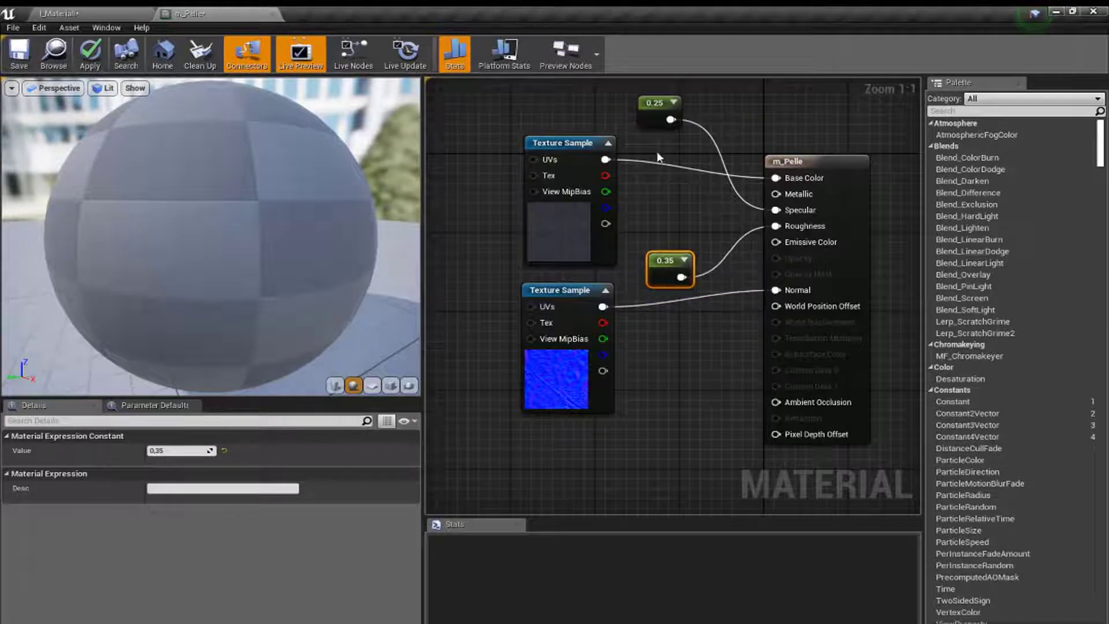
{"action": "left_click_drag", "start_coordinate": [656, 124], "coordinate": [654, 182]}
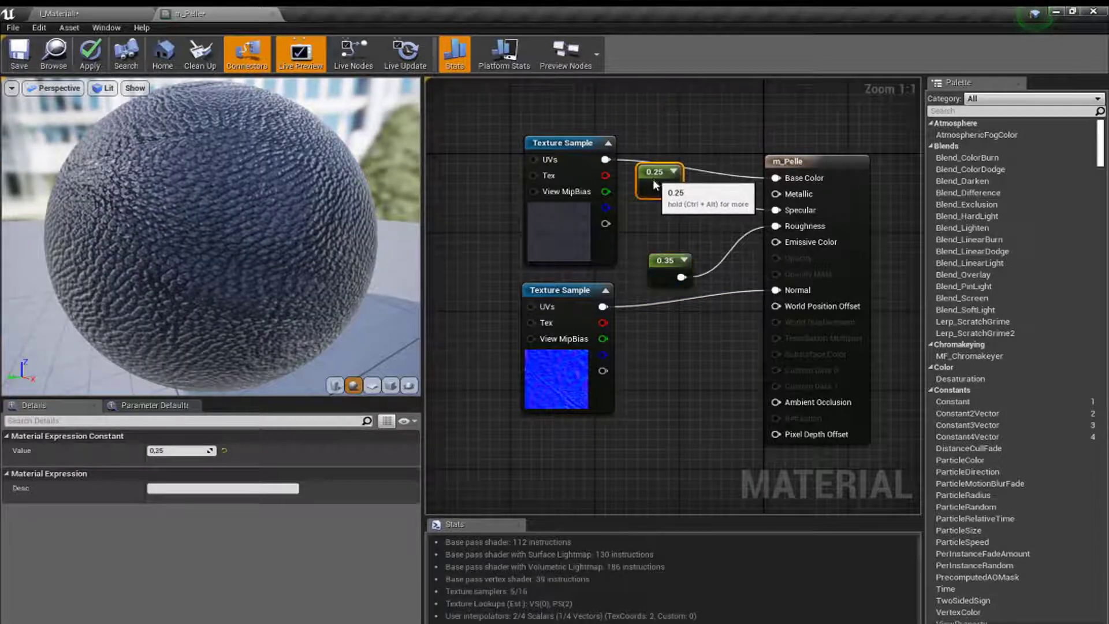
{"action": "left_click_drag", "start_coordinate": [154, 239], "coordinate": [116, 231]}
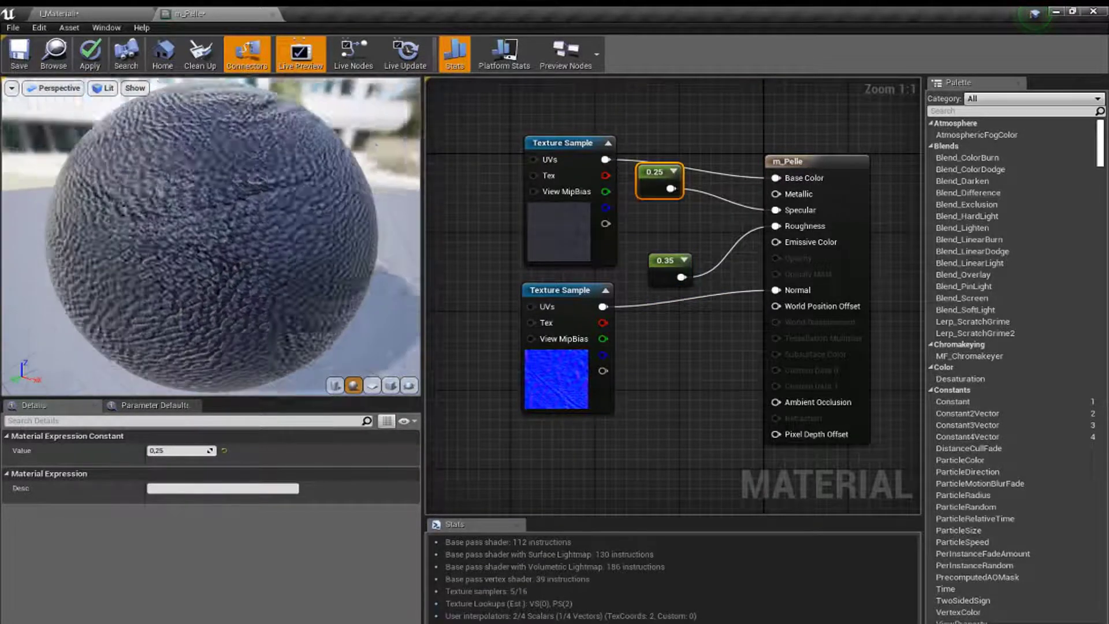
{"action": "left_click", "coordinate": [19, 51]}
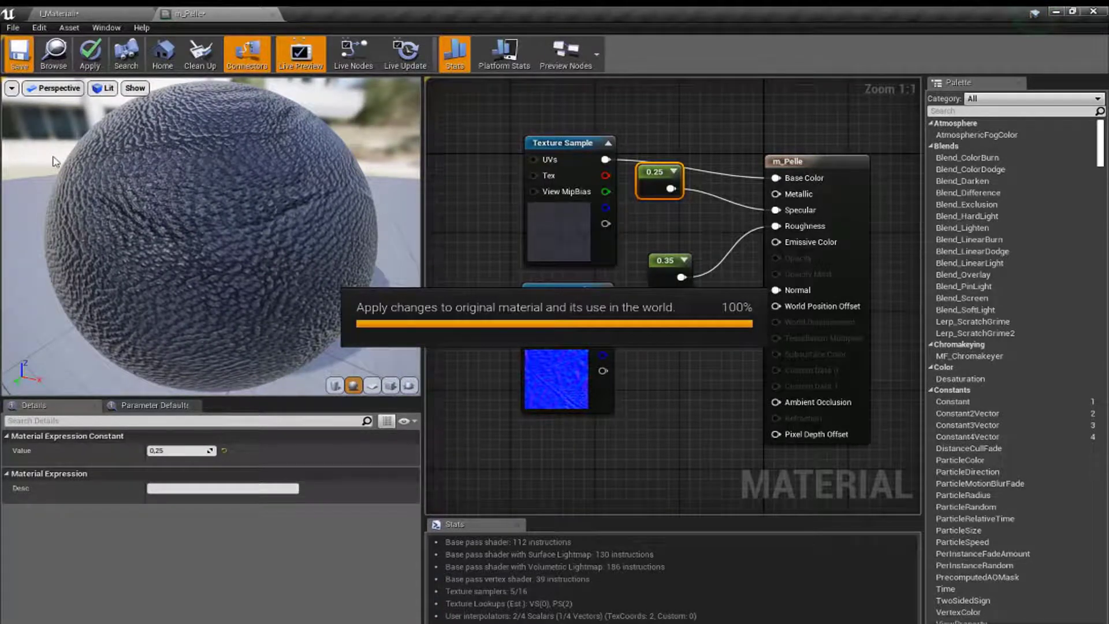
Step: Lower SphereReflectionCapture2's brightness to about 0.5, then return to the m_Pelle graph
{"action": "left_click", "coordinate": [83, 13]}
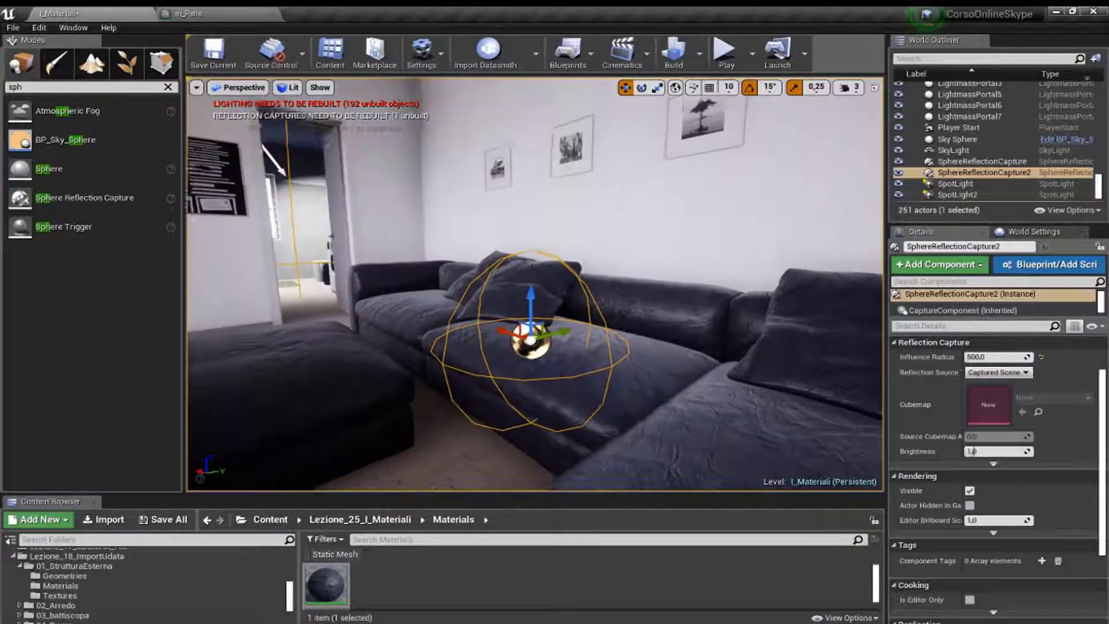
{"action": "right_click_drag", "start_coordinate": [532, 289], "coordinate": [440, 301]}
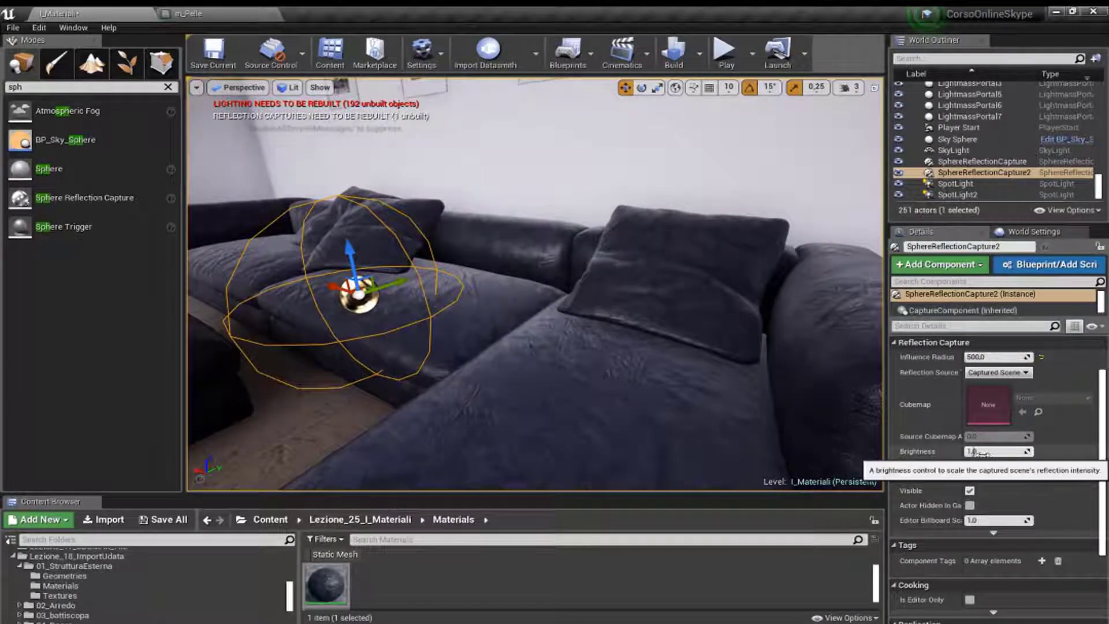
{"action": "mouse_move", "coordinate": [973, 451]}
{"action": "left_mouse_down"}
{"action": "mouse_move", "coordinate": [953, 451]}
{"action": "mouse_move", "coordinate": [994, 451]}
{"action": "left_mouse_up"}
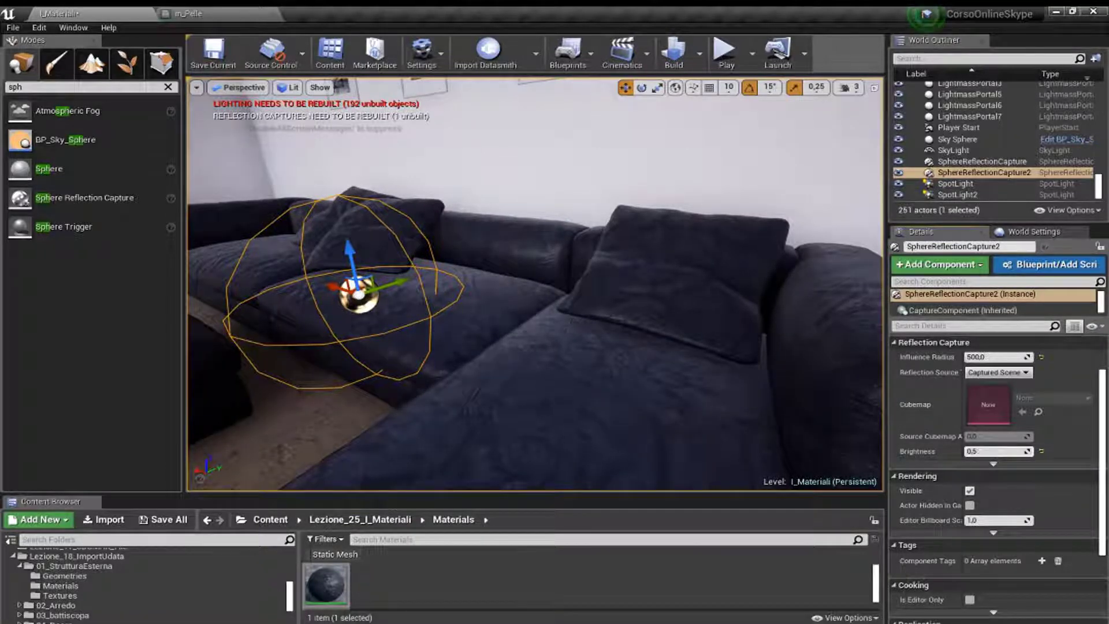
{"action": "left_click", "coordinate": [188, 13]}
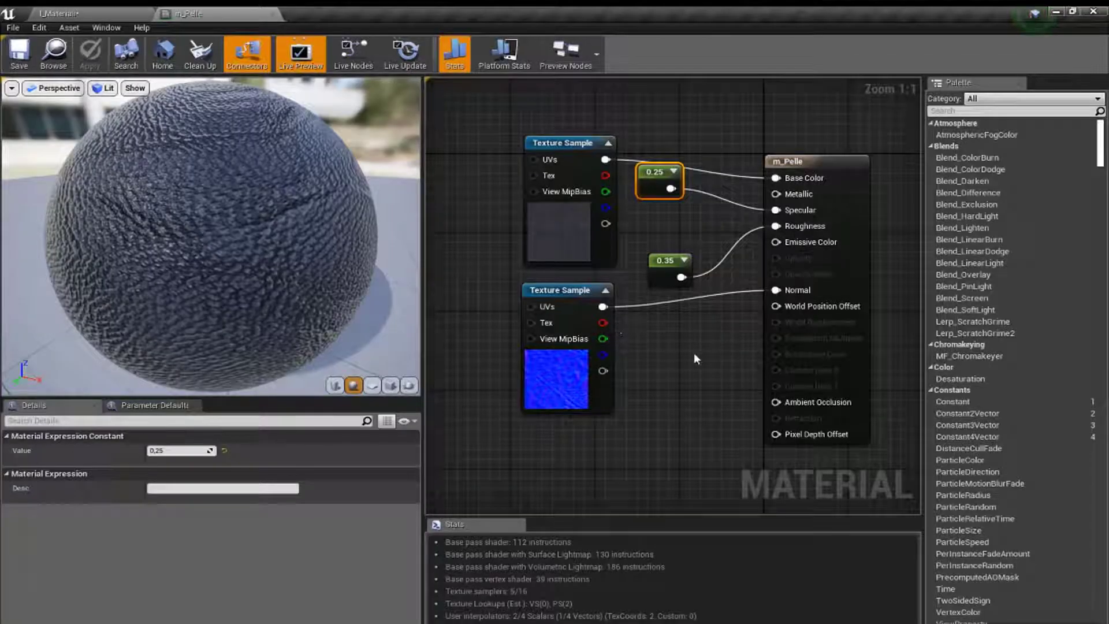
Step: Add a 0 Constant node feeding Metallic and place it above the other constants
{"action": "left_click_drag", "start_coordinate": [658, 188], "coordinate": [670, 207]}
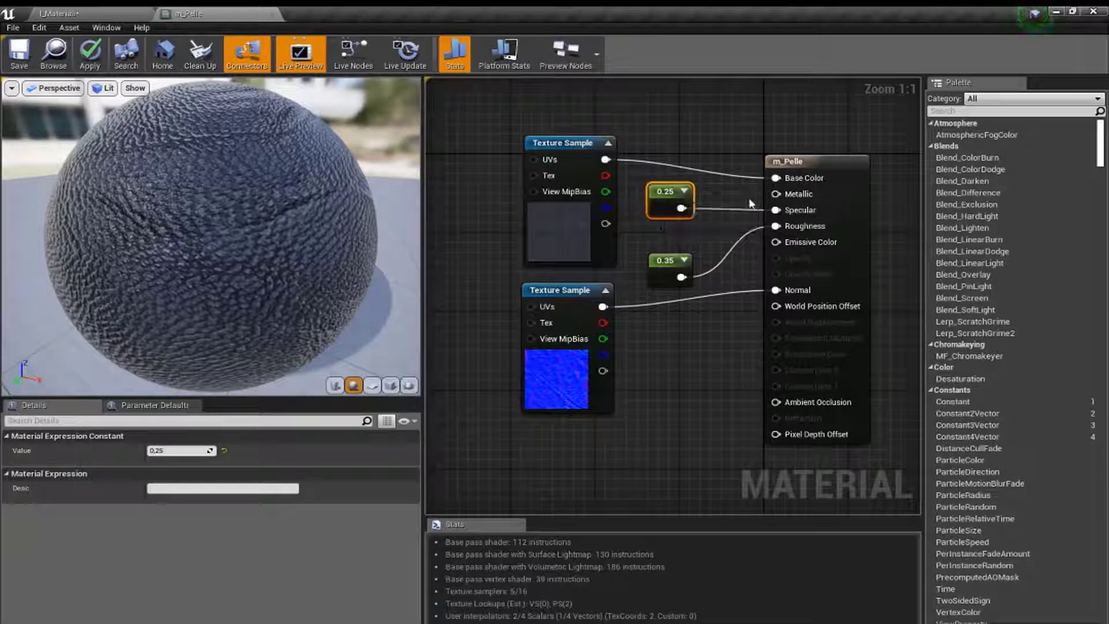
{"action": "left_click_drag", "start_coordinate": [777, 194], "coordinate": [676, 372]}
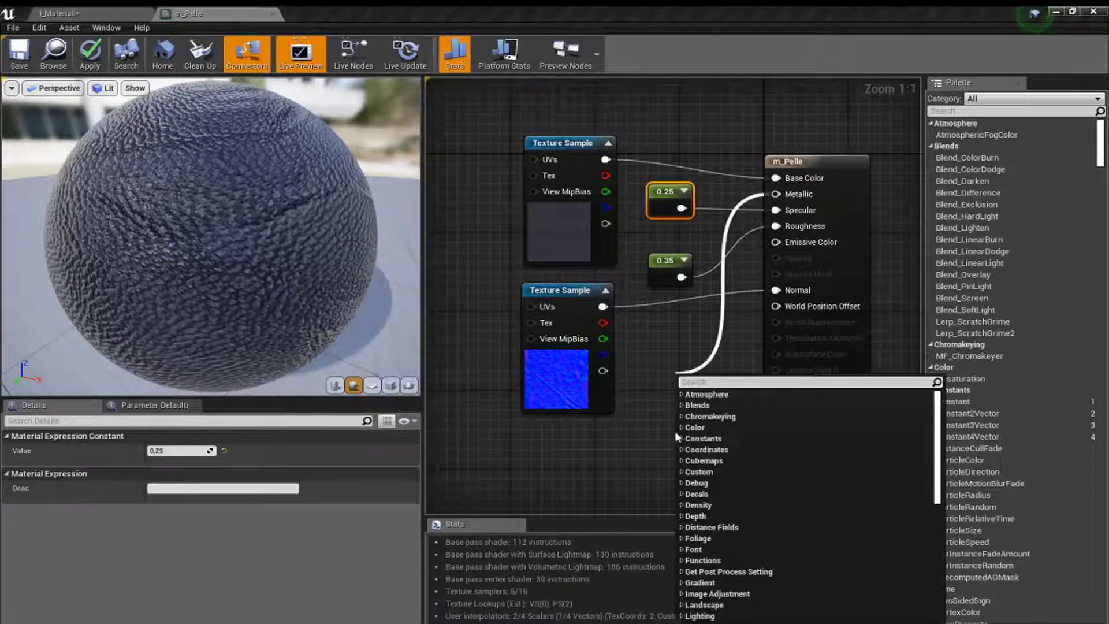
{"action": "left_click", "coordinate": [699, 438]}
{"action": "left_click", "coordinate": [705, 449]}
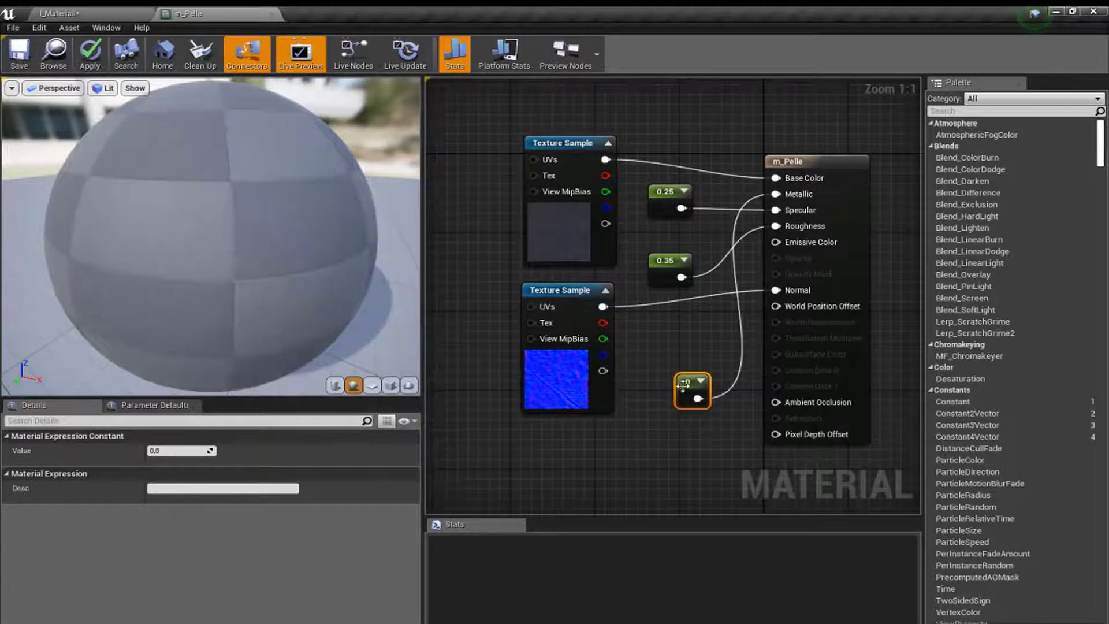
{"action": "mouse_move", "coordinate": [688, 393]}
{"action": "left_mouse_down"}
{"action": "mouse_move", "coordinate": [691, 214]}
{"action": "mouse_move", "coordinate": [657, 115]}
{"action": "left_mouse_up"}
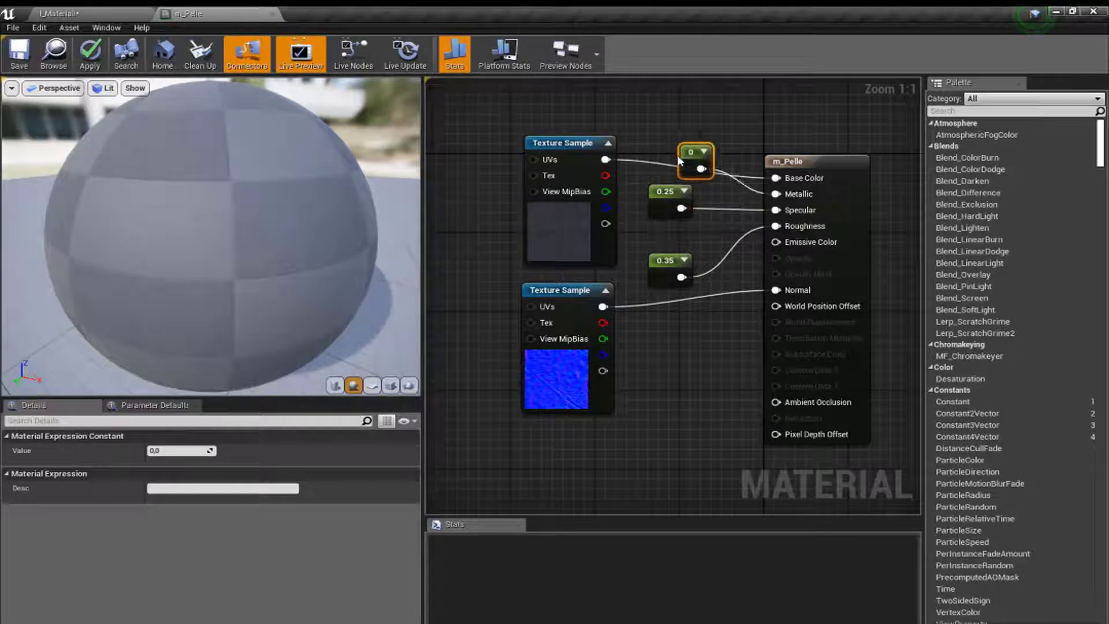
Step: Change the Roughness constant to 0.4
{"action": "left_click", "coordinate": [663, 201]}
{"action": "left_click", "coordinate": [662, 263]}
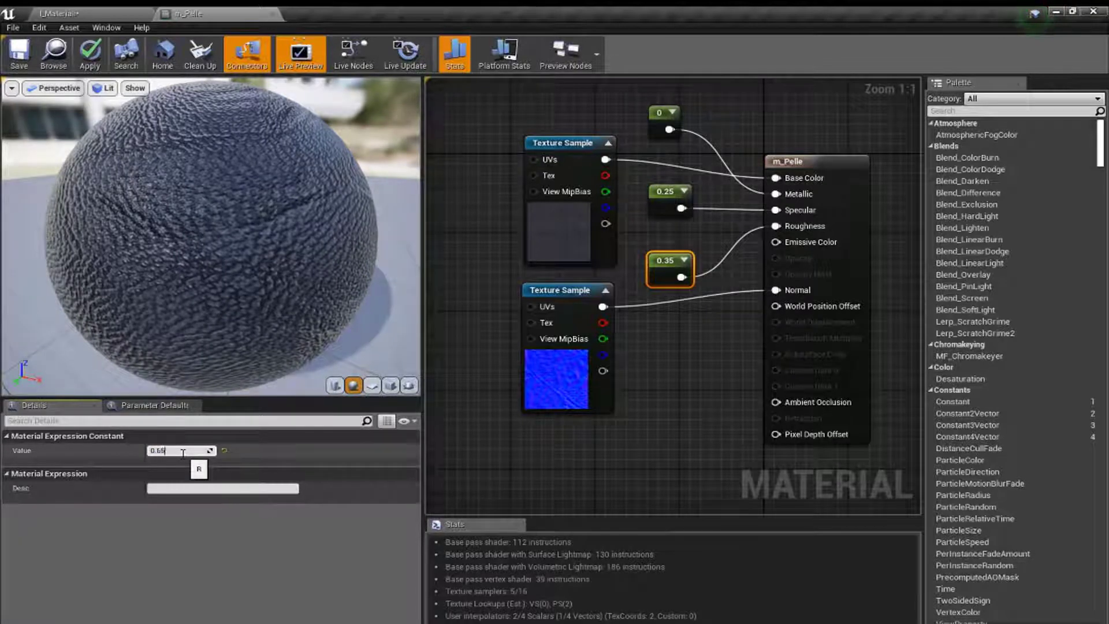
{"action": "key", "text": "Return"}
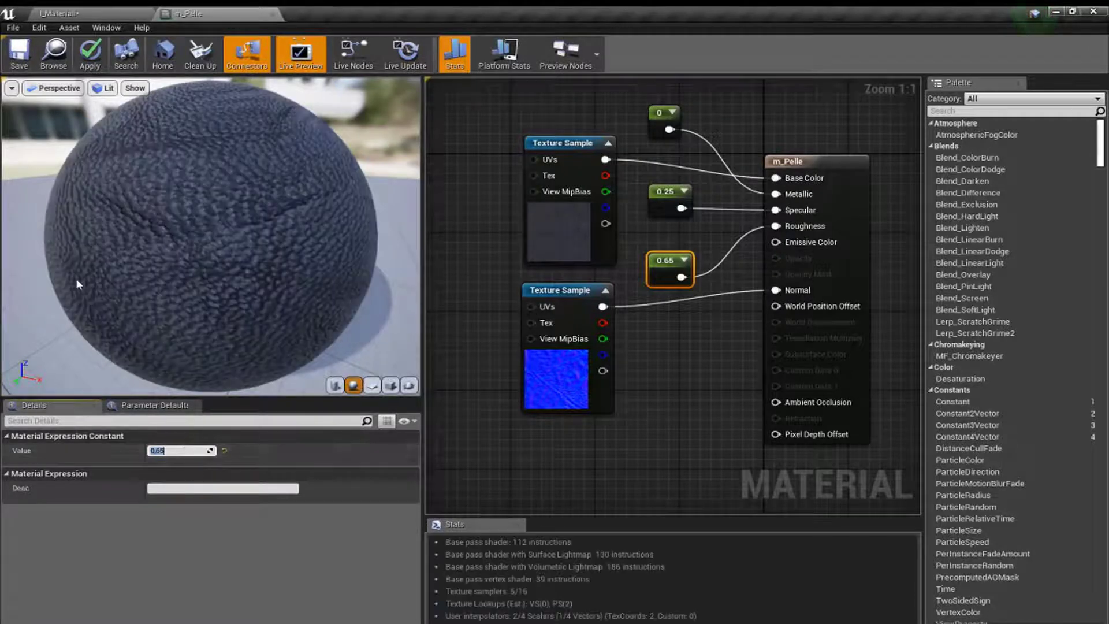
{"action": "left_click_drag", "start_coordinate": [76, 279], "coordinate": [63, 133]}
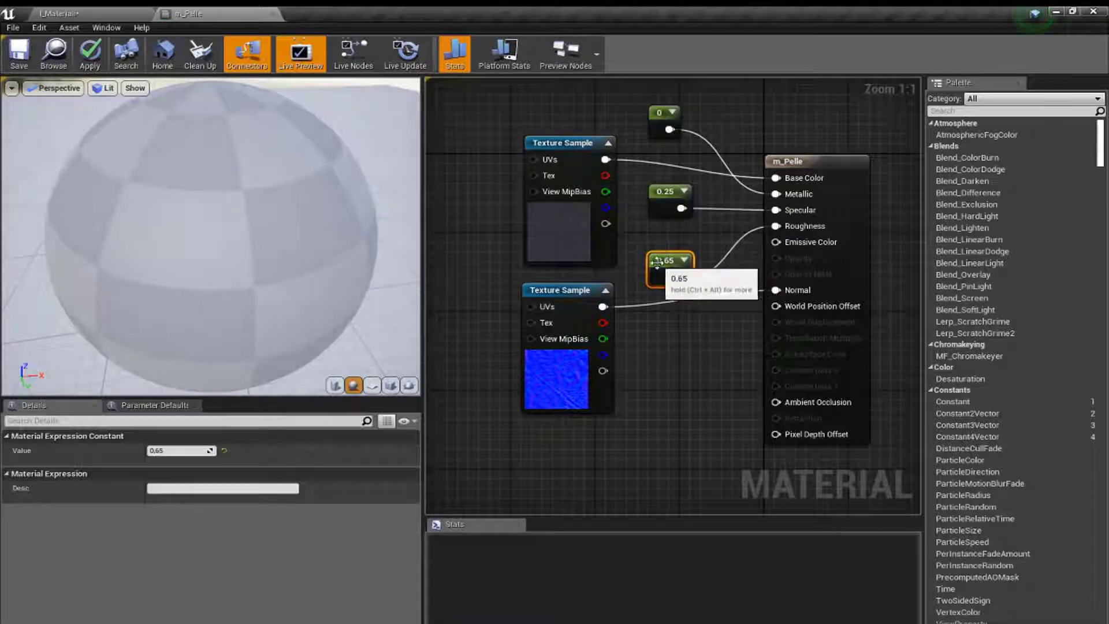
{"action": "left_click", "coordinate": [168, 450]}
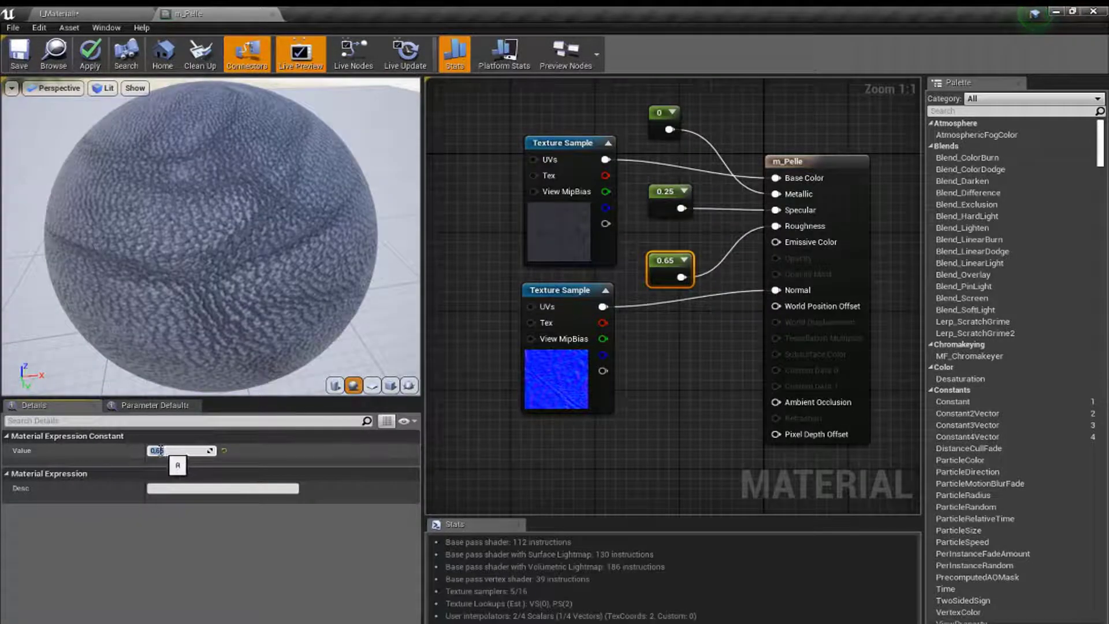
{"action": "type", "text": "0.4"}
{"action": "key", "text": "Return"}
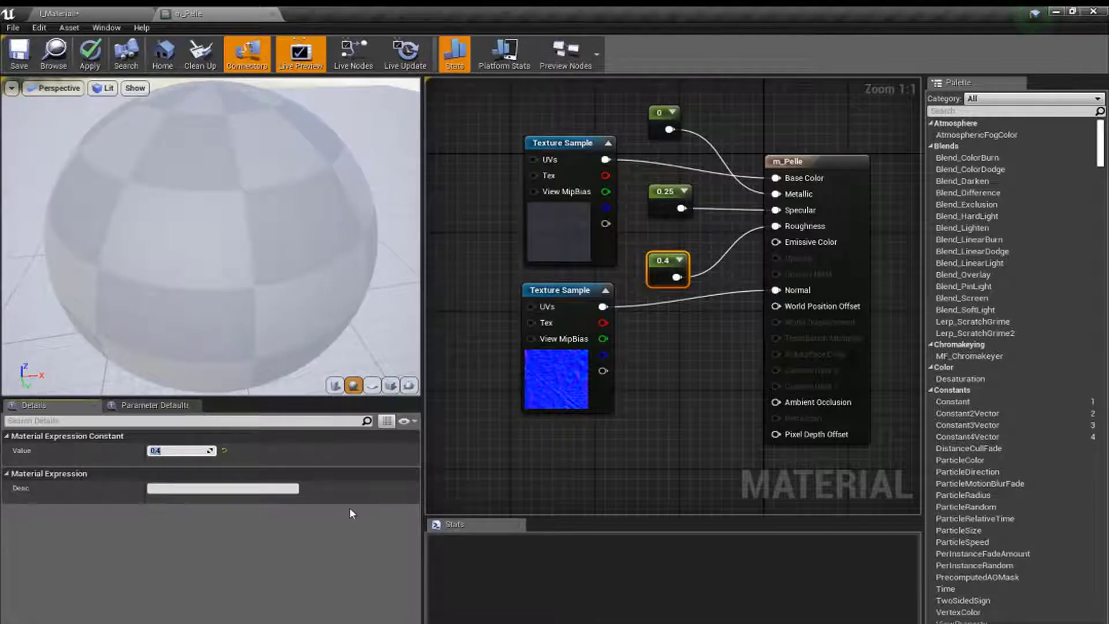
Step: Move the three constants down together, inspect the preview sphere, and save m_Pelle
{"action": "left_click_drag", "start_coordinate": [674, 93], "coordinate": [690, 291]}
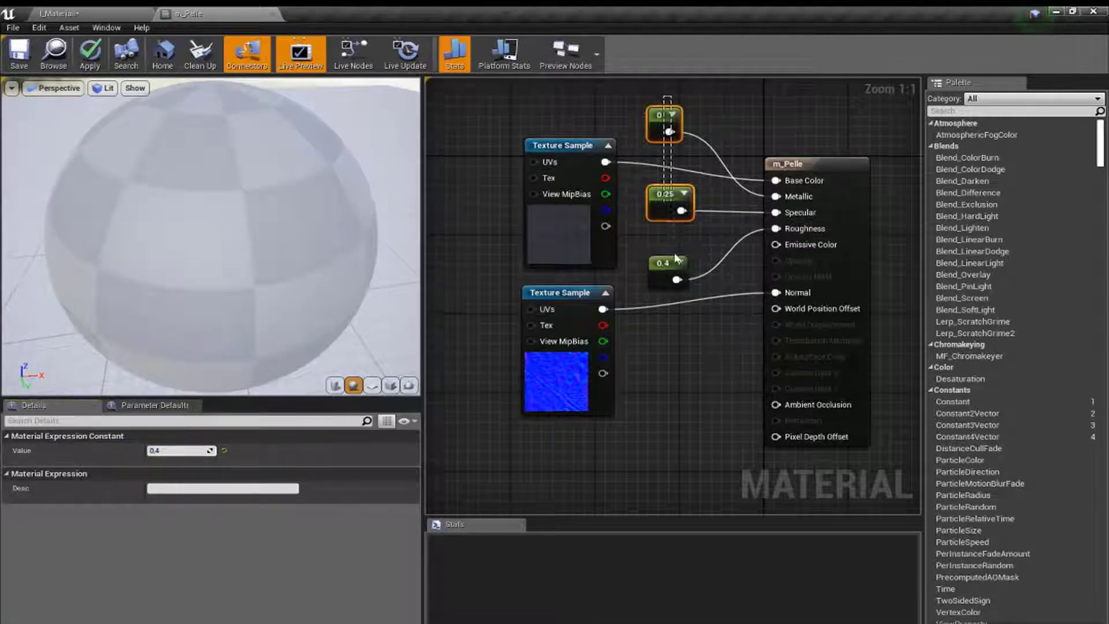
{"action": "left_click_drag", "start_coordinate": [663, 113], "coordinate": [670, 192]}
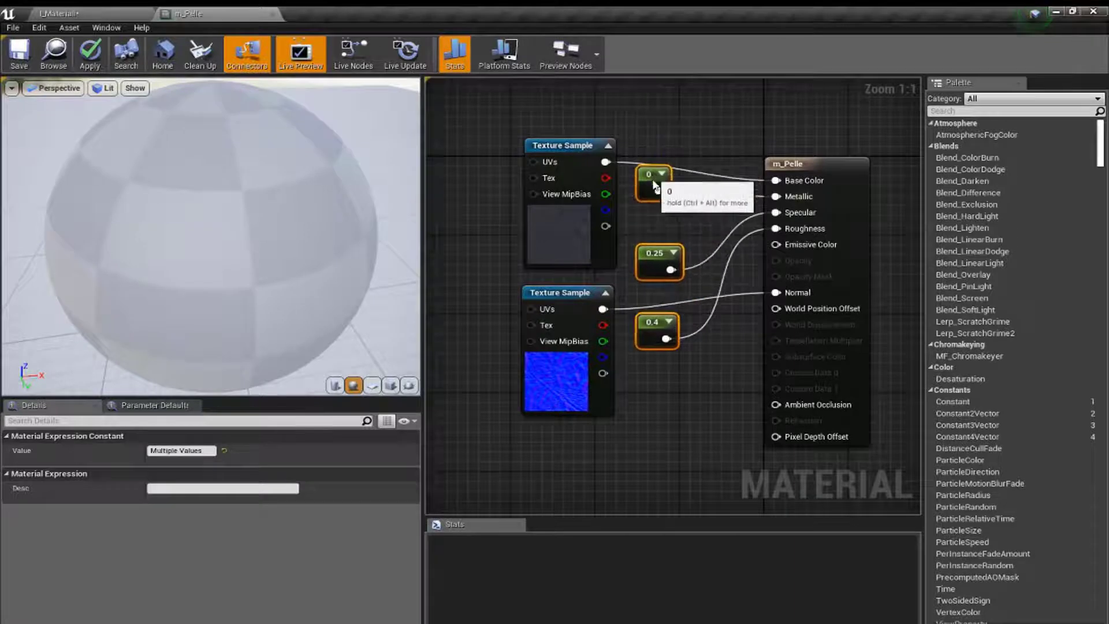
{"action": "left_click", "coordinate": [725, 393]}
{"action": "scroll", "coordinate": [564, 227], "scroll_direction": "down", "scroll_amount": 1}
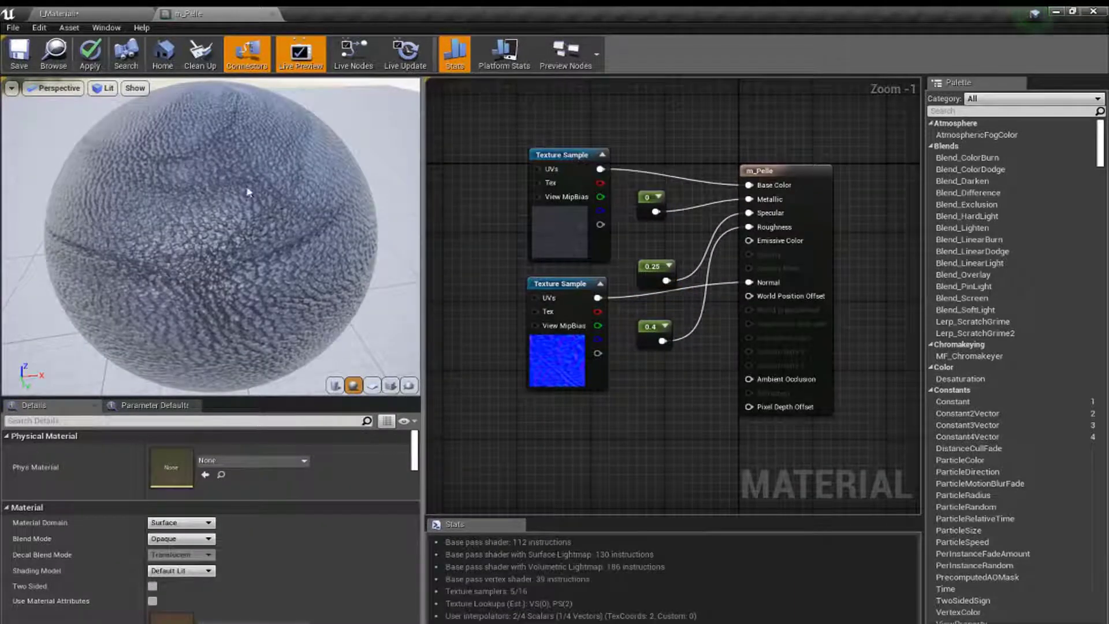
{"action": "left_click_drag", "start_coordinate": [250, 192], "coordinate": [196, 191]}
{"action": "left_click", "coordinate": [19, 52]}
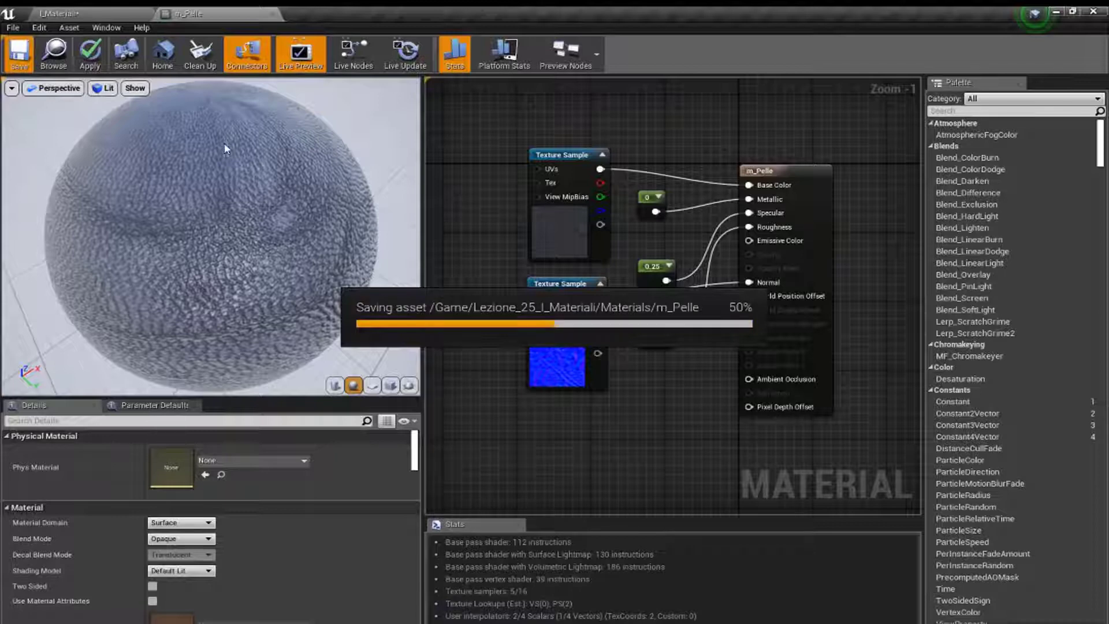
Step: Back in the l_Materiali level, turn toward the dining table and drop in a Sphere Reflection Capture
{"action": "left_click", "coordinate": [93, 13]}
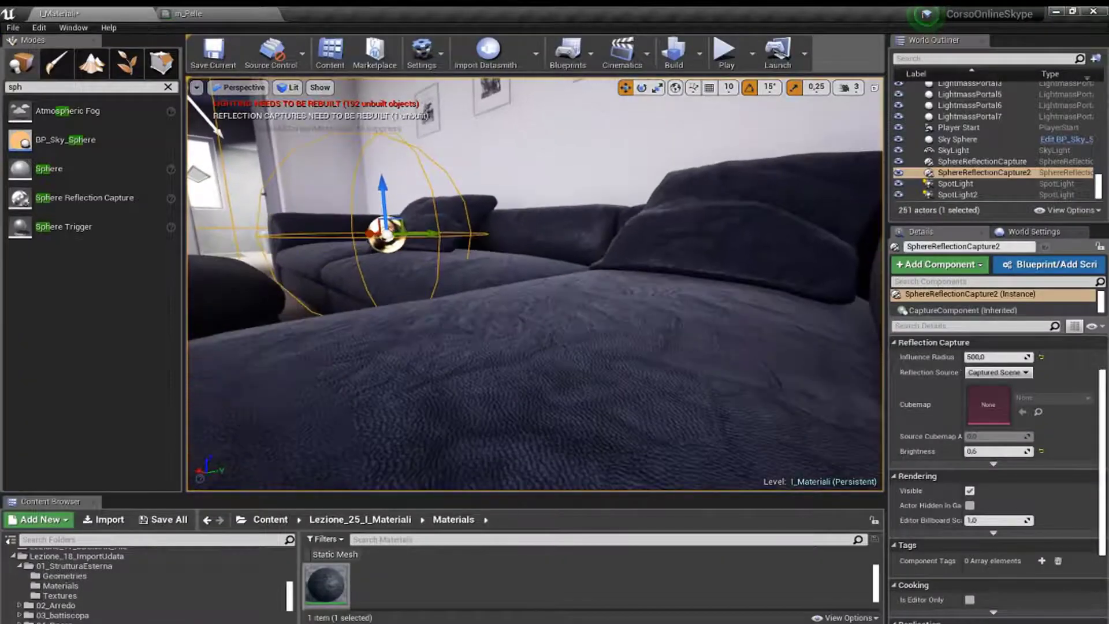
{"action": "mouse_move", "coordinate": [534, 283]}
{"action": "right_mouse_down"}
{"action": "mouse_move", "coordinate": [535, 254]}
{"action": "mouse_move", "coordinate": [564, 300]}
{"action": "right_mouse_up"}
{"action": "mouse_move", "coordinate": [433, 243]}
{"action": "right_mouse_down"}
{"action": "mouse_move", "coordinate": [495, 239]}
{"action": "mouse_move", "coordinate": [476, 223]}
{"action": "right_mouse_up"}
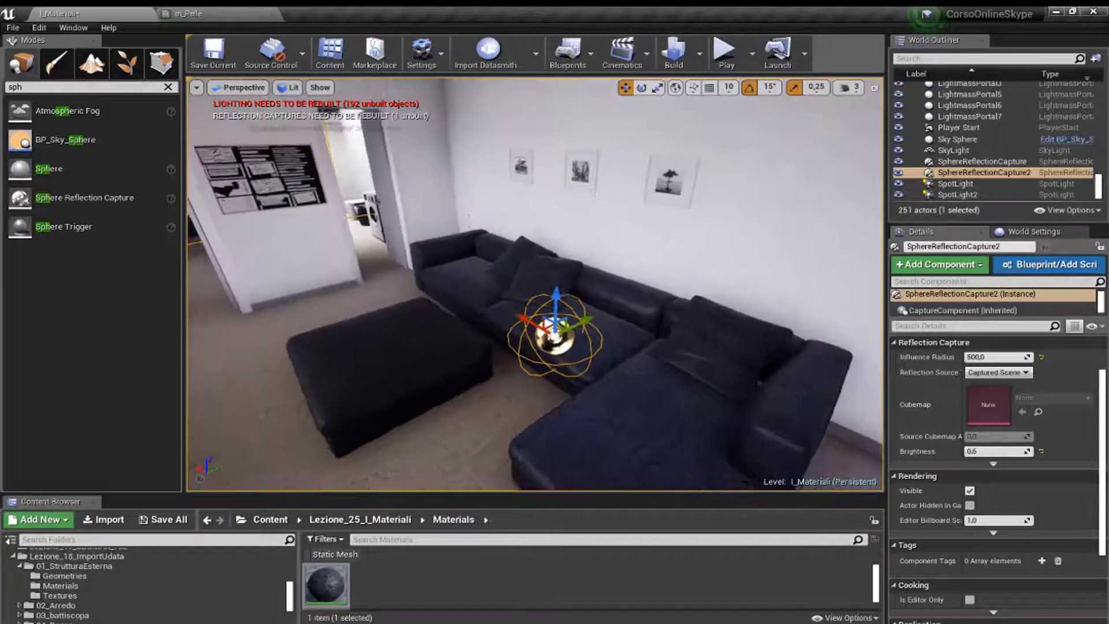
{"action": "mouse_move", "coordinate": [534, 284]}
{"action": "right_mouse_down"}
{"action": "mouse_move", "coordinate": [508, 277]}
{"action": "mouse_move", "coordinate": [508, 266]}
{"action": "mouse_move", "coordinate": [508, 284]}
{"action": "mouse_move", "coordinate": [462, 288]}
{"action": "right_mouse_up"}
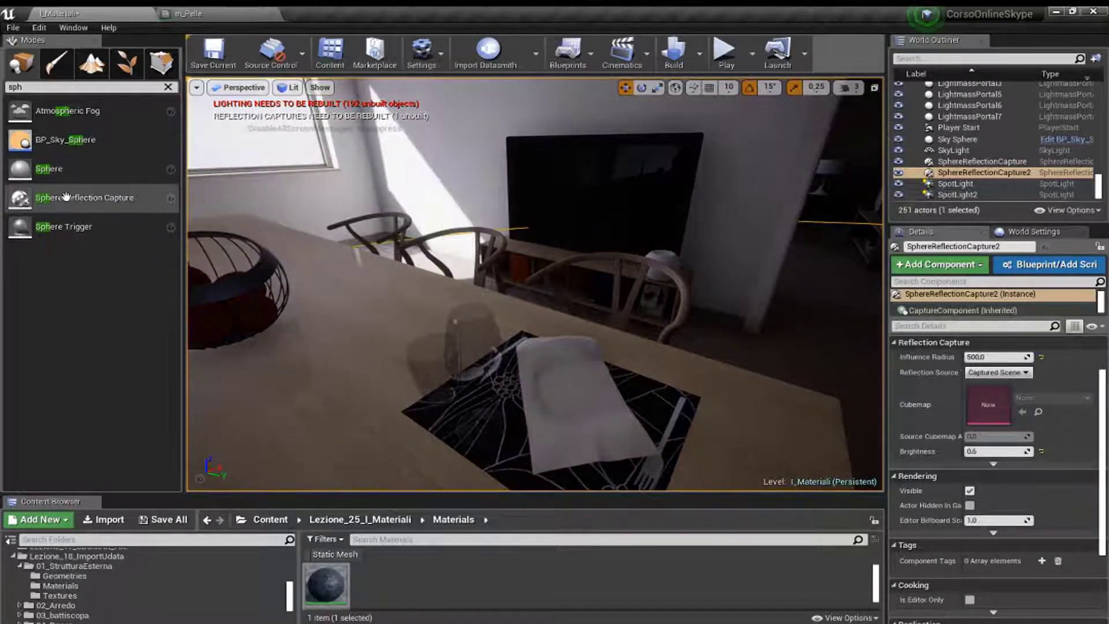
{"action": "left_click_drag", "start_coordinate": [20, 197], "coordinate": [665, 456]}
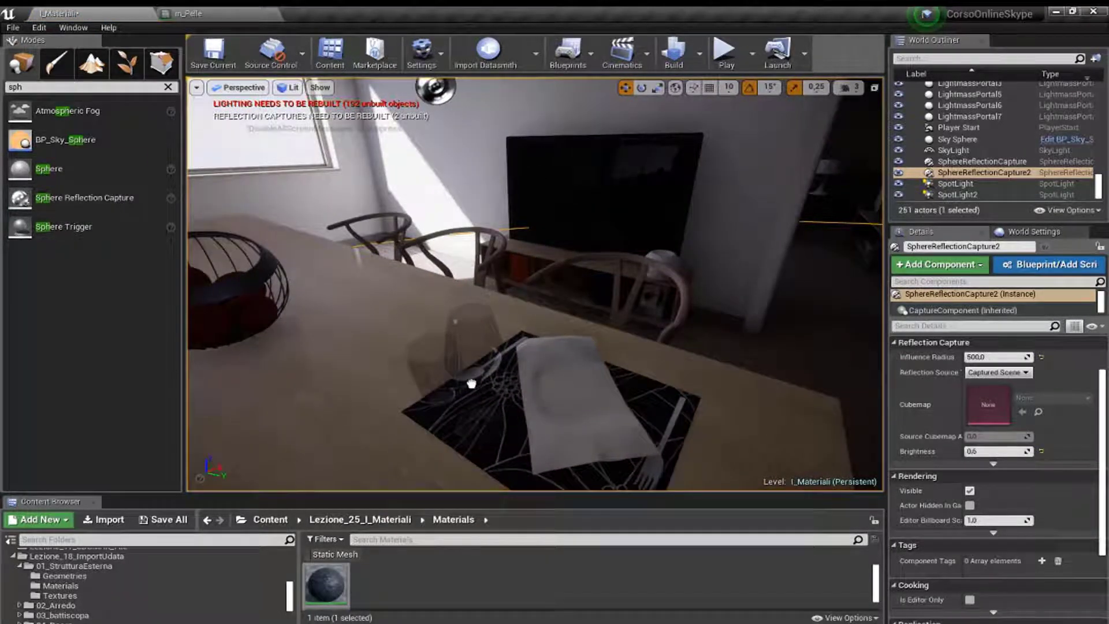
Step: Move SphereReflectionCapture3 above the table and give it an influence radius of 500
{"action": "left_click_drag", "start_coordinate": [471, 383], "coordinate": [457, 332]}
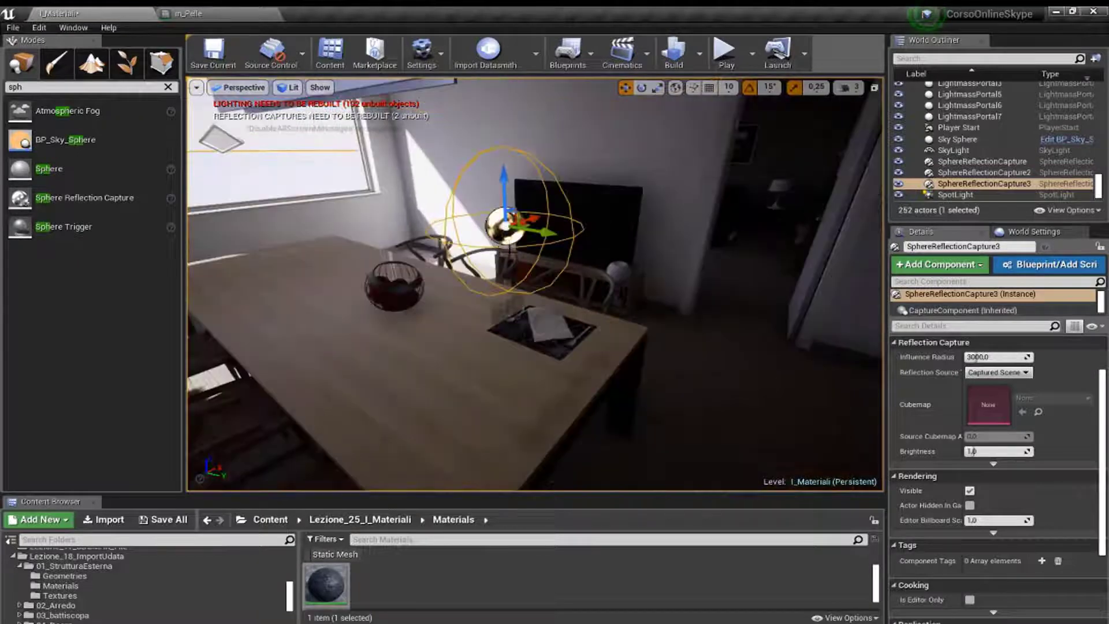
{"action": "left_click_drag", "start_coordinate": [530, 221], "coordinate": [402, 222]}
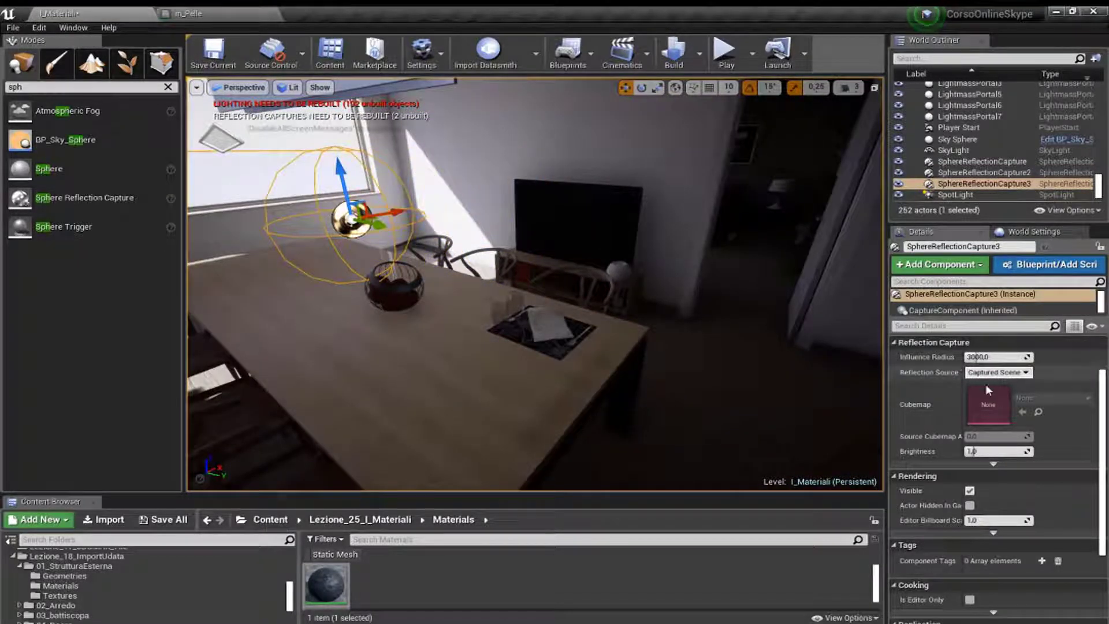
{"action": "left_click", "coordinate": [990, 357]}
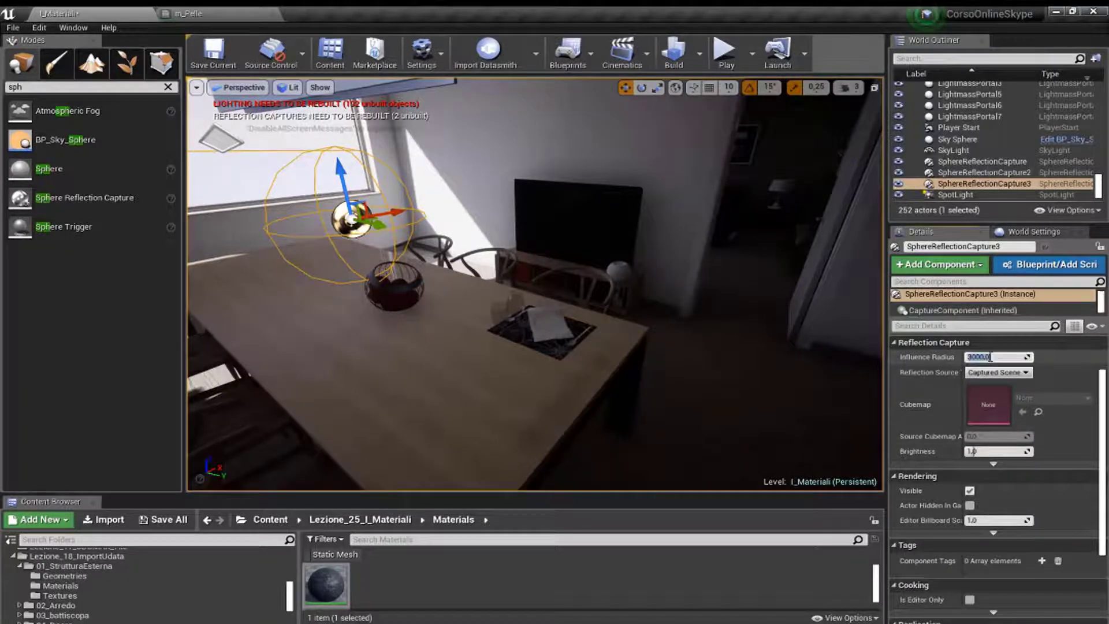
{"action": "type", "text": "500"}
{"action": "key", "text": "Return"}
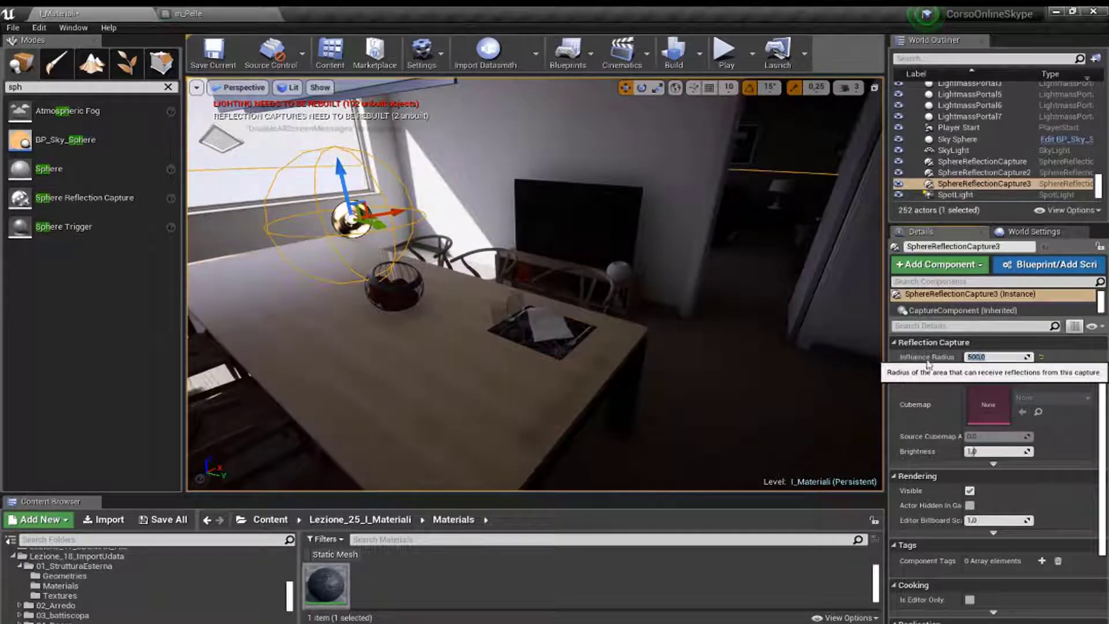
Step: Lower the capture just above the table bowl and reduce its influence radius to 300
{"action": "left_click_drag", "start_coordinate": [433, 298], "coordinate": [432, 271]}
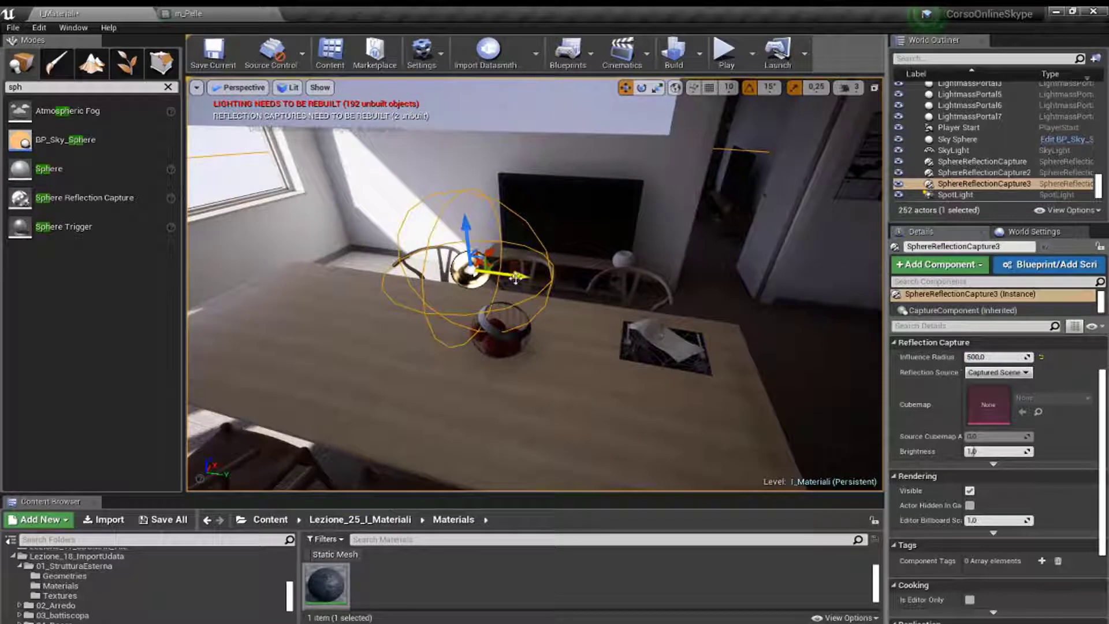
{"action": "left_click_drag", "start_coordinate": [515, 278], "coordinate": [543, 279]}
{"action": "mouse_move", "coordinate": [495, 243]}
{"action": "left_mouse_down"}
{"action": "mouse_move", "coordinate": [498, 307]}
{"action": "mouse_move", "coordinate": [524, 291]}
{"action": "left_mouse_up"}
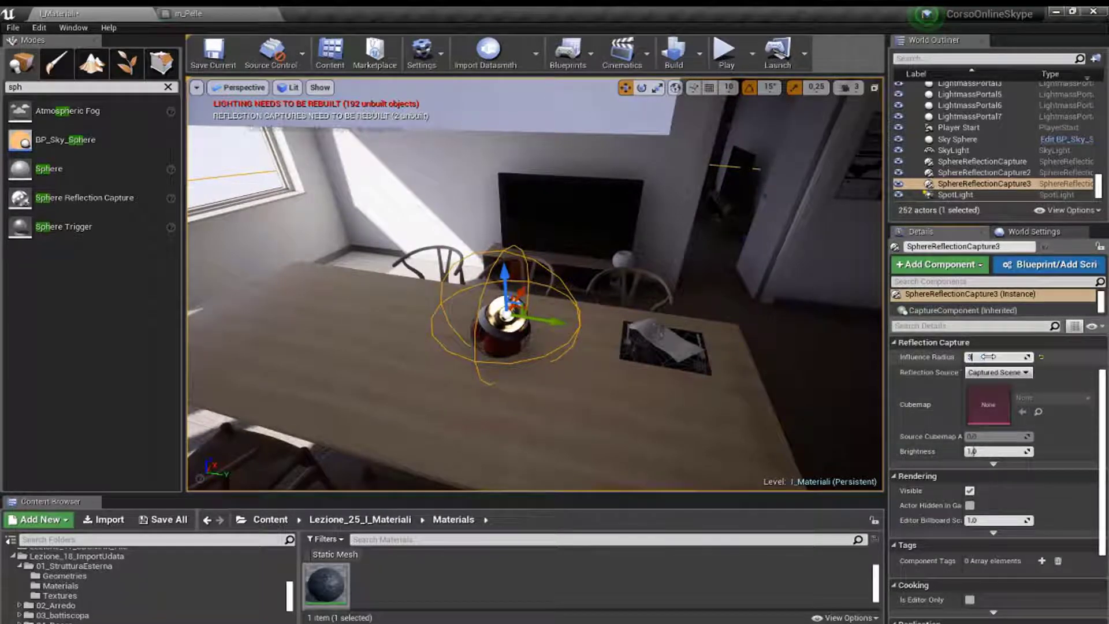
{"action": "type", "text": "000"}
{"action": "key", "text": "Return"}
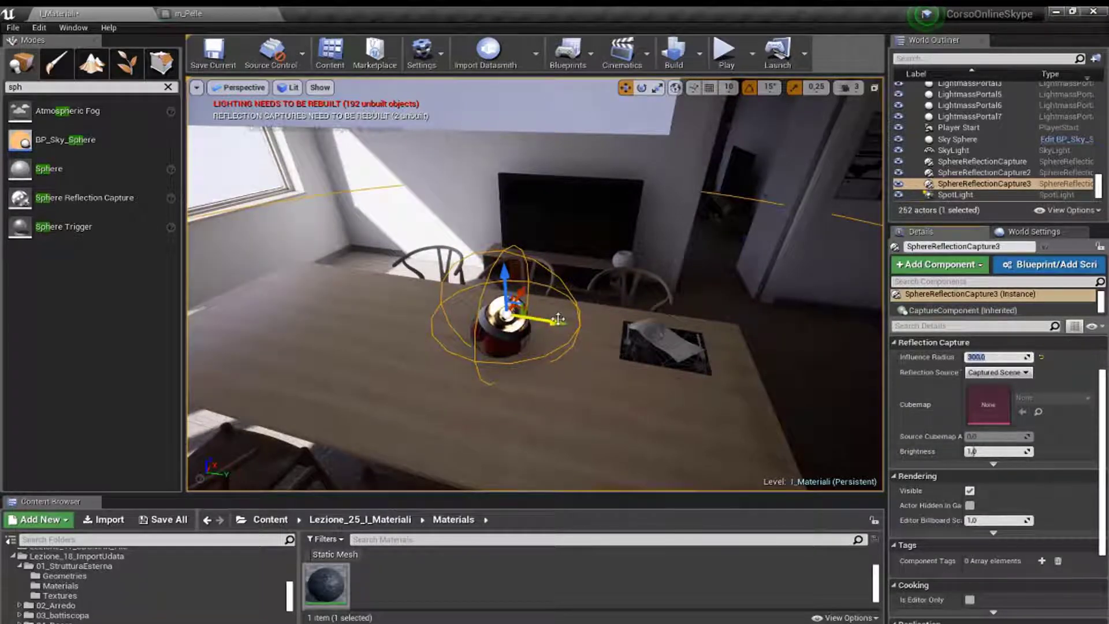
{"action": "right_click_drag", "start_coordinate": [586, 265], "coordinate": [585, 265]}
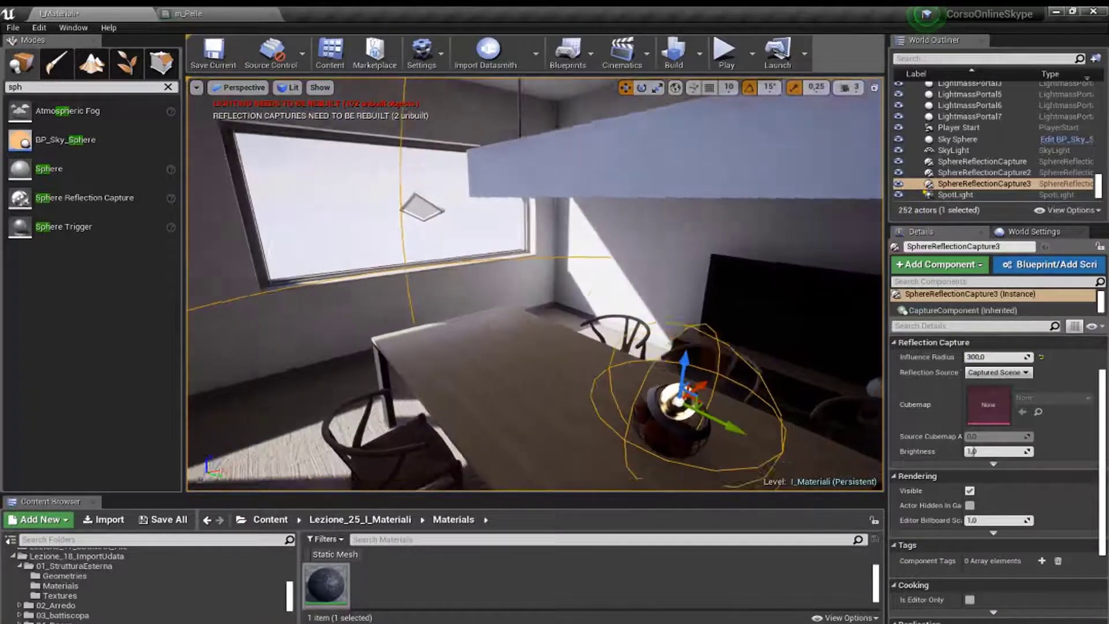
{"action": "left_click_drag", "start_coordinate": [586, 265], "coordinate": [586, 265], "text": "alt"}
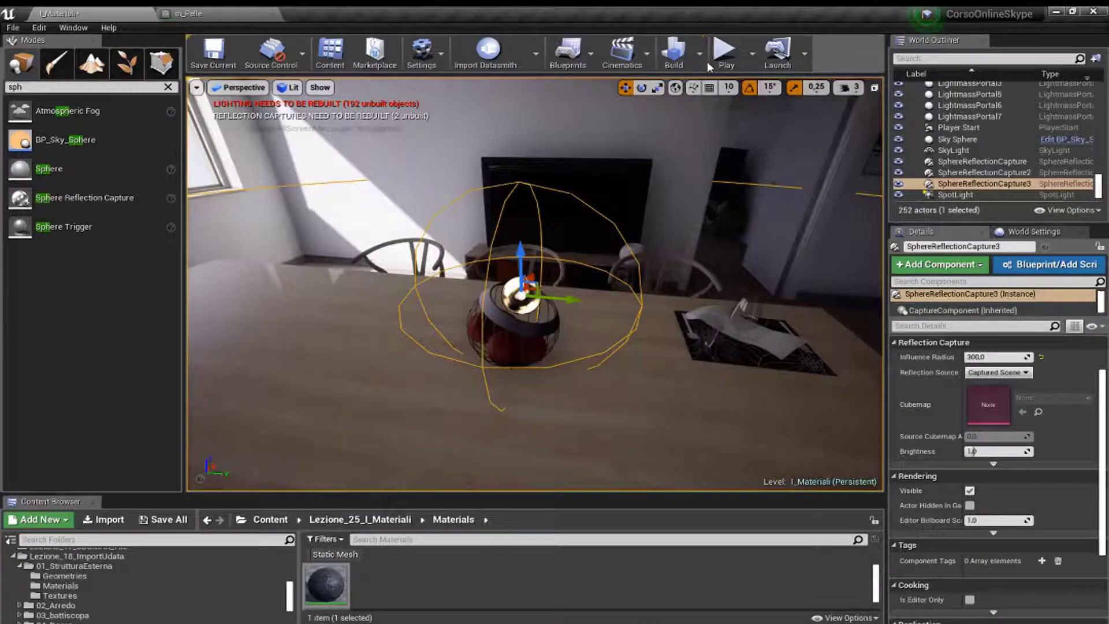
Step: Run Build Reflection Captures, then fly the view back to the dining table
{"action": "left_click", "coordinate": [701, 54]}
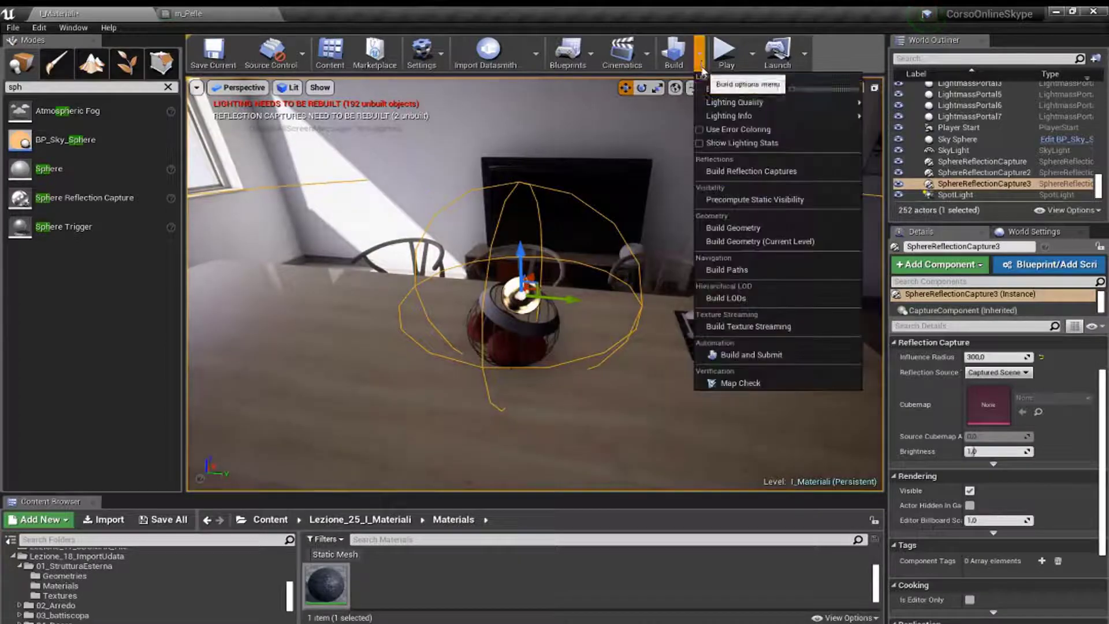
{"action": "left_click", "coordinate": [751, 172]}
{"action": "left_click_drag", "start_coordinate": [751, 173], "coordinate": [578, 174], "text": "alt"}
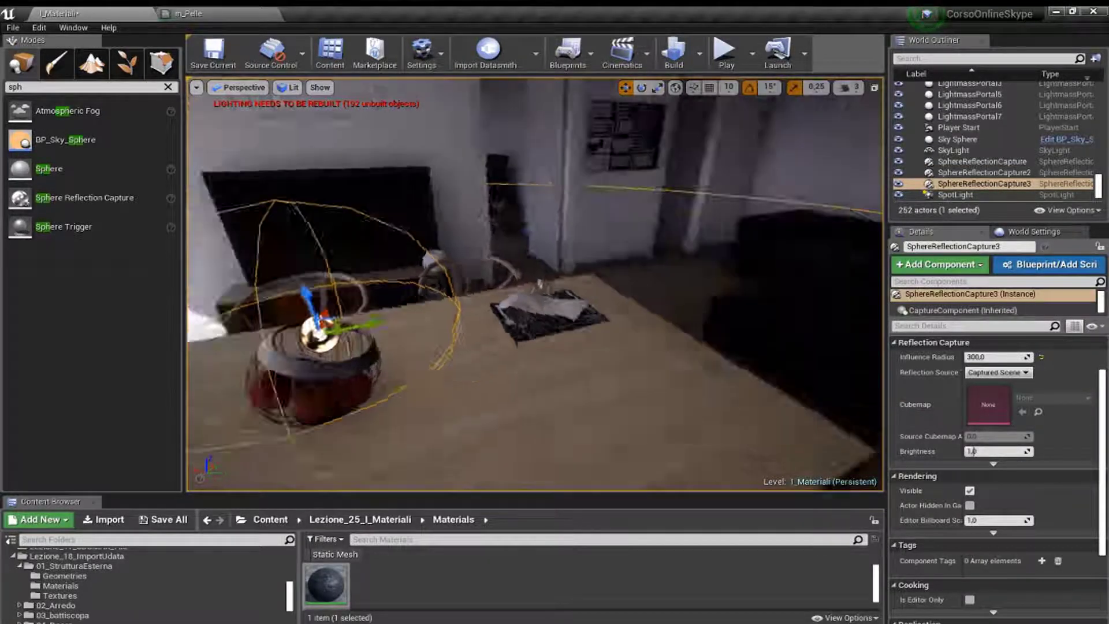
{"action": "right_click_drag", "start_coordinate": [535, 284], "coordinate": [463, 277]}
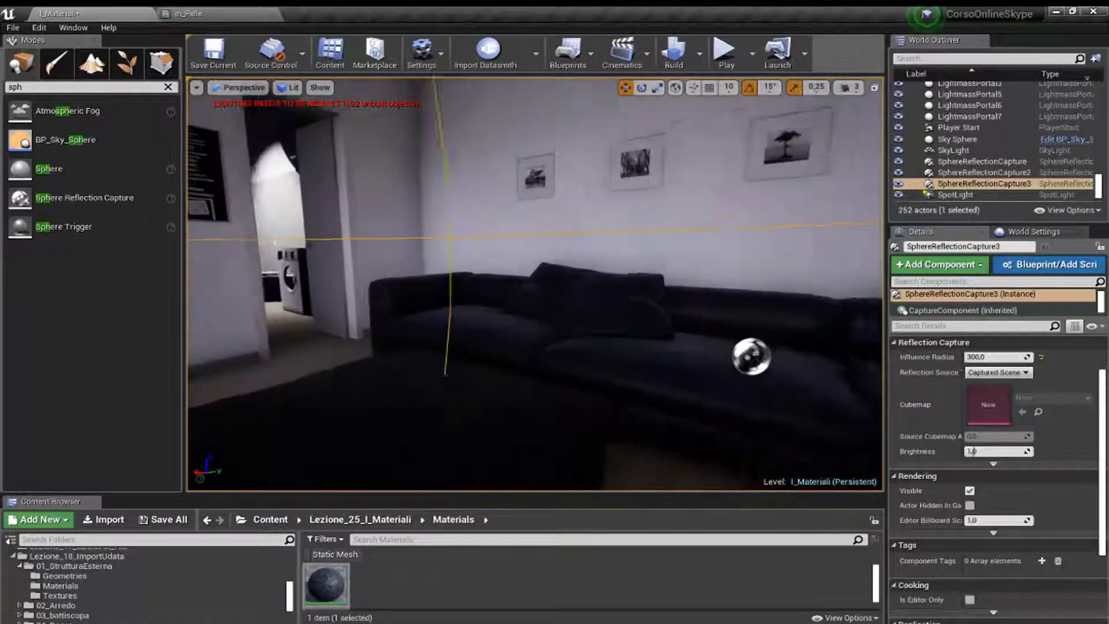
{"action": "right_click_drag", "start_coordinate": [535, 284], "coordinate": [439, 284]}
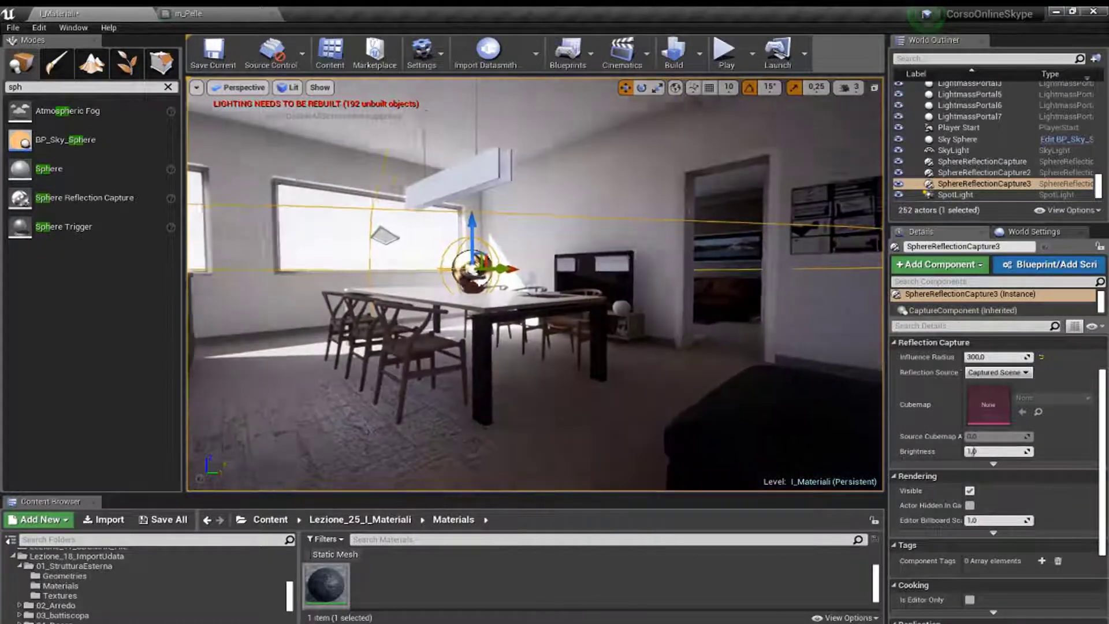
Step: Duplicate a reflection capture onto the kitchen counter beside the moka pot
{"action": "mouse_move", "coordinate": [535, 284]}
{"action": "right_mouse_down"}
{"action": "mouse_move", "coordinate": [550, 261]}
{"action": "mouse_move", "coordinate": [288, 279]}
{"action": "right_mouse_up"}
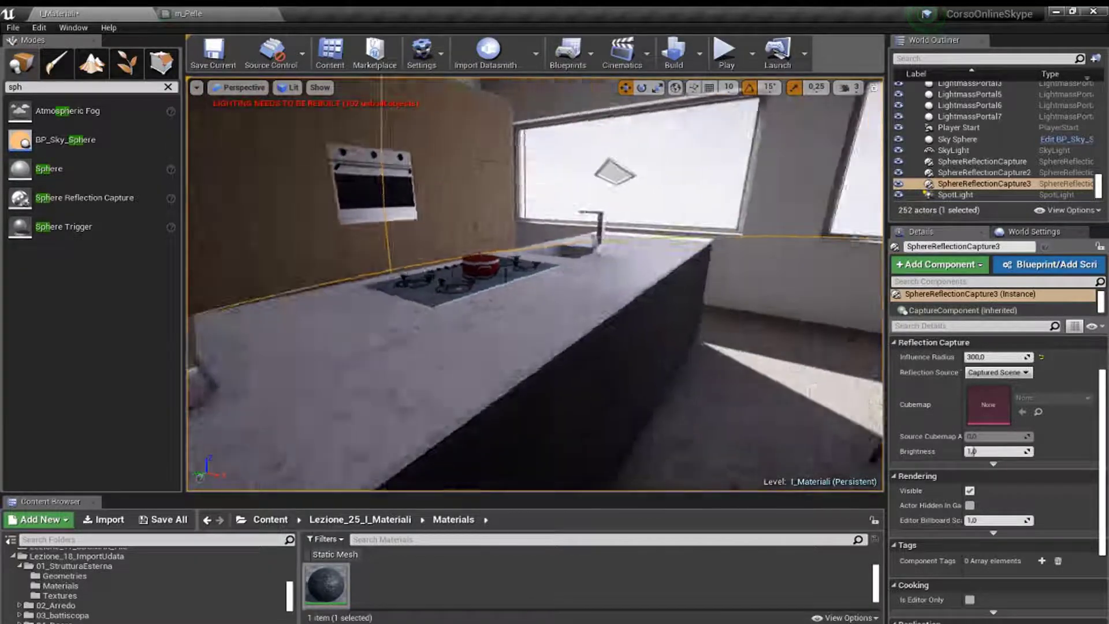
{"action": "right_click_drag", "start_coordinate": [535, 284], "coordinate": [783, 337]}
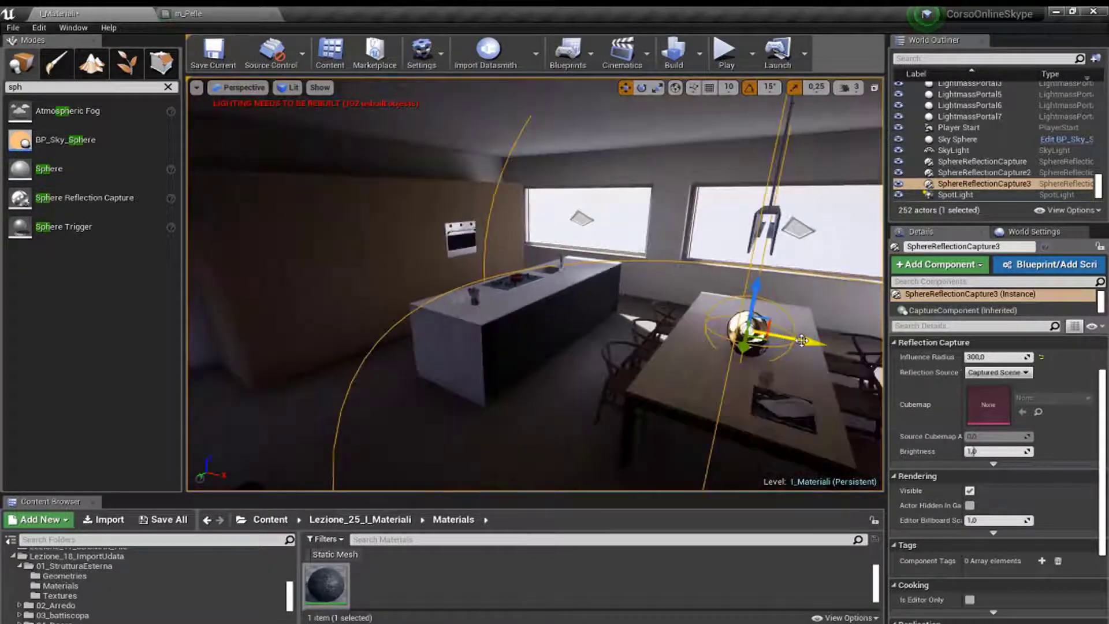
{"action": "left_click_drag", "start_coordinate": [801, 341], "coordinate": [533, 297], "text": "alt"}
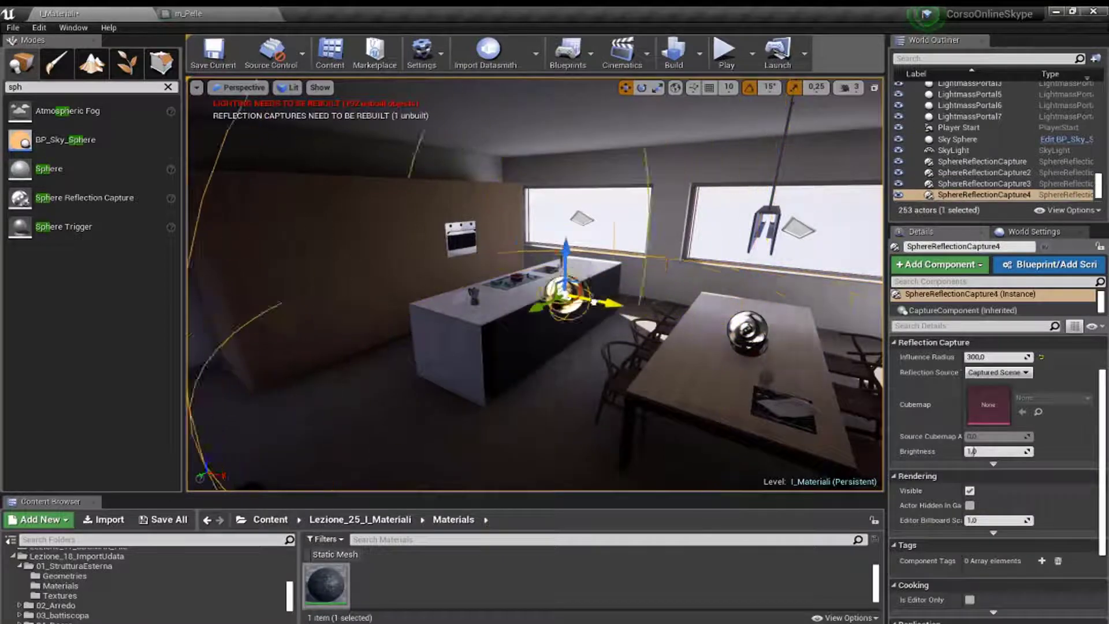
{"action": "right_click_drag", "start_coordinate": [487, 293], "coordinate": [578, 294]}
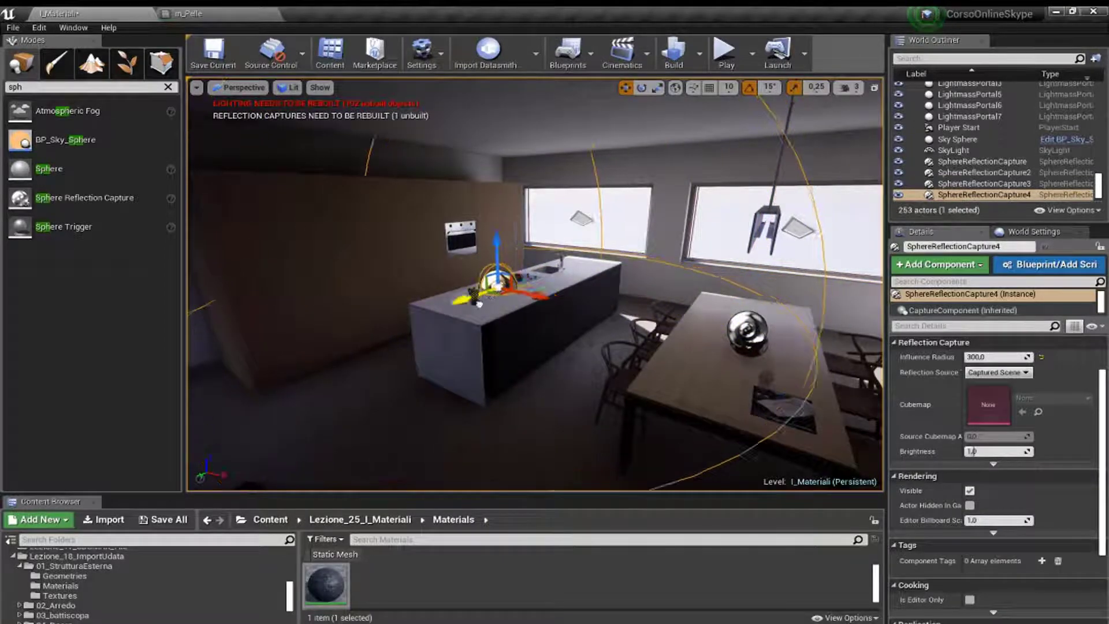
{"action": "right_click_drag", "start_coordinate": [379, 295], "coordinate": [346, 323]}
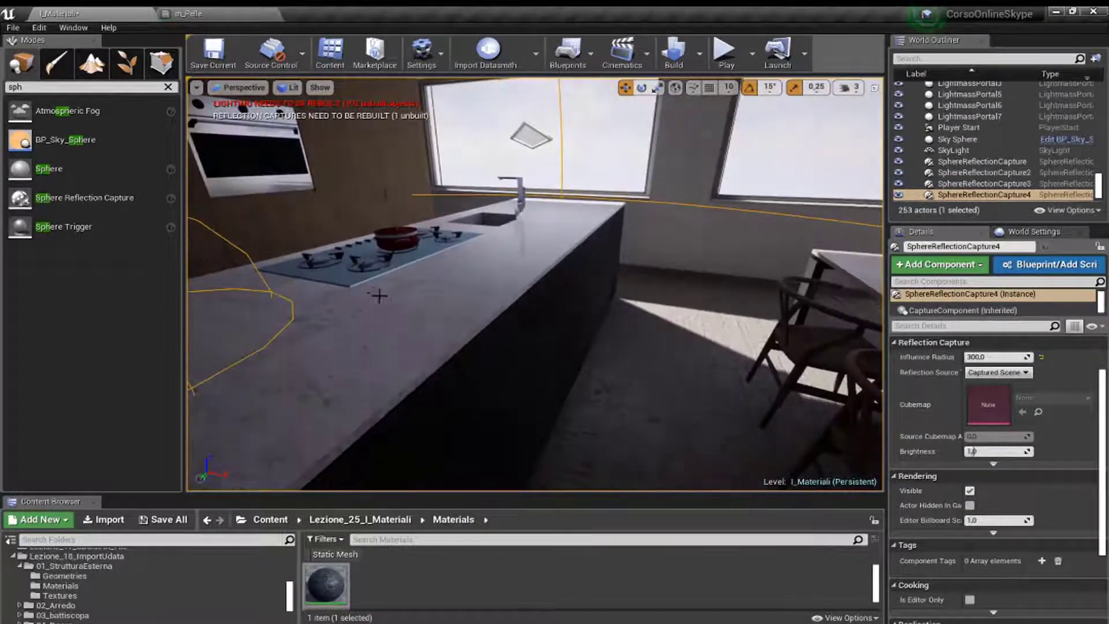
Step: Enlarge the new capture's influence radius and position it just above the moka pot
{"action": "left_click", "coordinate": [991, 357]}
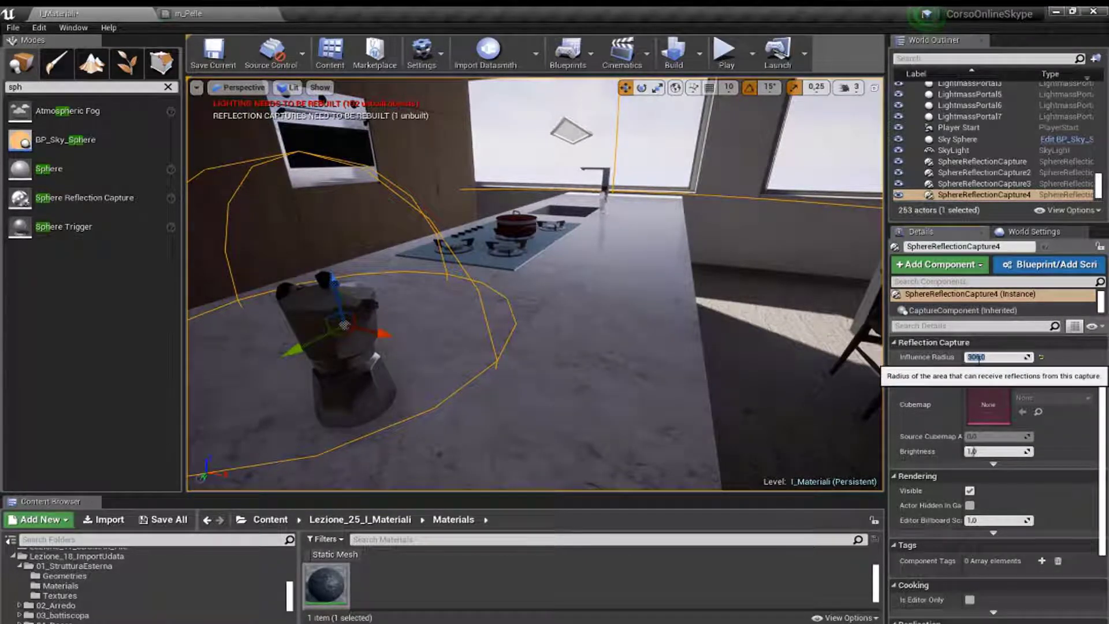
{"action": "type", "text": "400"}
{"action": "key", "text": "Return"}
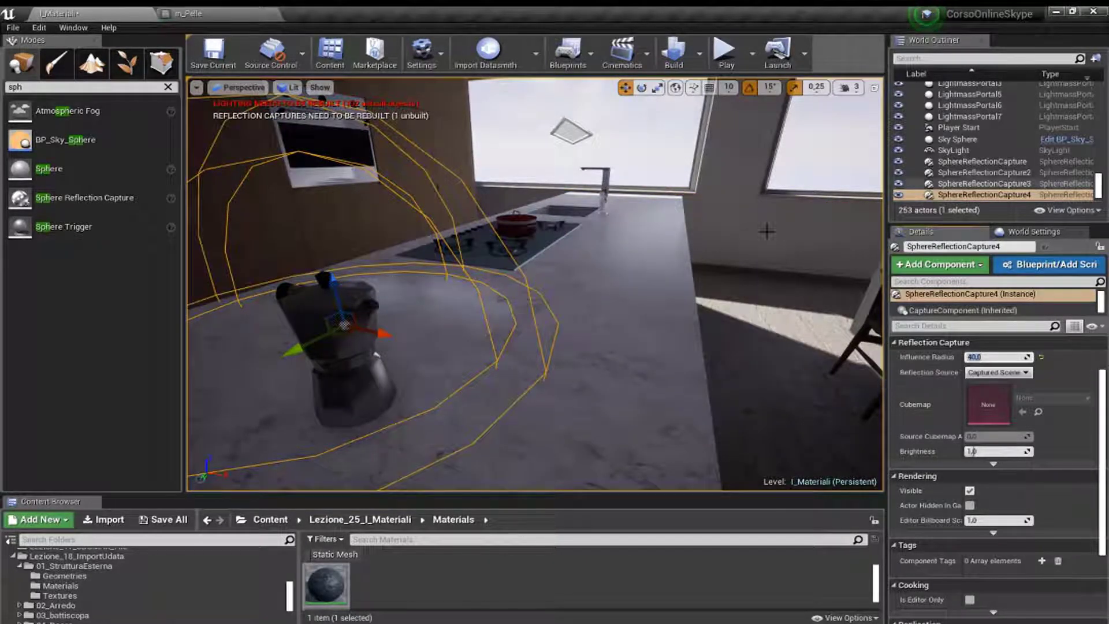
{"action": "left_click_drag", "start_coordinate": [385, 334], "coordinate": [487, 358]}
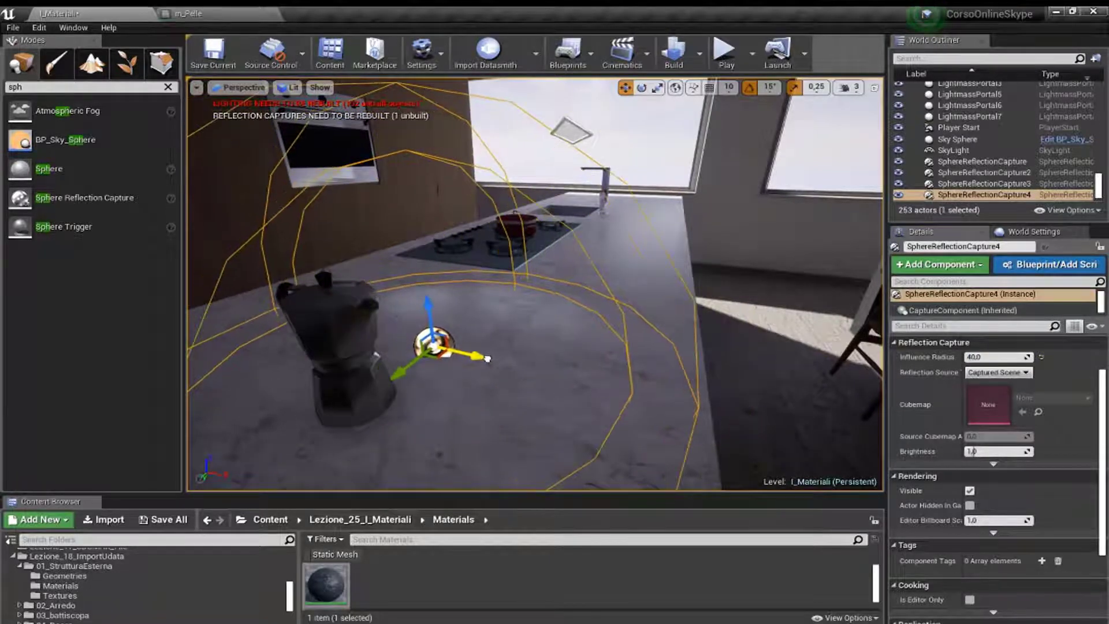
{"action": "left_click_drag", "start_coordinate": [410, 368], "coordinate": [292, 441]}
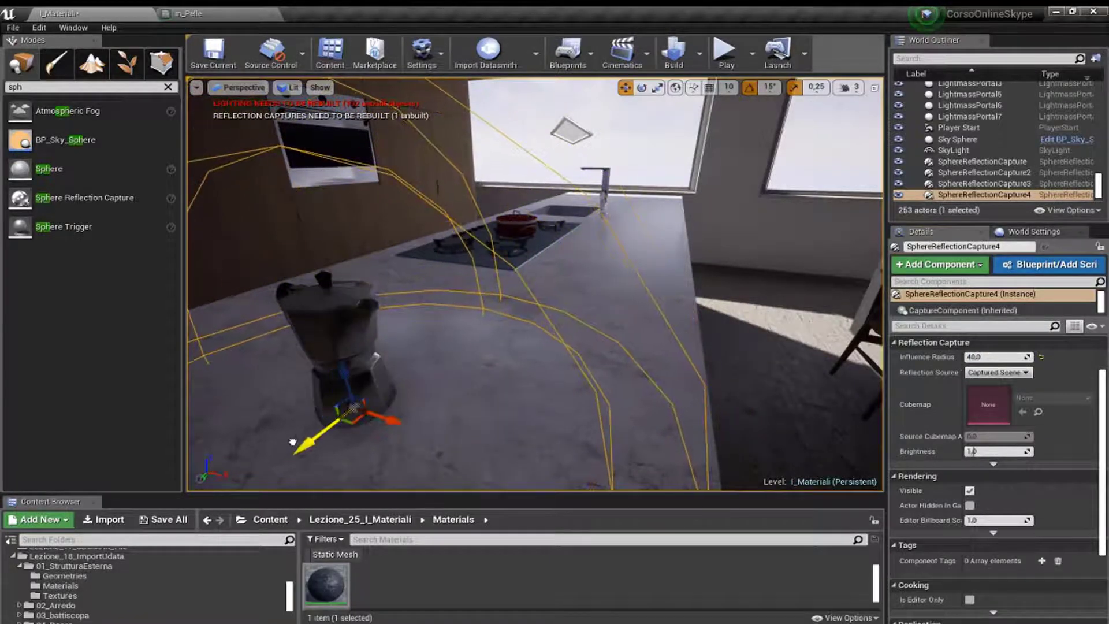
{"action": "left_click_drag", "start_coordinate": [344, 373], "coordinate": [334, 334]}
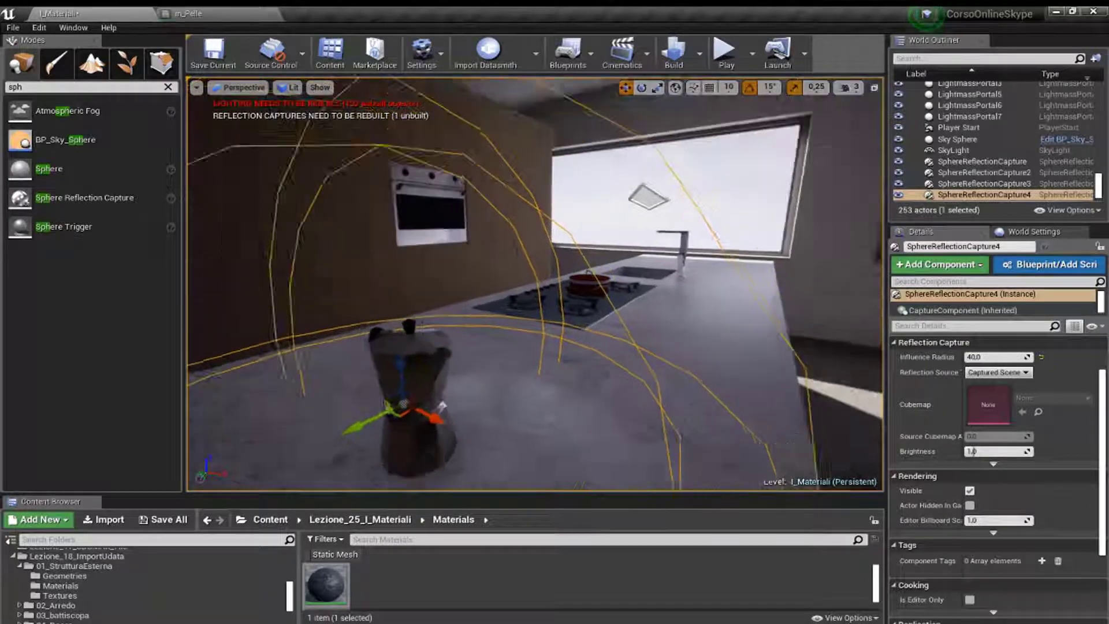
{"action": "mouse_move", "coordinate": [375, 374]}
{"action": "right_mouse_down"}
{"action": "mouse_move", "coordinate": [323, 370]}
{"action": "mouse_move", "coordinate": [338, 370]}
{"action": "right_mouse_up"}
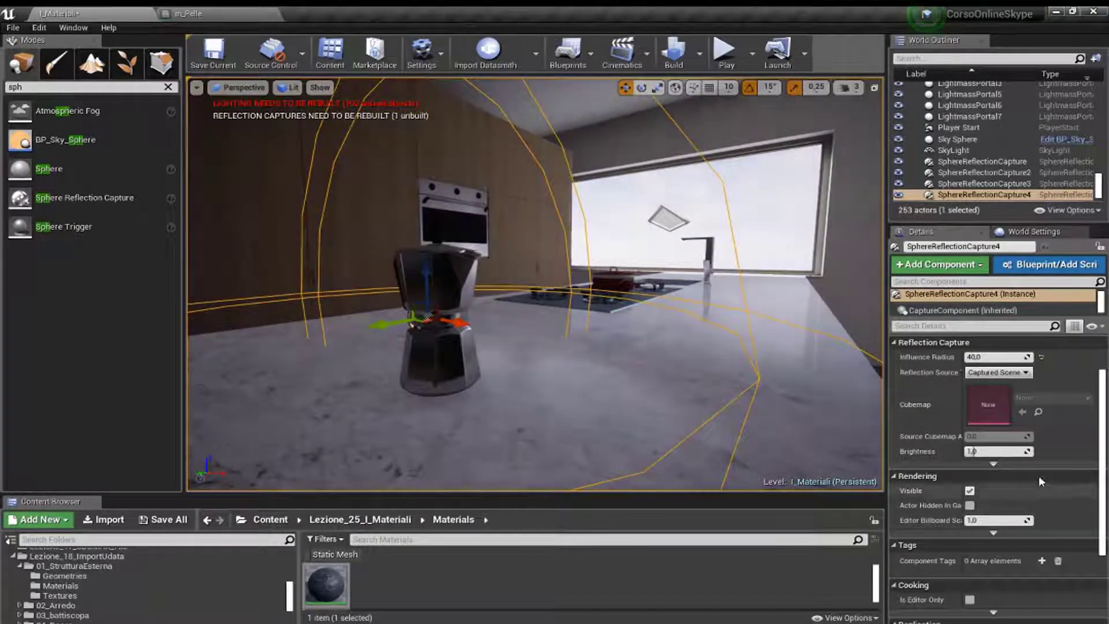
Step: Set the moka pot capture's brightness to 2.033334 and drop a new capture at the stove
{"action": "left_click_drag", "start_coordinate": [982, 452], "coordinate": [993, 451]}
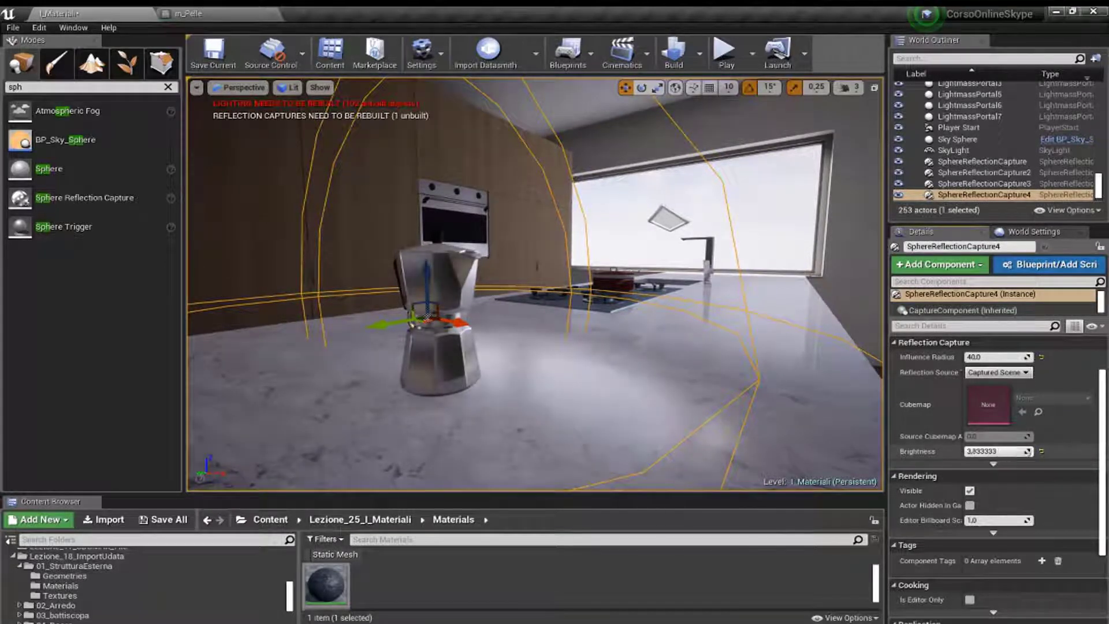
{"action": "left_click_drag", "start_coordinate": [996, 452], "coordinate": [996, 453]}
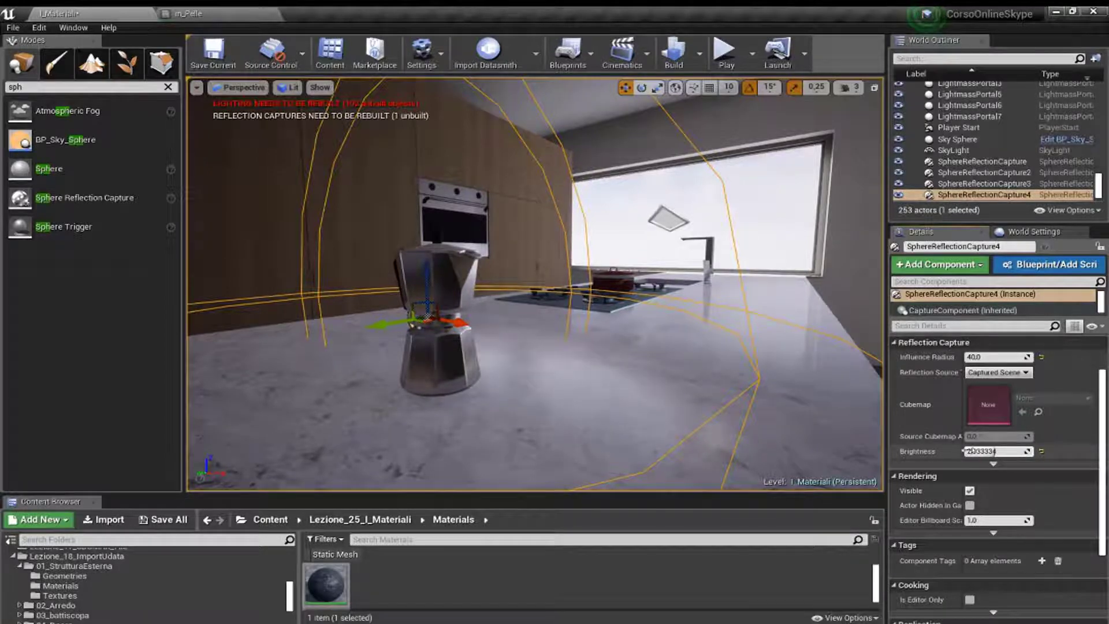
{"action": "right_click_drag", "start_coordinate": [527, 354], "coordinate": [528, 355]}
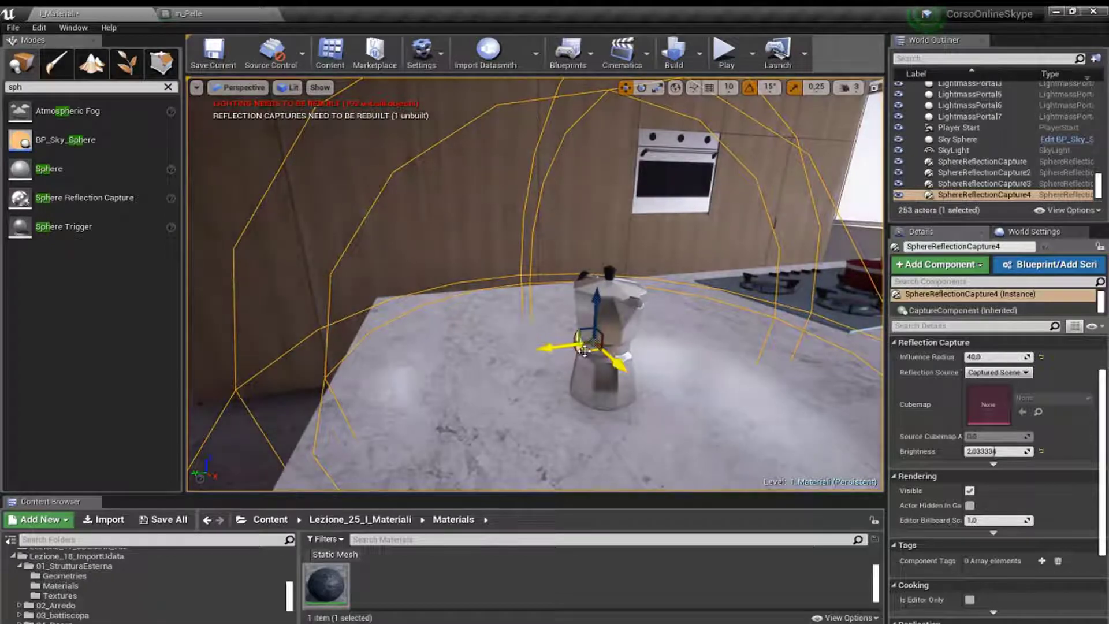
{"action": "left_click_drag", "start_coordinate": [583, 351], "coordinate": [817, 283], "text": "alt"}
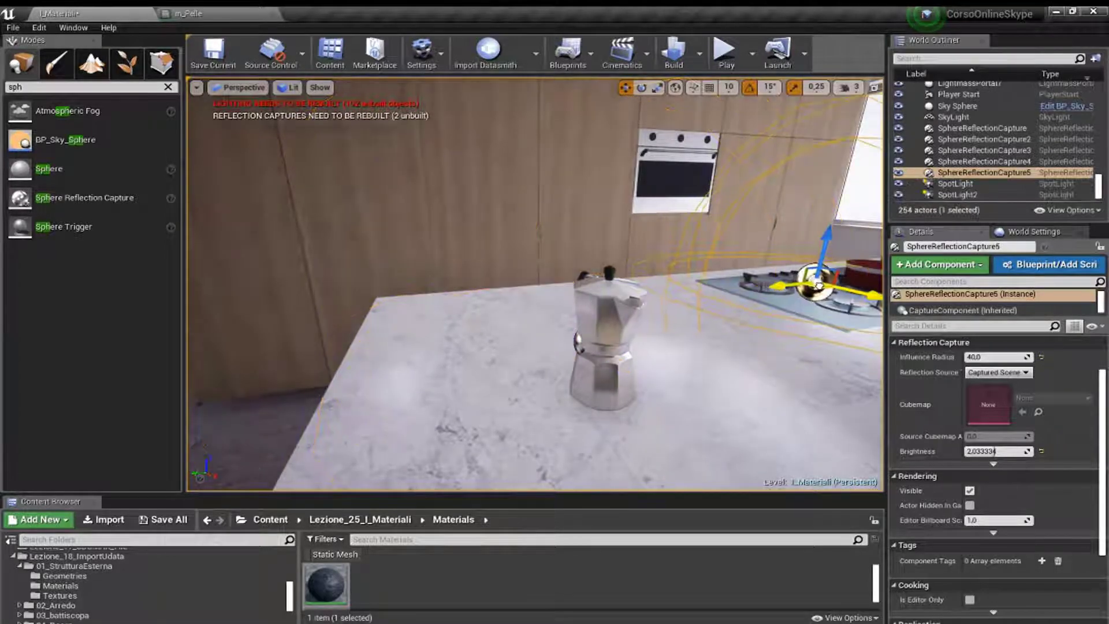
Step: Dim the stove capture's brightness to 0.866667
{"action": "right_click_drag", "start_coordinate": [817, 283], "coordinate": [818, 283]}
{"action": "left_click_drag", "start_coordinate": [996, 451], "coordinate": [969, 451]}
{"action": "right_click_drag", "start_coordinate": [558, 292], "coordinate": [558, 291]}
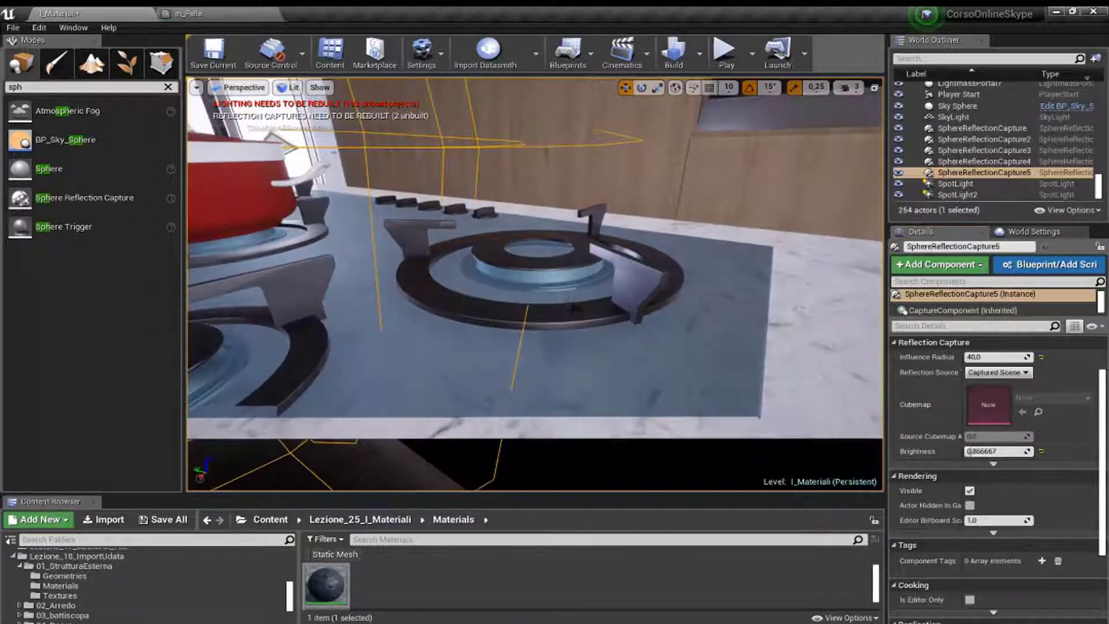
{"action": "key", "text": "f"}
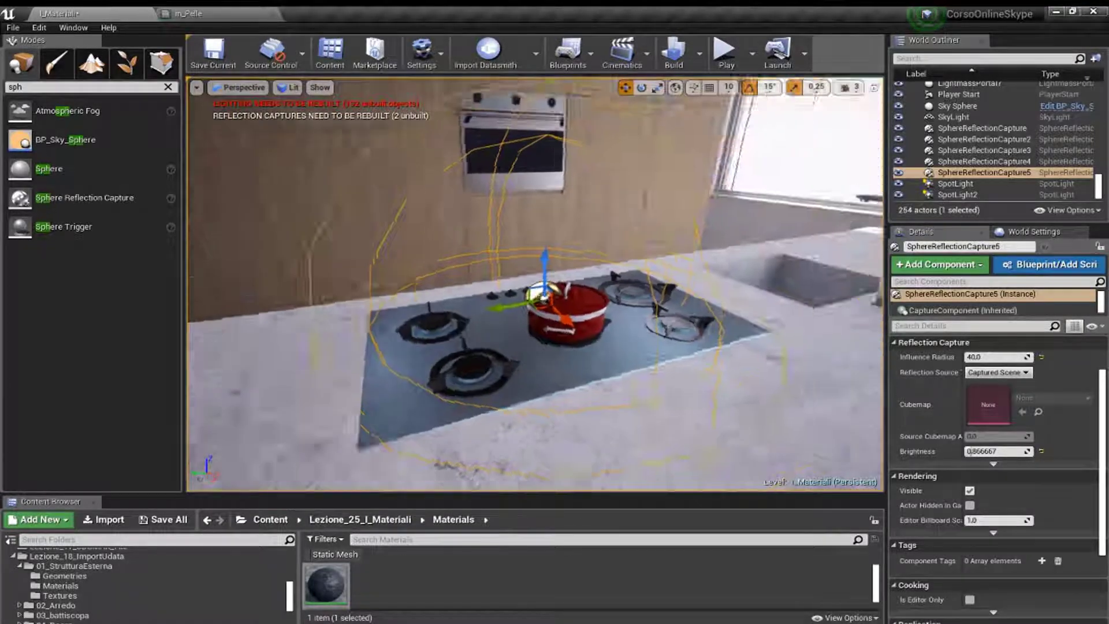
{"action": "right_click_drag", "start_coordinate": [583, 323], "coordinate": [584, 323]}
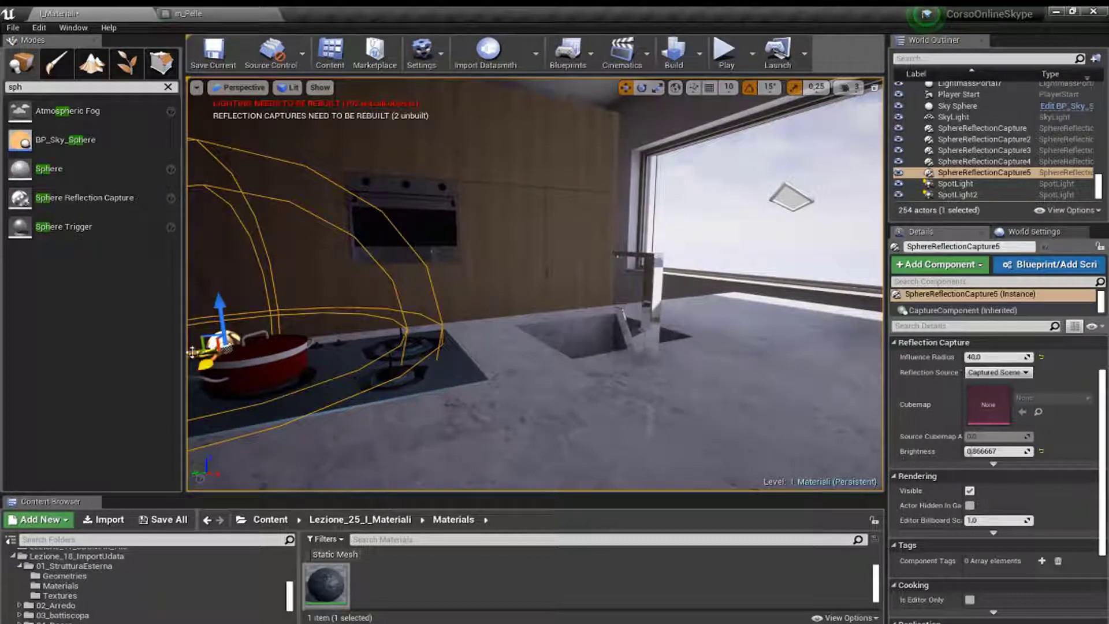
Step: Move SphereReflectionCapture5 above the sink faucet and Alt-drag a copy back onto the stove
{"action": "left_click_drag", "start_coordinate": [199, 352], "coordinate": [530, 334]}
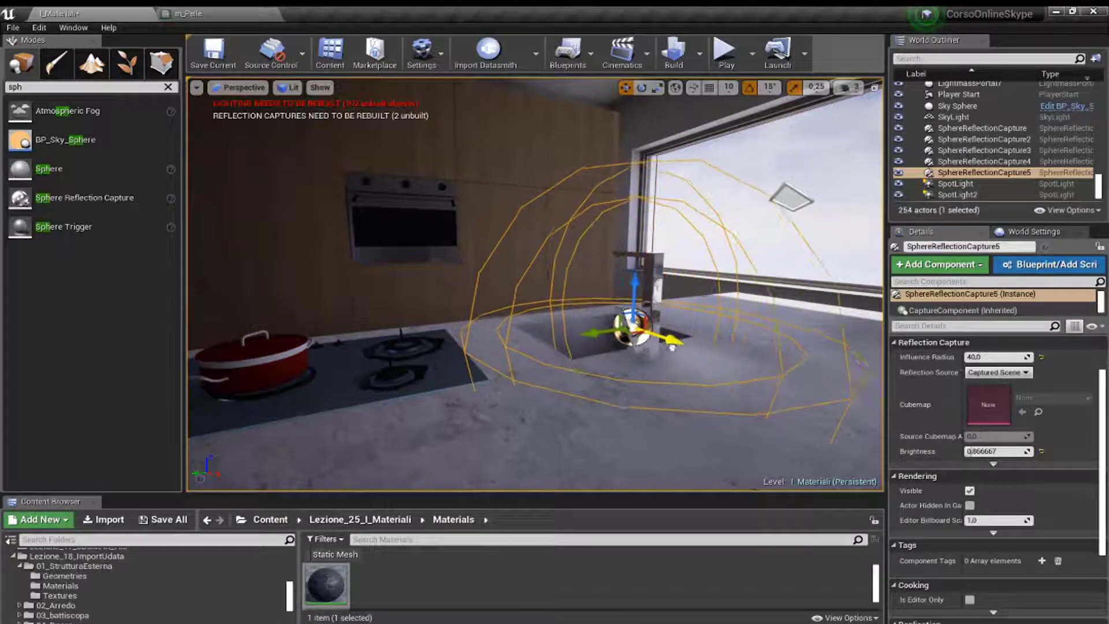
{"action": "right_click_drag", "start_coordinate": [637, 327], "coordinate": [636, 327]}
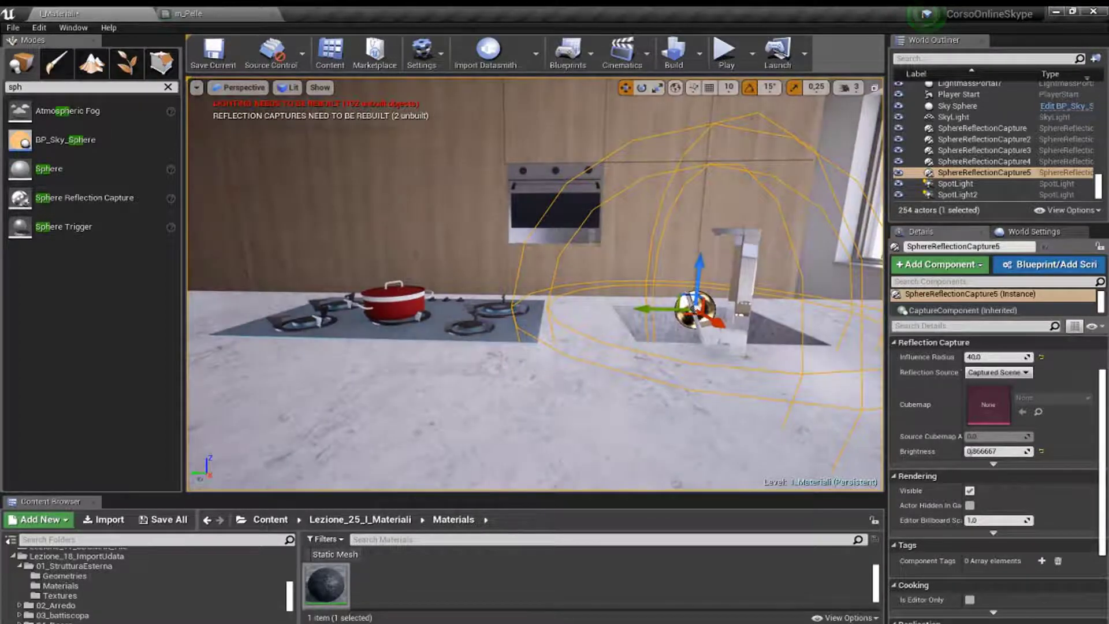
{"action": "right_click_drag", "start_coordinate": [520, 350], "coordinate": [520, 350]}
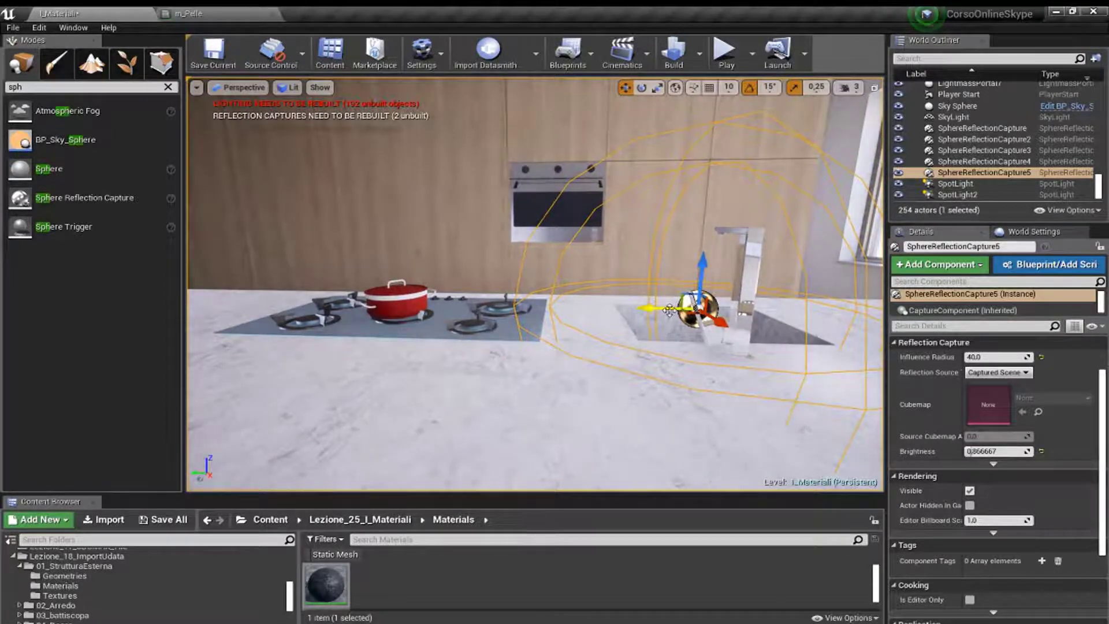
{"action": "left_click_drag", "start_coordinate": [669, 310], "coordinate": [354, 310], "text": "alt"}
Step: Drop the duplicated reflection capture over the stove and frame the view on it
{"action": "right_click_drag", "start_coordinate": [354, 311], "coordinate": [354, 310]}
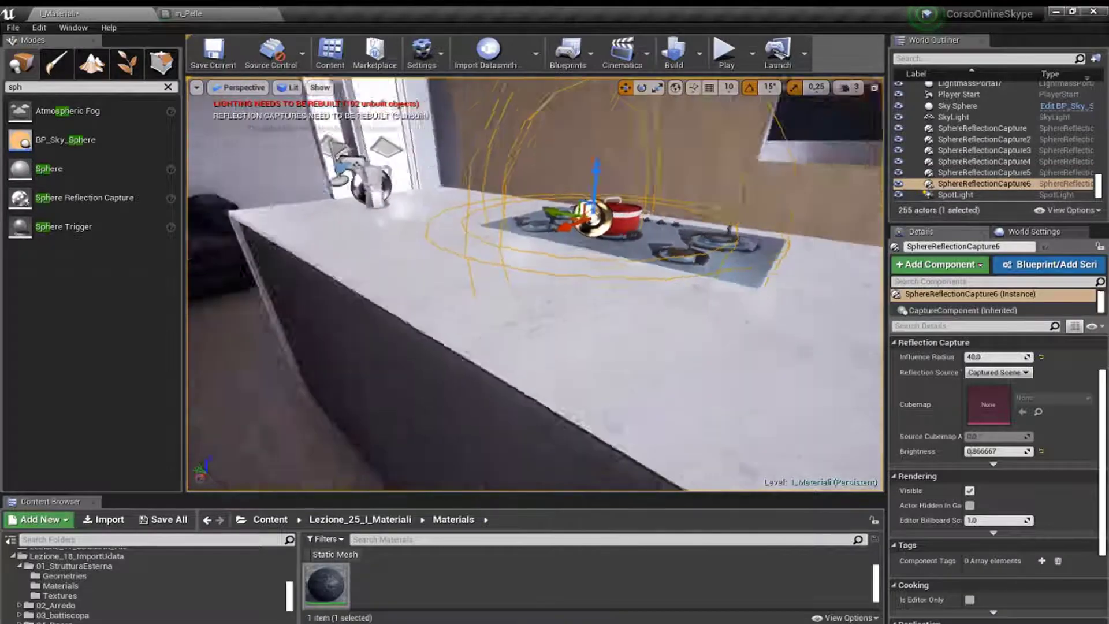
{"action": "right_click_drag", "start_coordinate": [348, 267], "coordinate": [338, 283]}
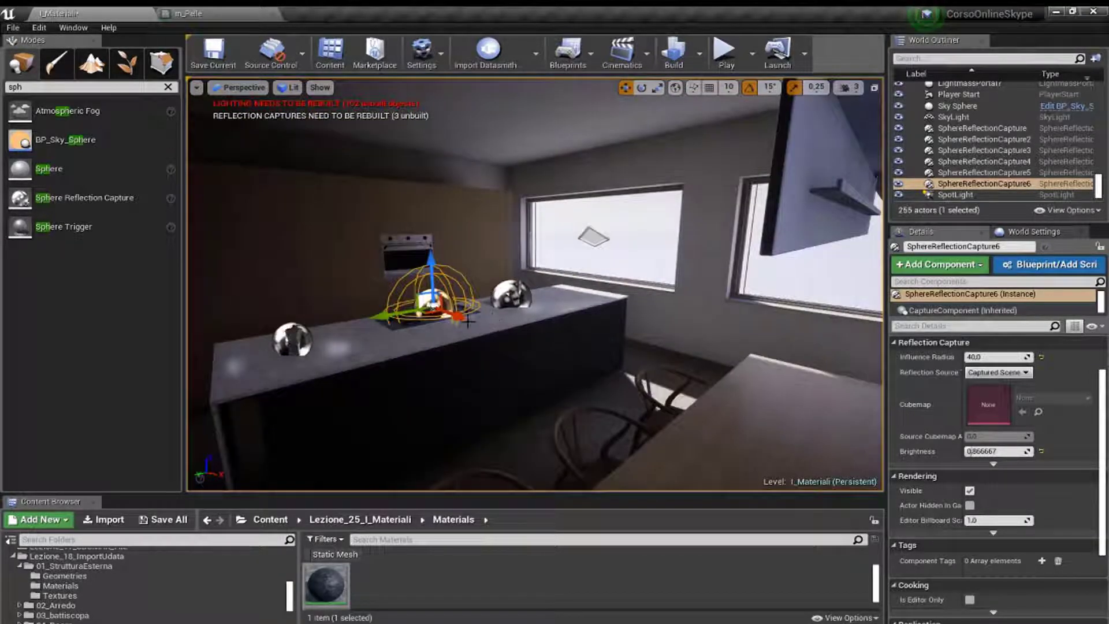
{"action": "key", "text": "f"}
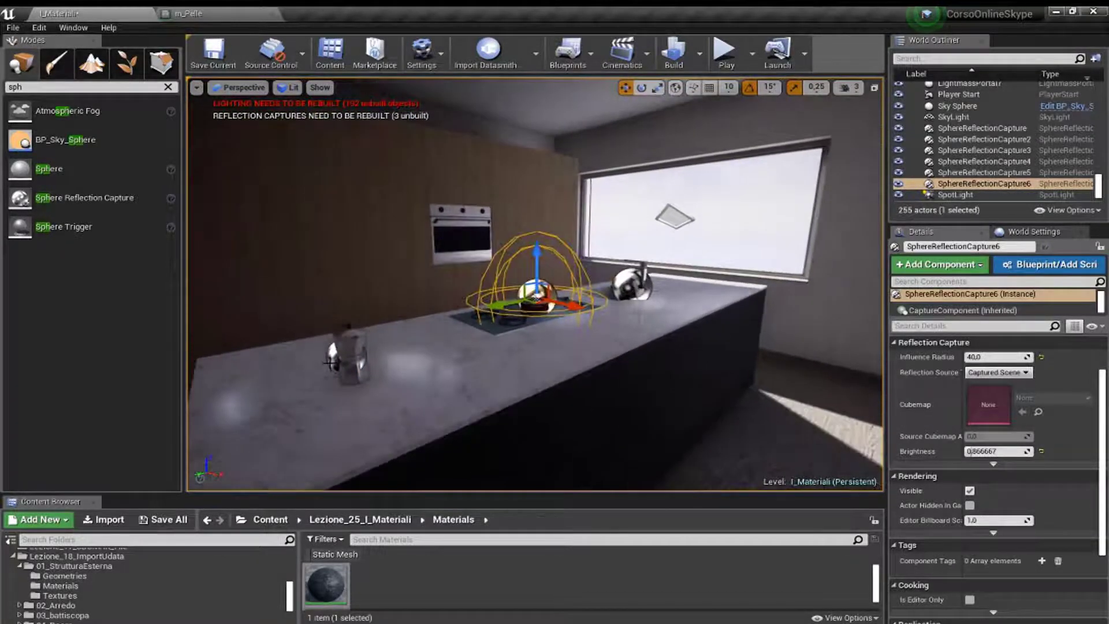
Step: Give SphereReflectionCapture4 on the moka pot brightness 2.766667 and influence radius 100
{"action": "left_click", "coordinate": [984, 161]}
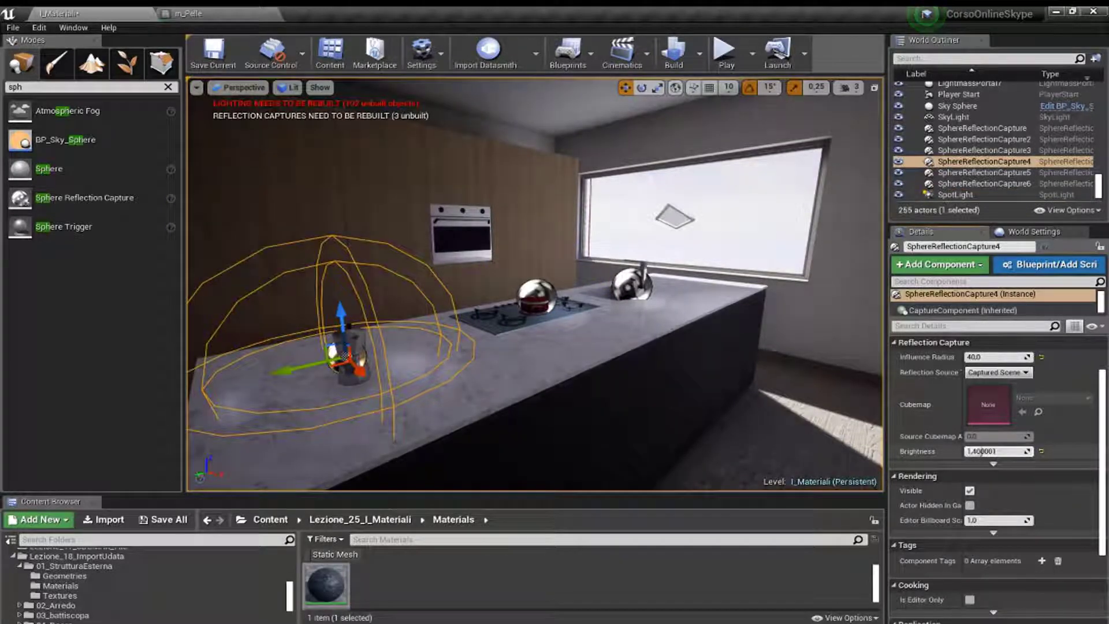
{"action": "left_click_drag", "start_coordinate": [982, 451], "coordinate": [1000, 452]}
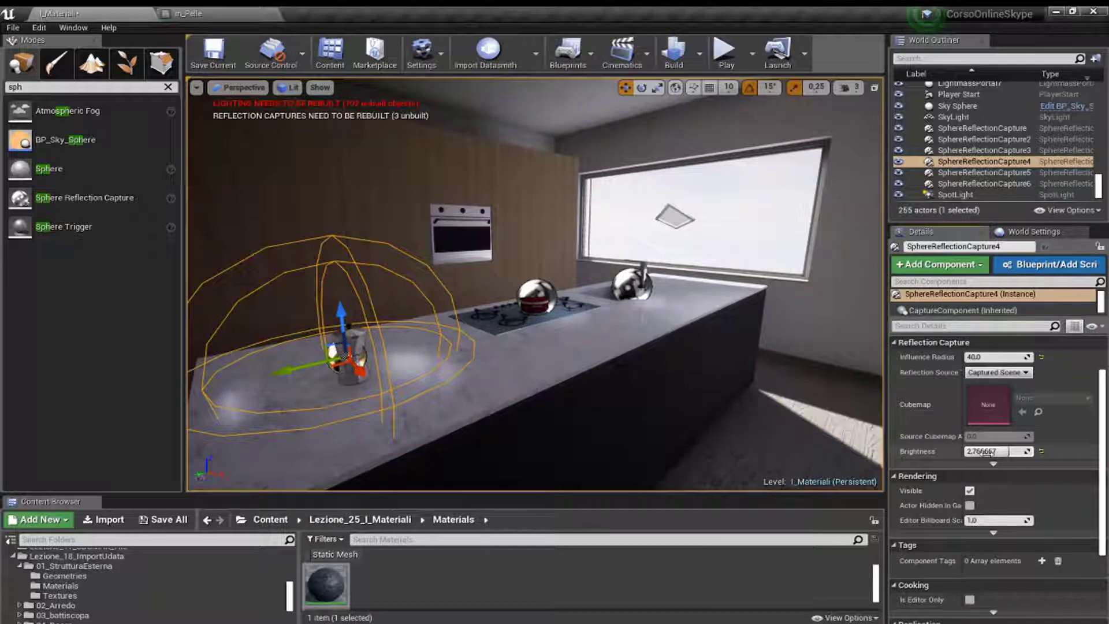
{"action": "left_click", "coordinate": [1000, 357]}
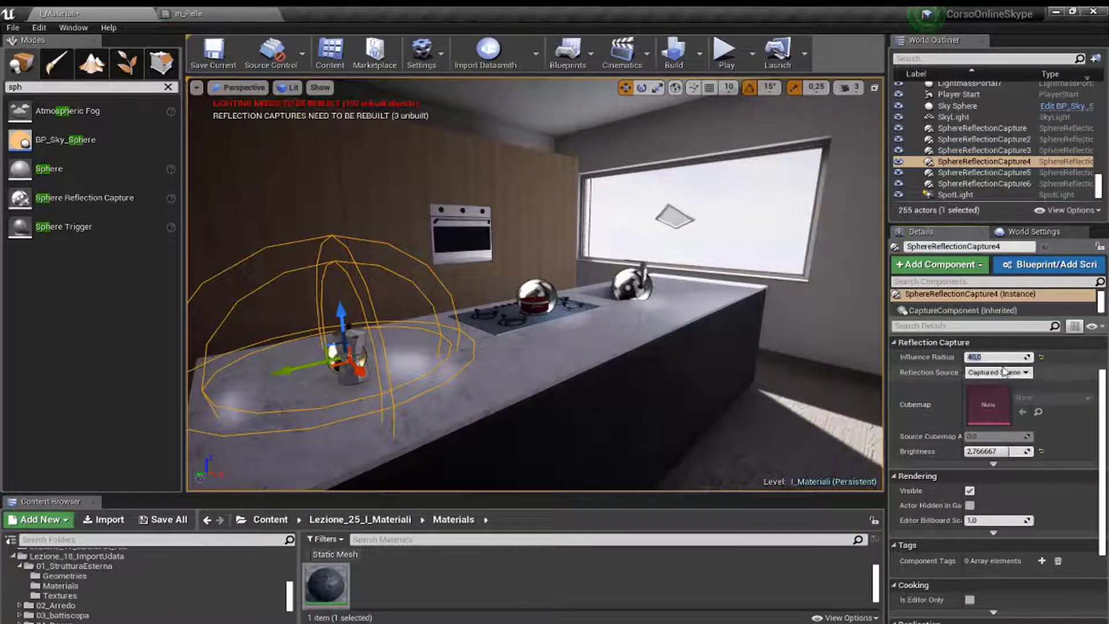
{"action": "type", "text": "100"}
{"action": "key", "text": "Return"}
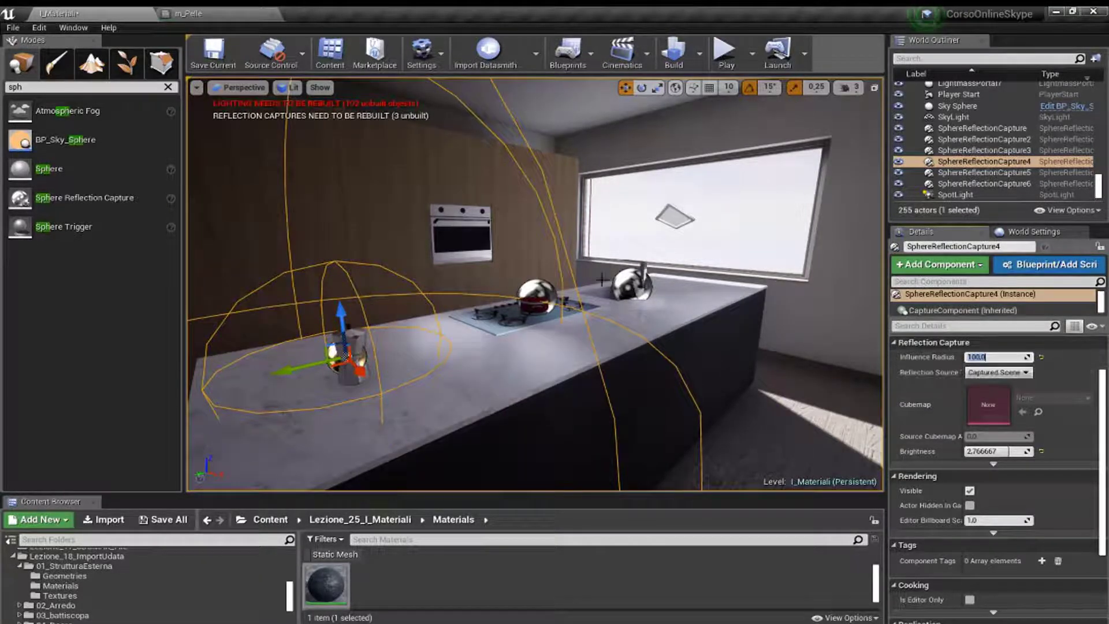
Step: Set the stove's SphereReflectionCapture6 influence radius to 100
{"action": "left_click", "coordinate": [536, 289]}
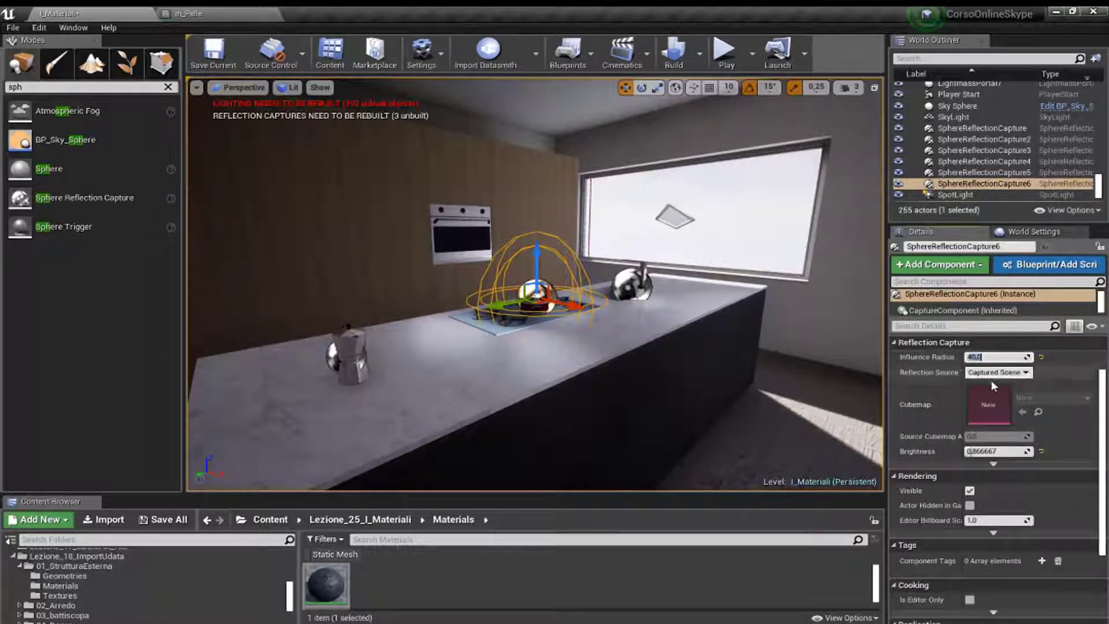
{"action": "type", "text": "100"}
{"action": "key", "text": "Return"}
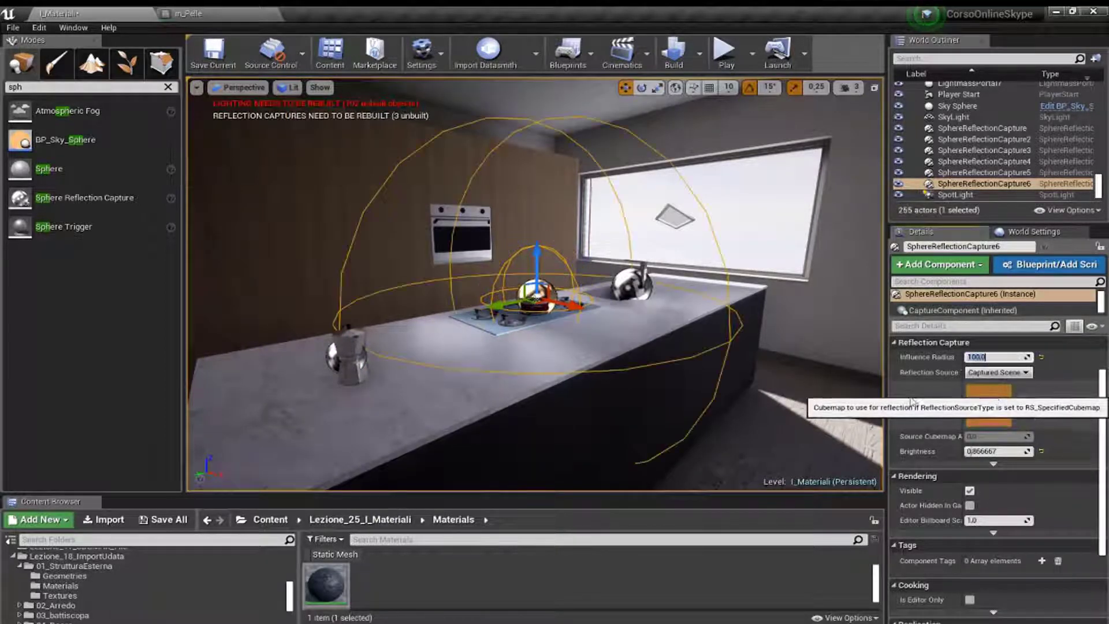
{"action": "right_click_drag", "start_coordinate": [693, 376], "coordinate": [728, 375]}
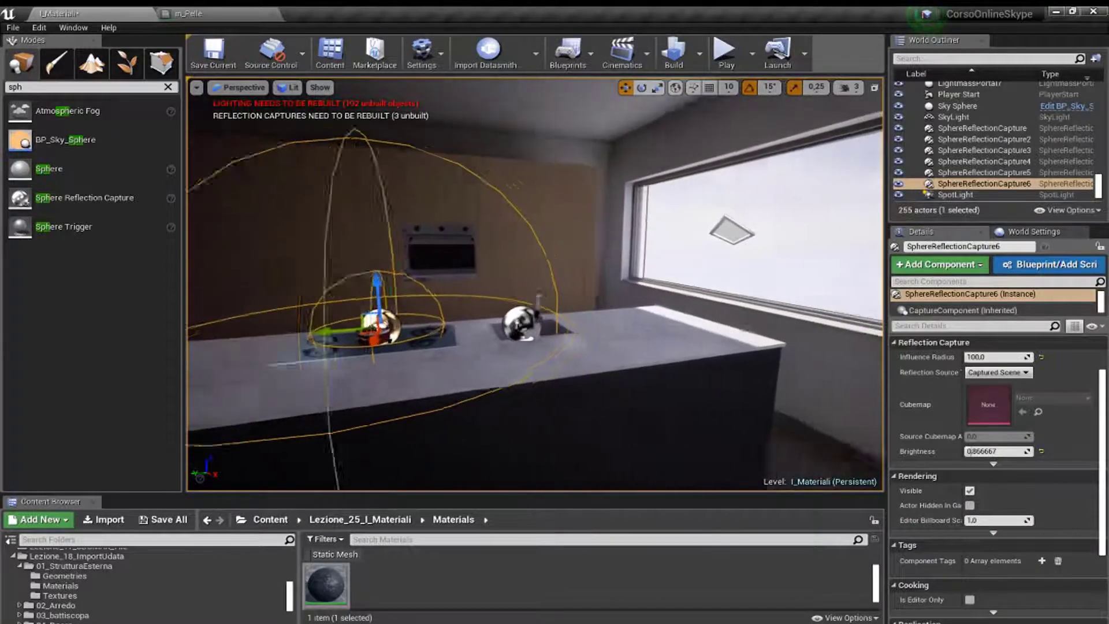
{"action": "mouse_move", "coordinate": [534, 283]}
{"action": "right_mouse_down"}
{"action": "mouse_move", "coordinate": [476, 283]}
{"action": "mouse_move", "coordinate": [592, 283]}
{"action": "right_mouse_up"}
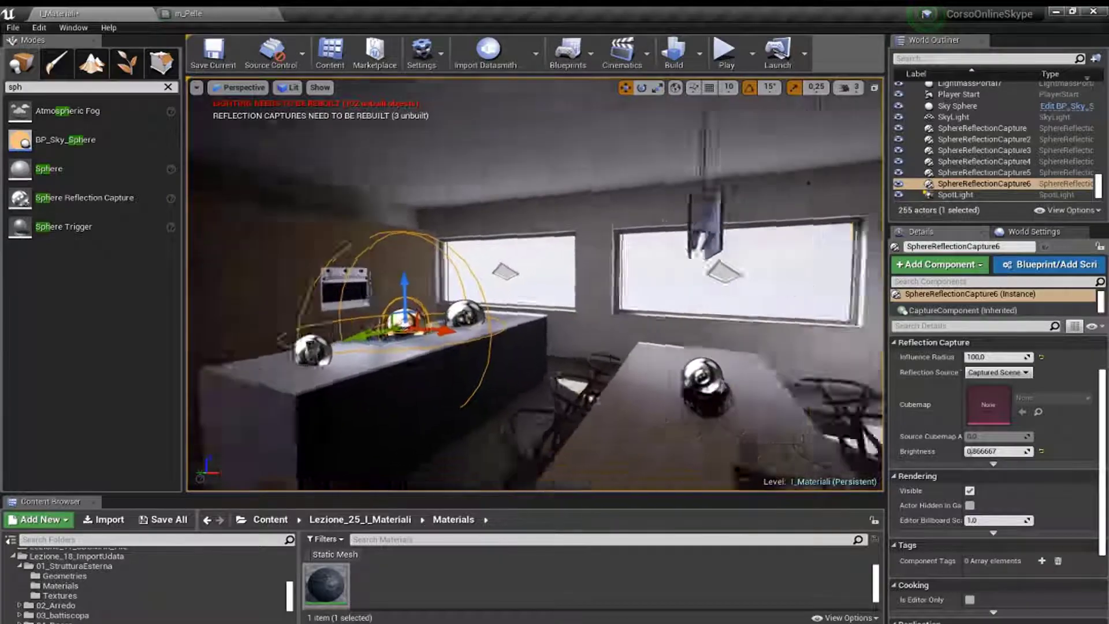
{"action": "right_click_drag", "start_coordinate": [747, 230], "coordinate": [804, 230]}
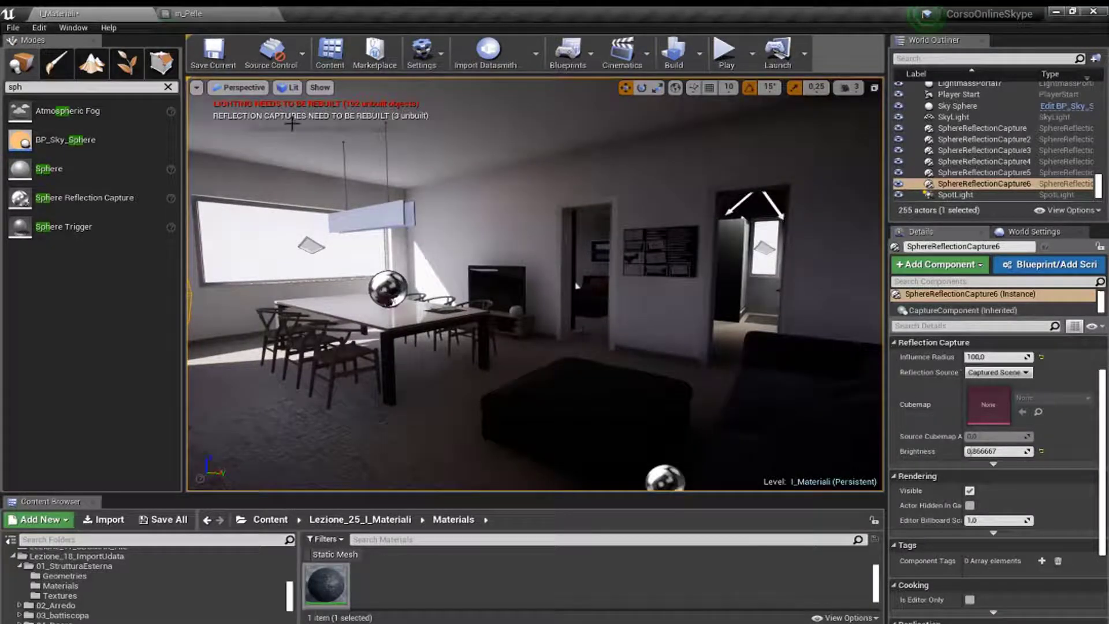
{"action": "right_click_drag", "start_coordinate": [576, 285], "coordinate": [576, 285]}
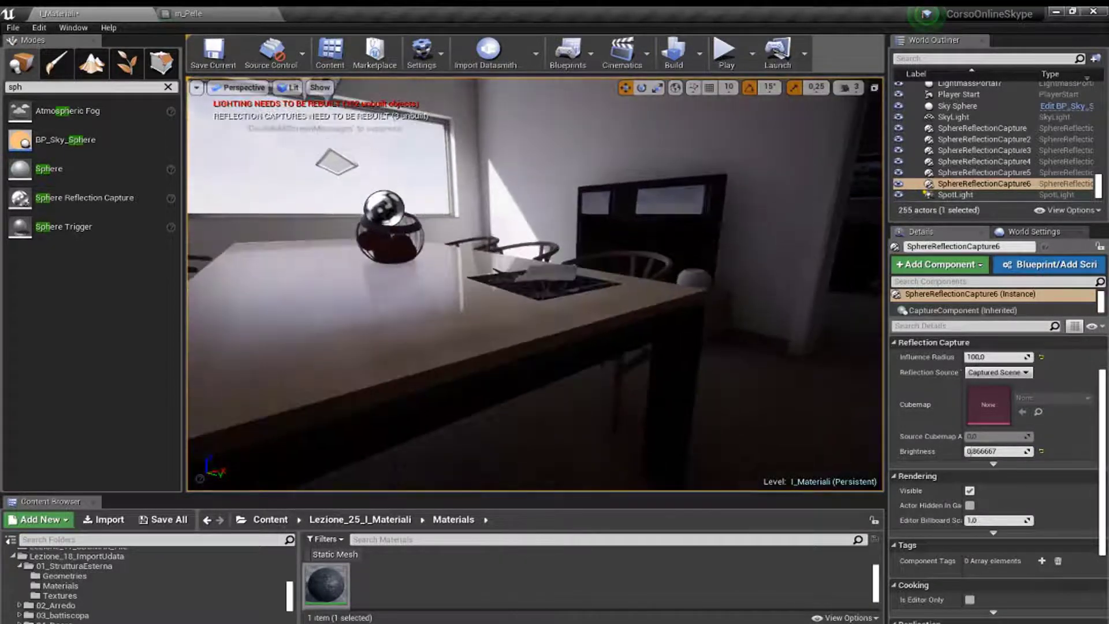
{"action": "right_click_drag", "start_coordinate": [518, 313], "coordinate": [517, 314]}
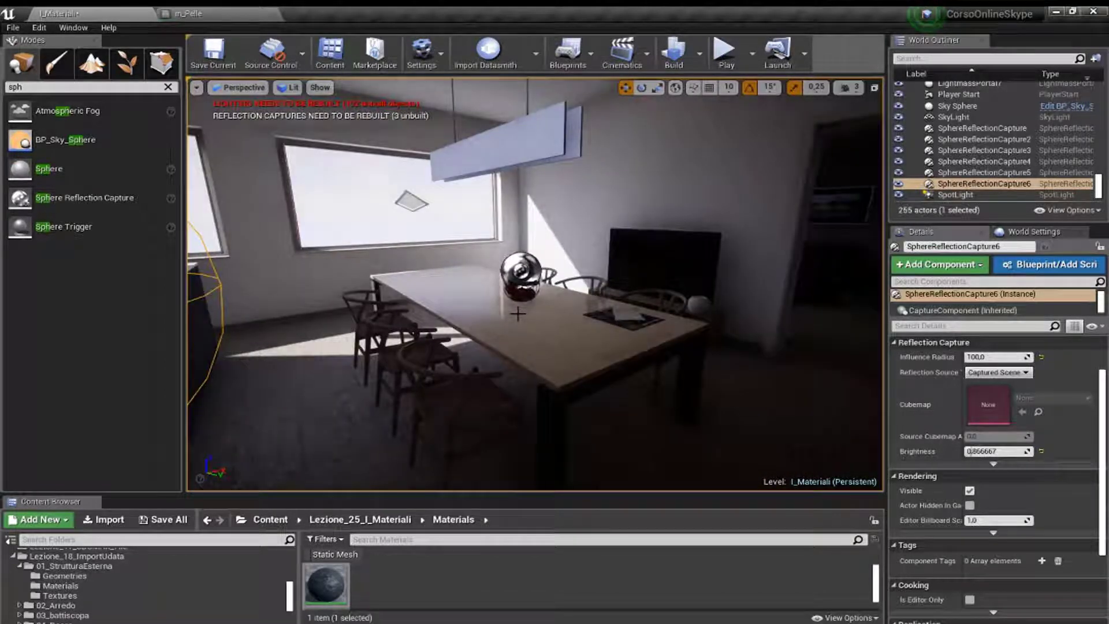
{"action": "right_click_drag", "start_coordinate": [518, 314], "coordinate": [518, 313]}
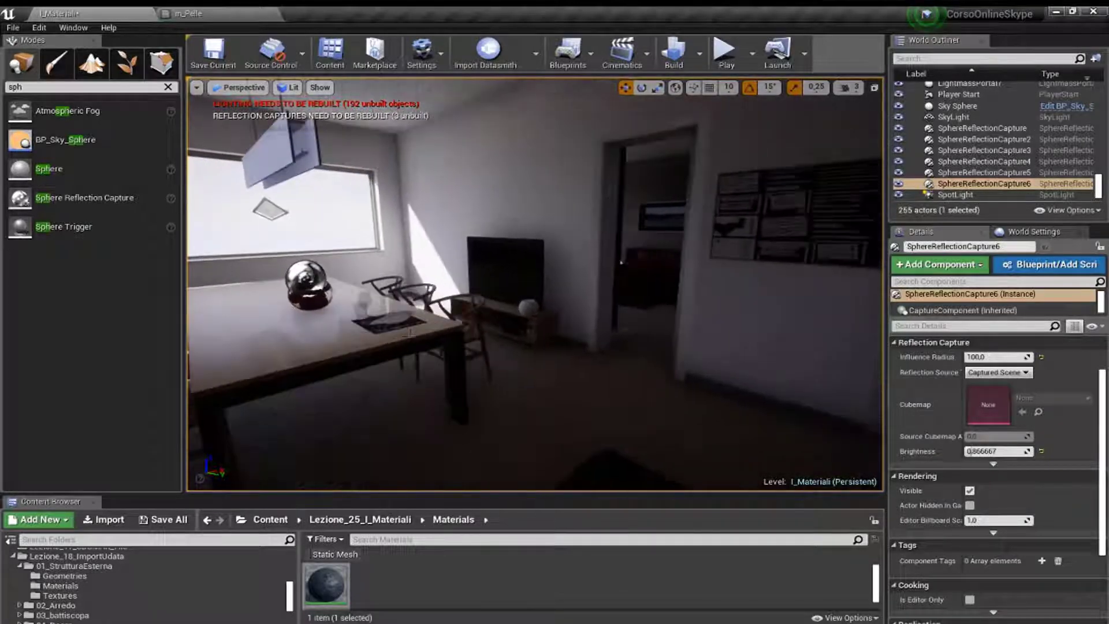
{"action": "key", "text": "f"}
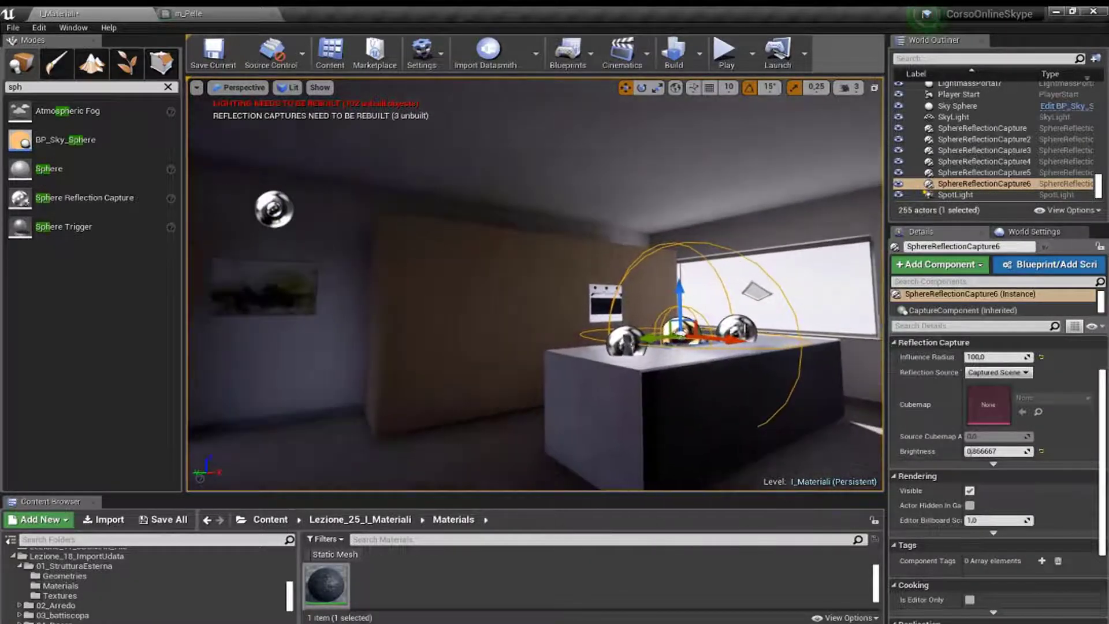
{"action": "right_click_drag", "start_coordinate": [517, 313], "coordinate": [517, 313]}
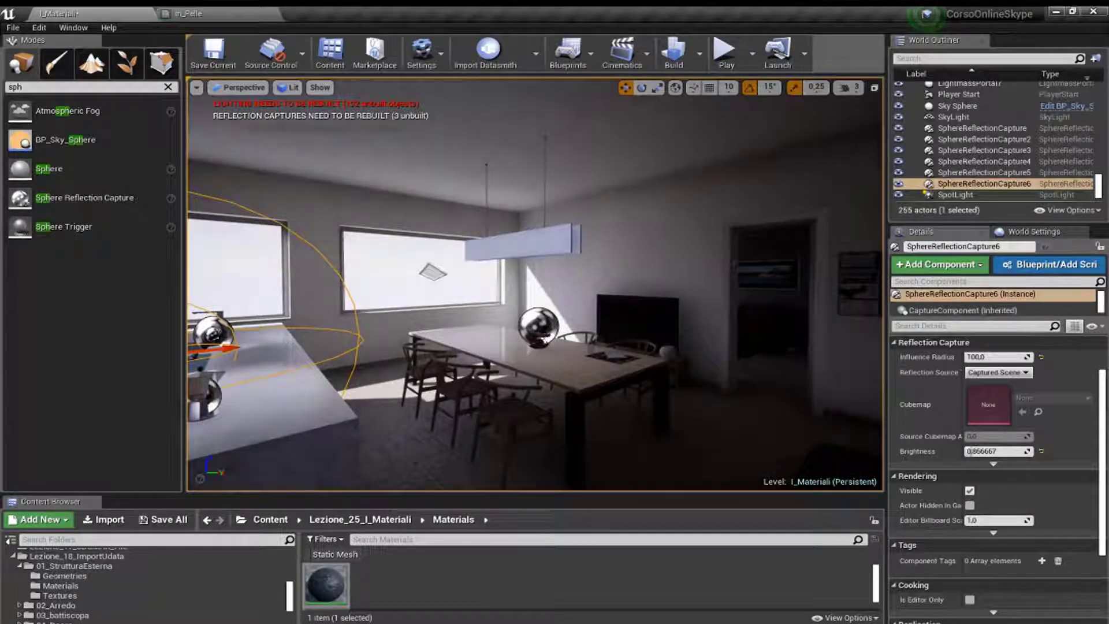